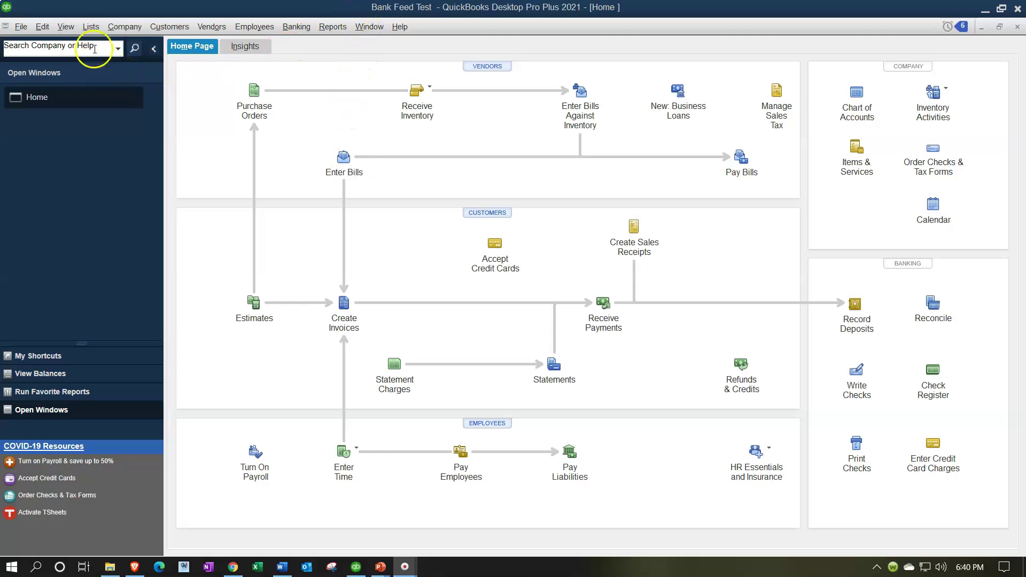
# - Turn on the open window list and open the Bank Feeds Center
pyautogui.click(66, 27)
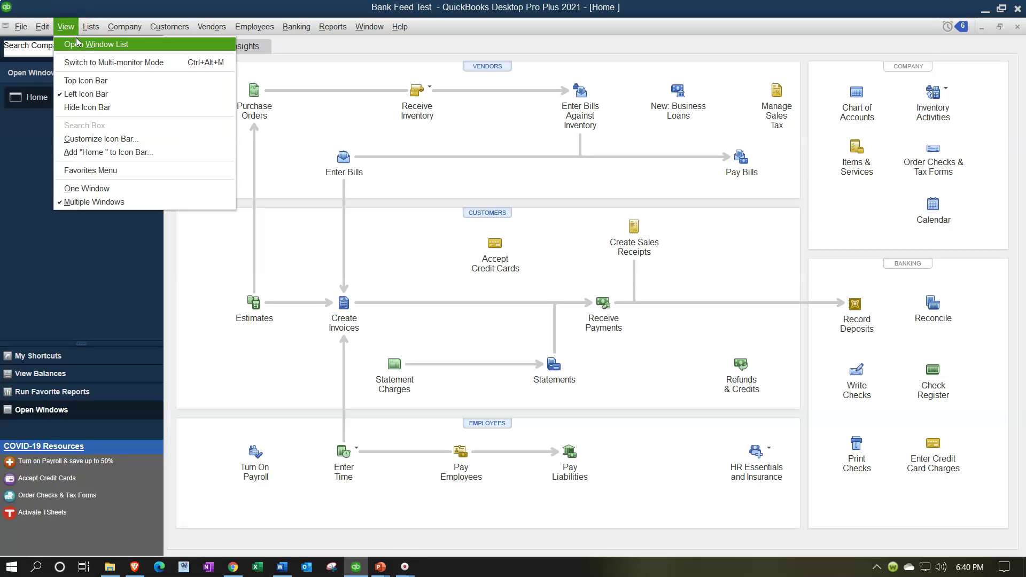
pyautogui.click(77, 44)
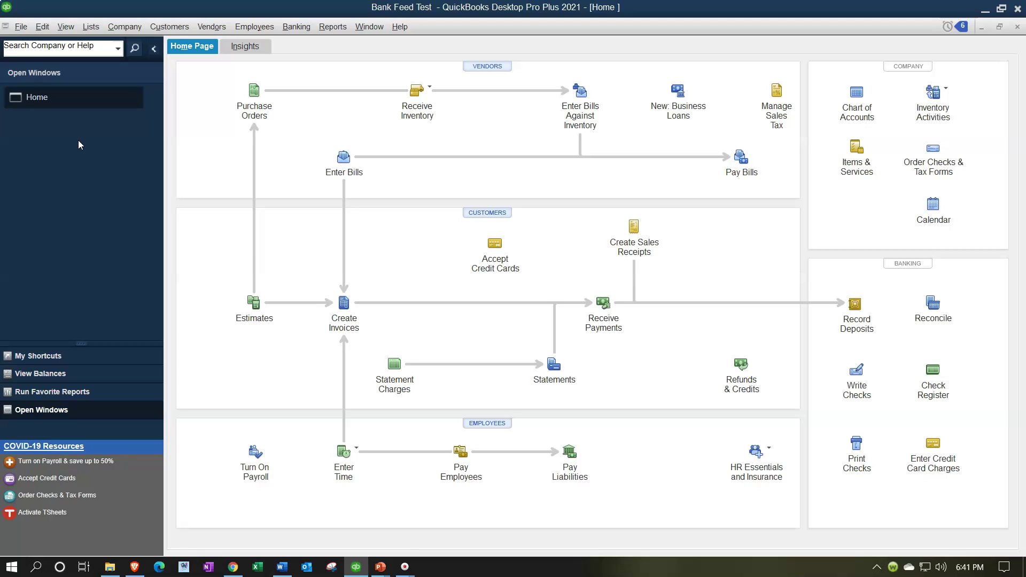
pyautogui.click(297, 27)
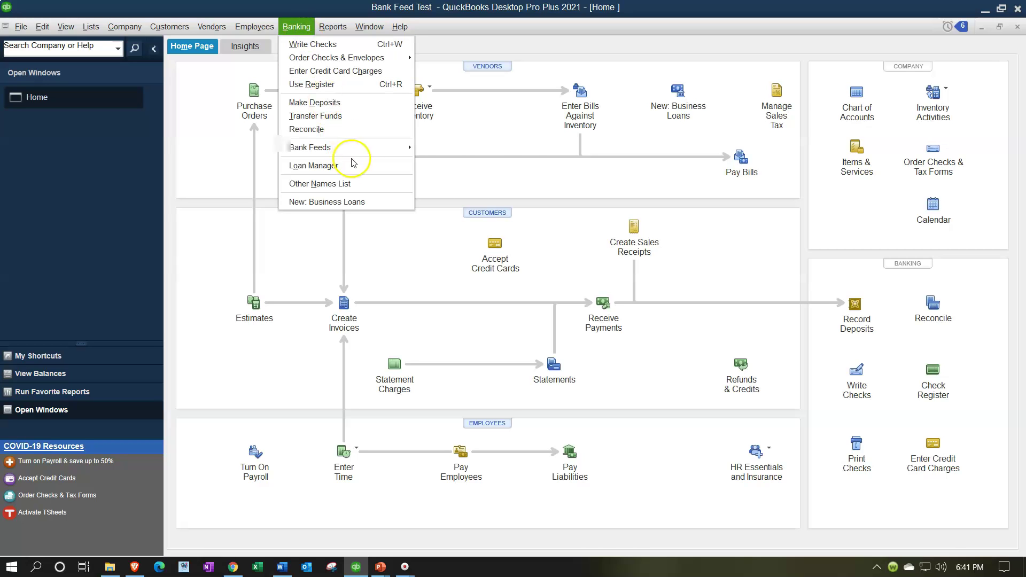
pyautogui.moveTo(363, 147)
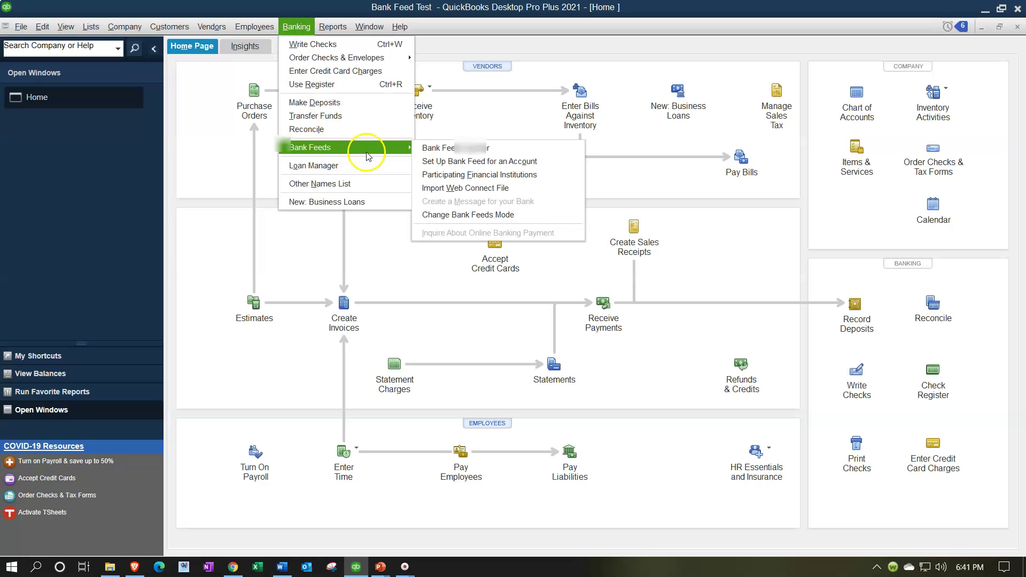
pyautogui.click(423, 151)
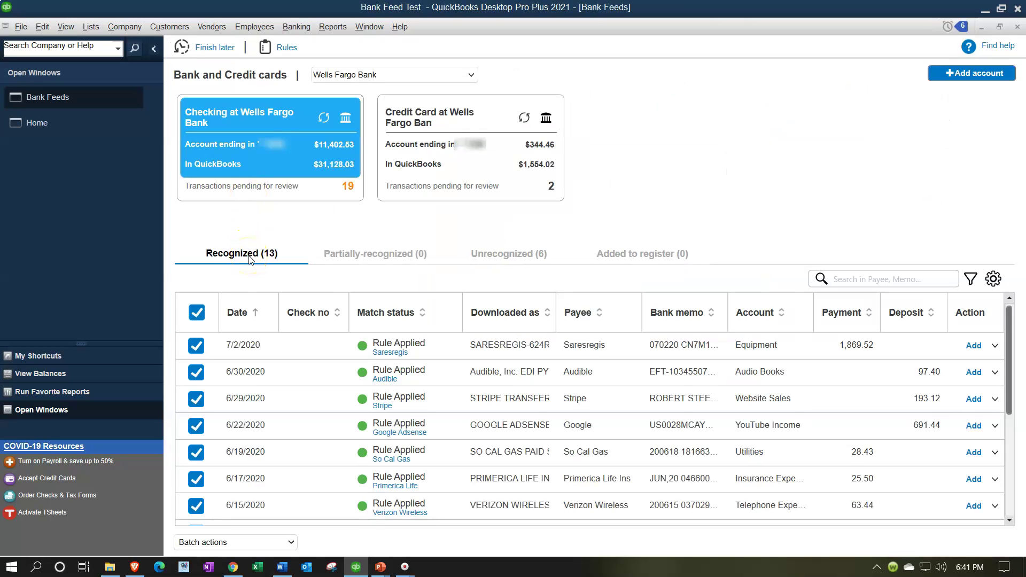
# - Review the unrecognized checking transactions and the home page, and return to the recognized transactions in Bank Feeds
pyautogui.click(483, 256)
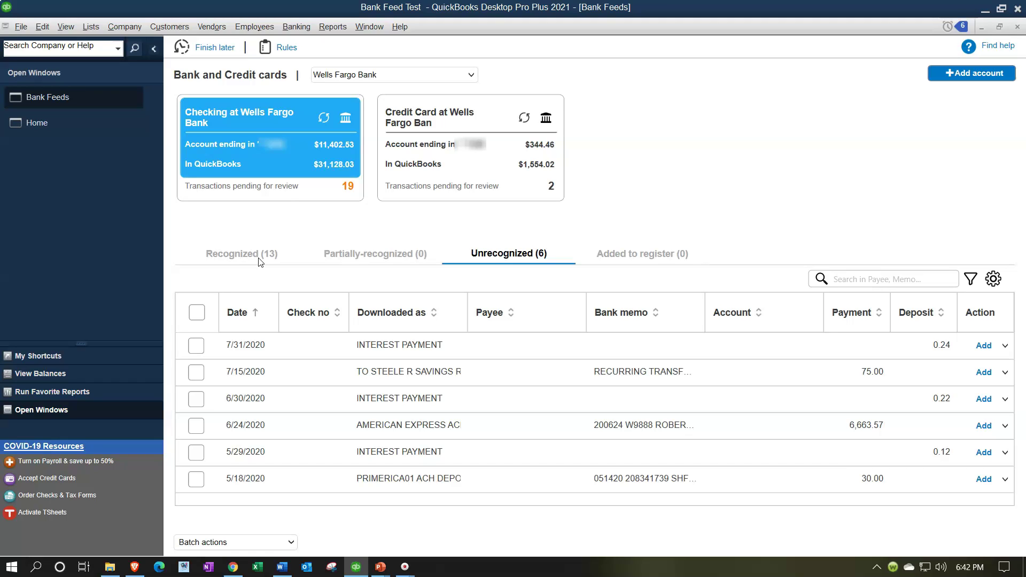
pyautogui.click(62, 130)
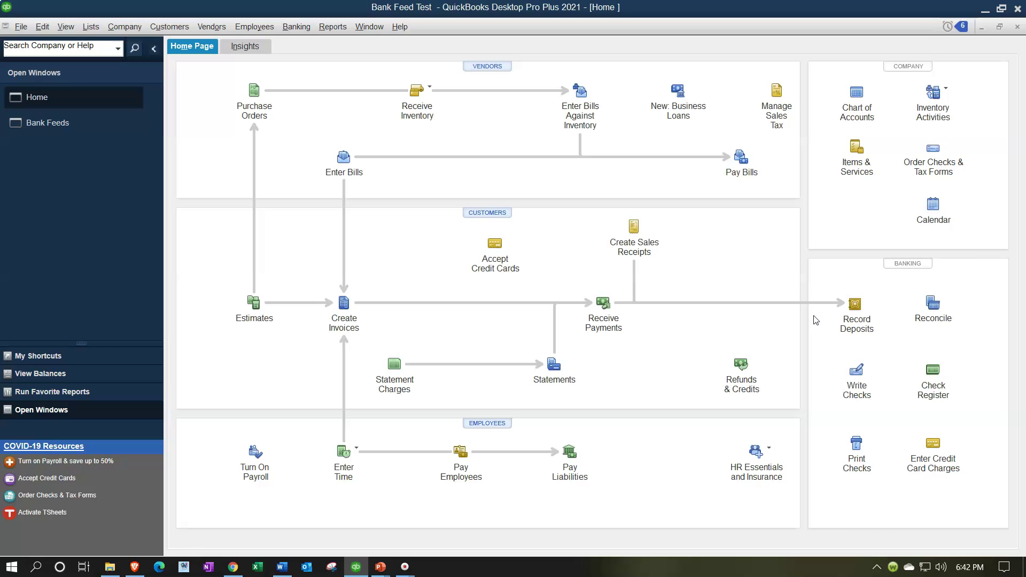
pyautogui.click(94, 124)
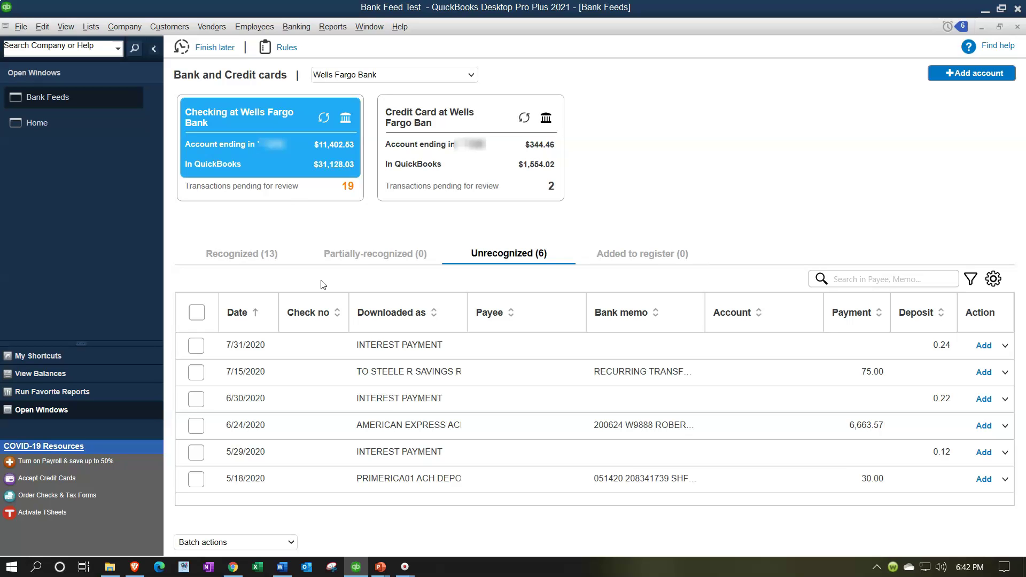
pyautogui.click(250, 251)
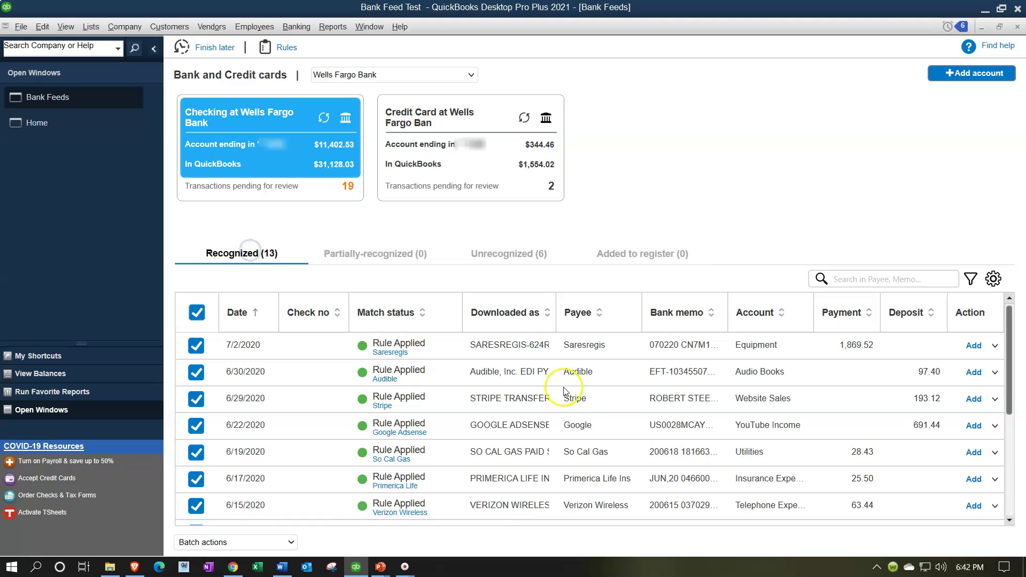
# - Check which batch actions are available with all recognized transactions selected
pyautogui.click(198, 315)
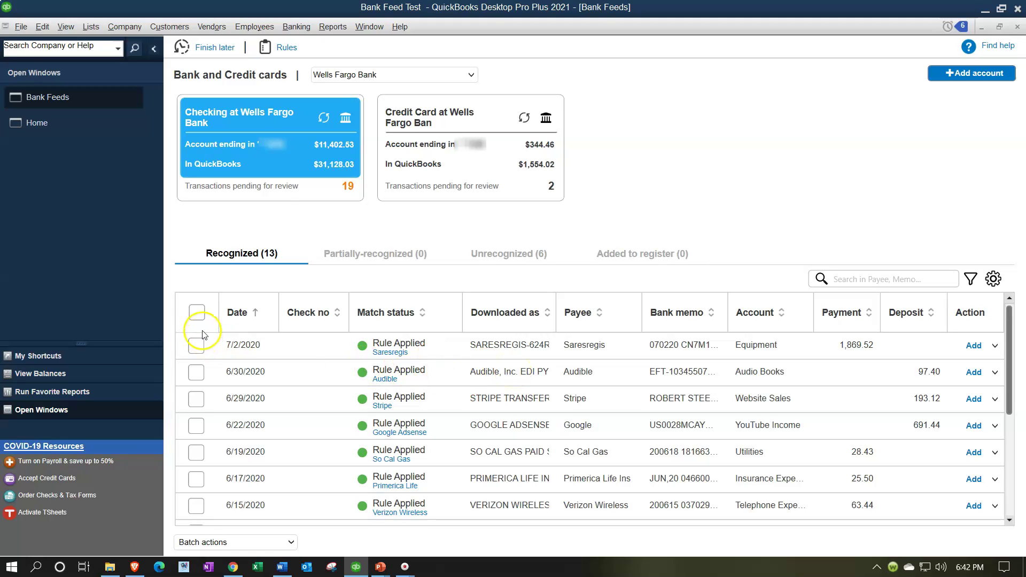
pyautogui.click(197, 314)
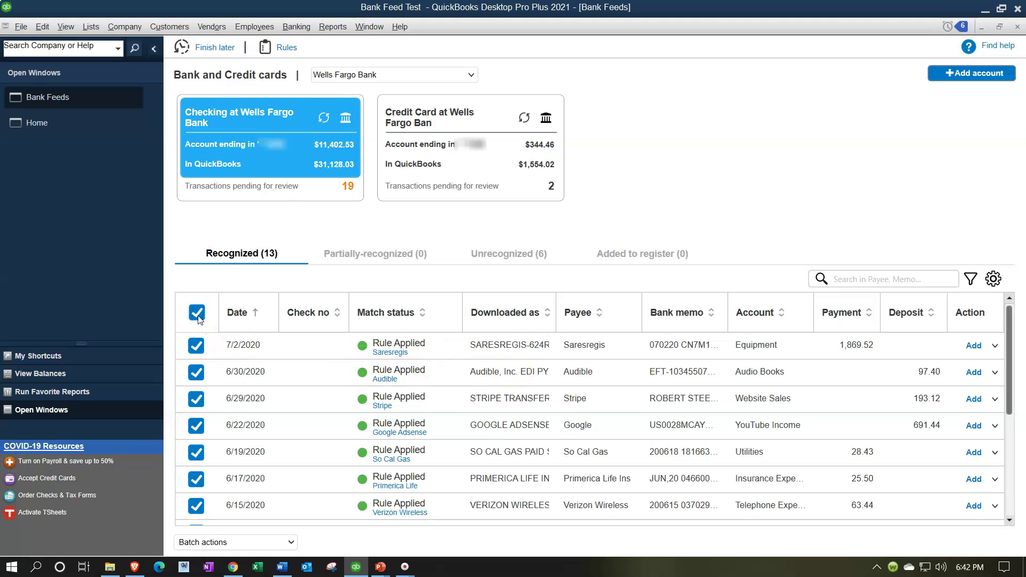
pyautogui.click(291, 547)
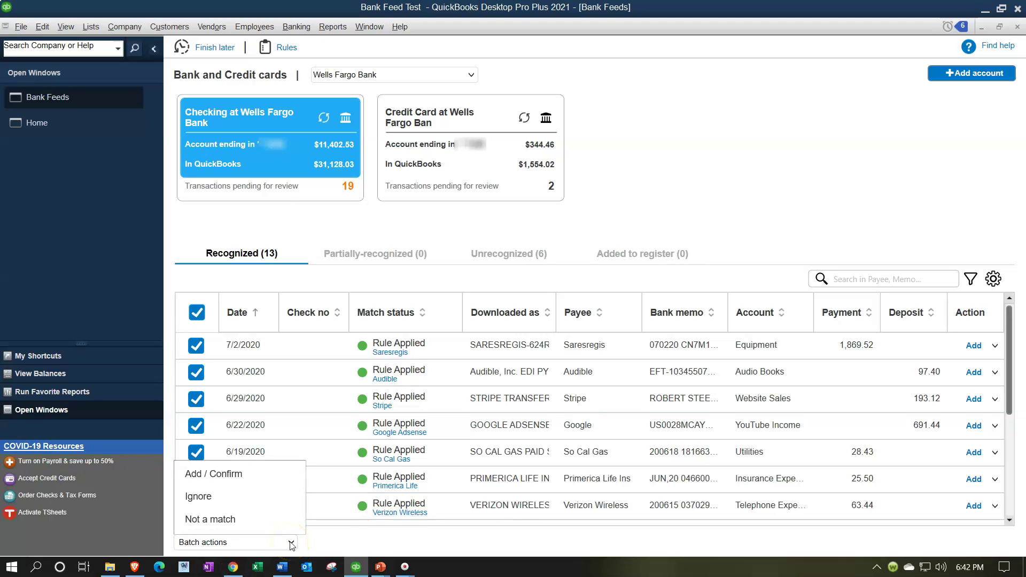
pyautogui.click(291, 545)
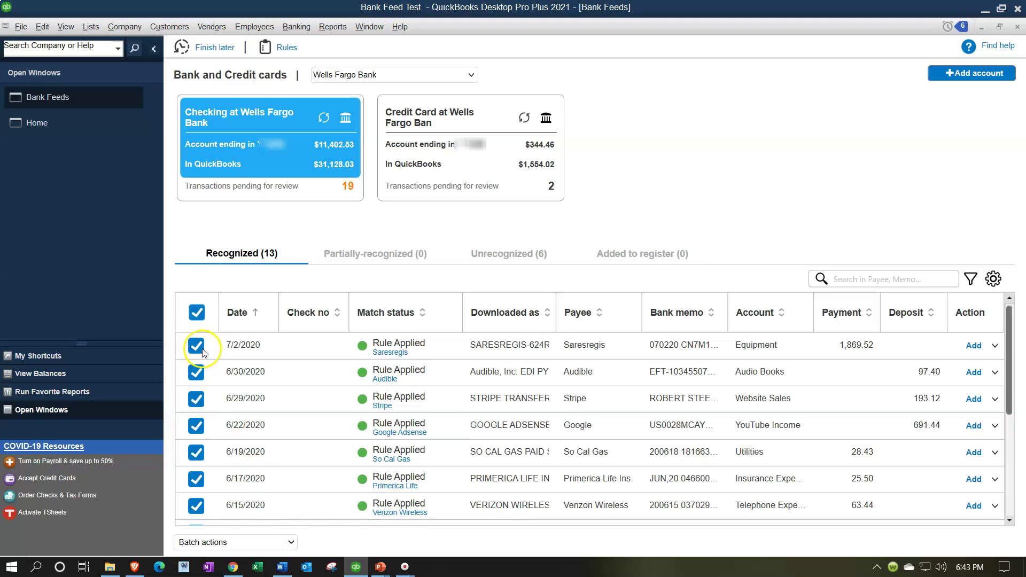
# - Add only the 7/2/2020 Saresregis transaction to the register, accepting its past date, and select the 6/30/2020 Audible transaction
pyautogui.click(198, 322)
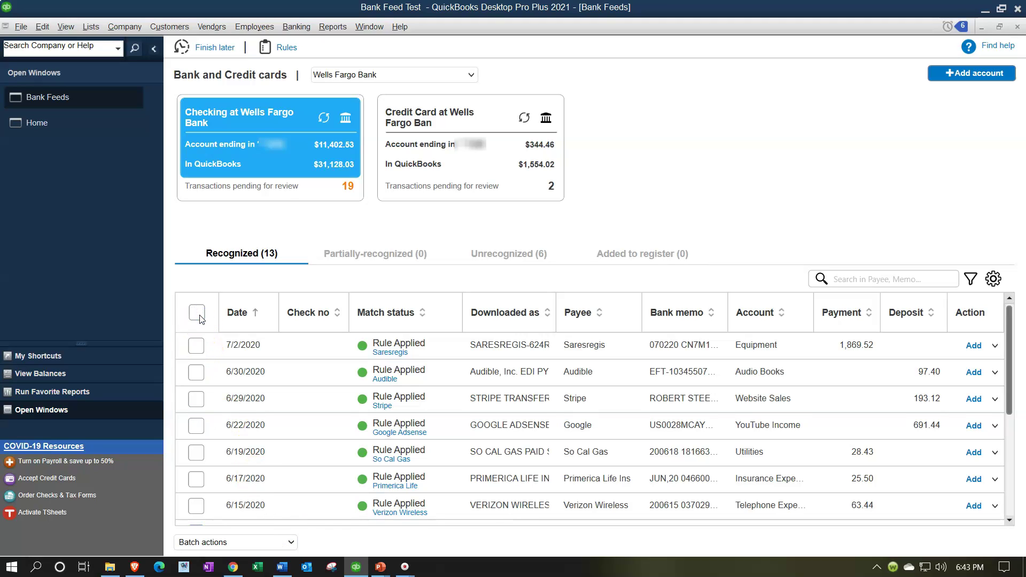
pyautogui.click(195, 346)
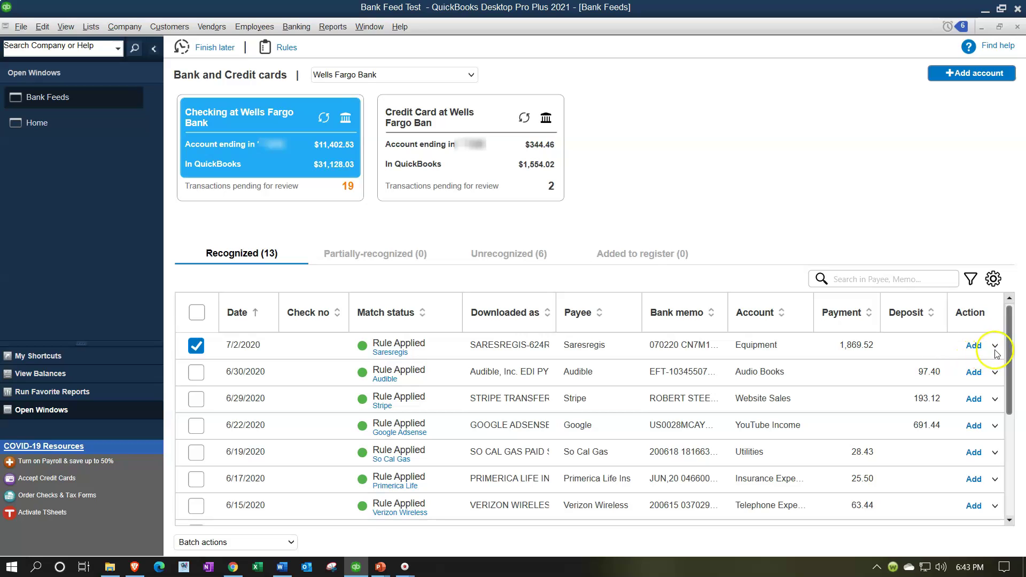
pyautogui.click(973, 346)
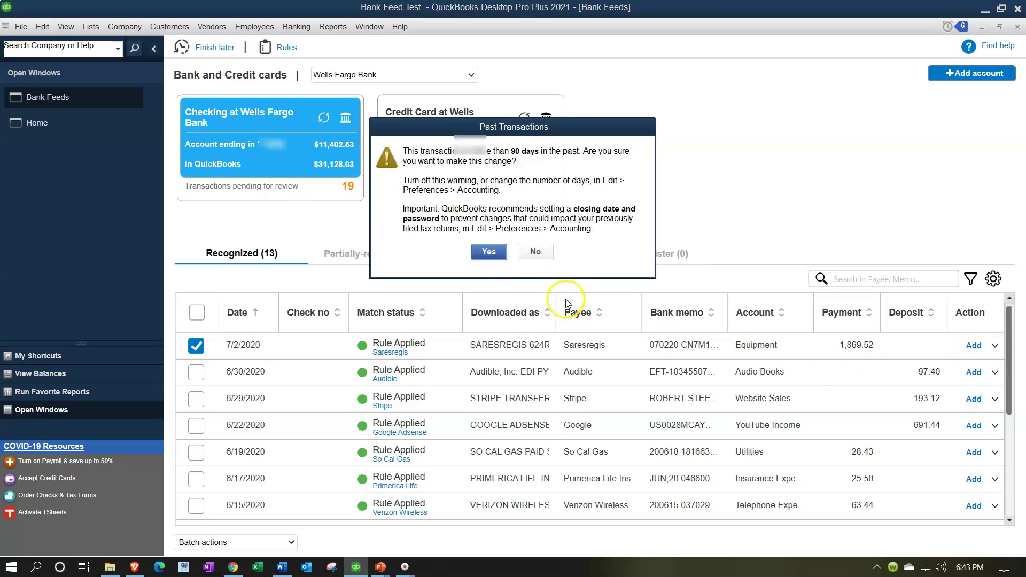
pyautogui.click(489, 252)
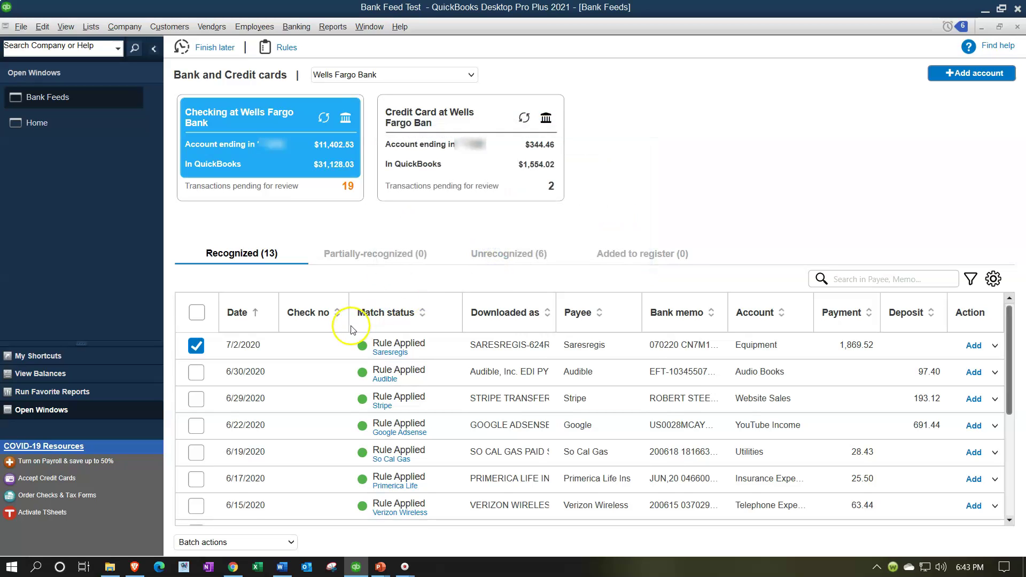
pyautogui.click(196, 346)
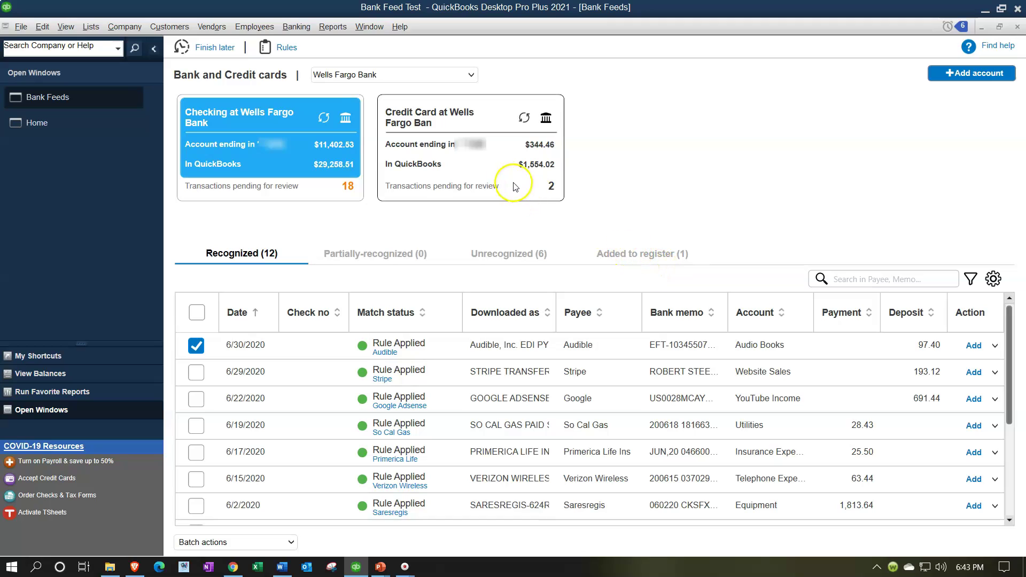
# - Create a standard Balance Sheet report with the date range set from 01/01/2020 to 12/31/2020
pyautogui.click(329, 28)
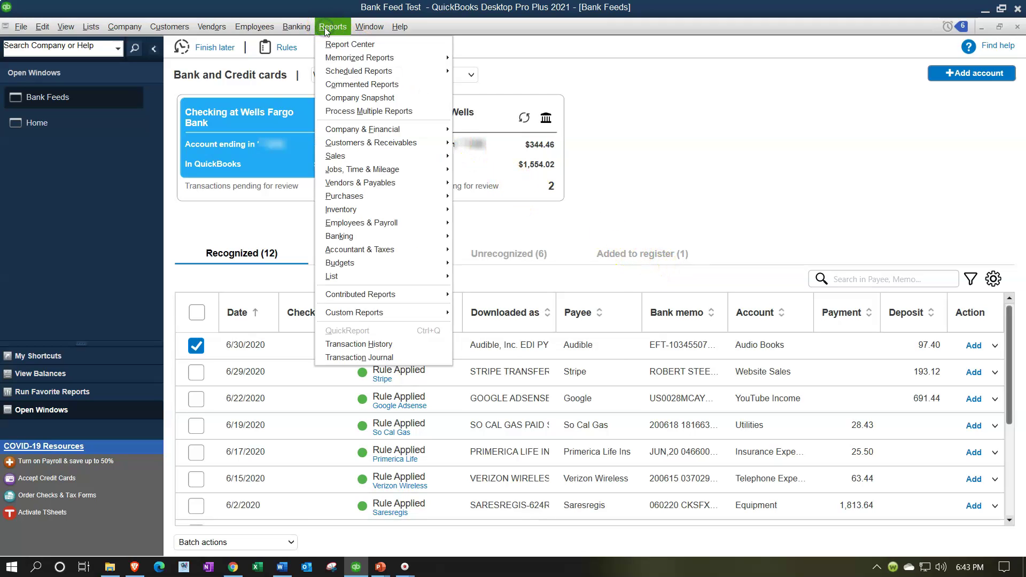
pyautogui.moveTo(367, 129)
pyautogui.click(493, 133)
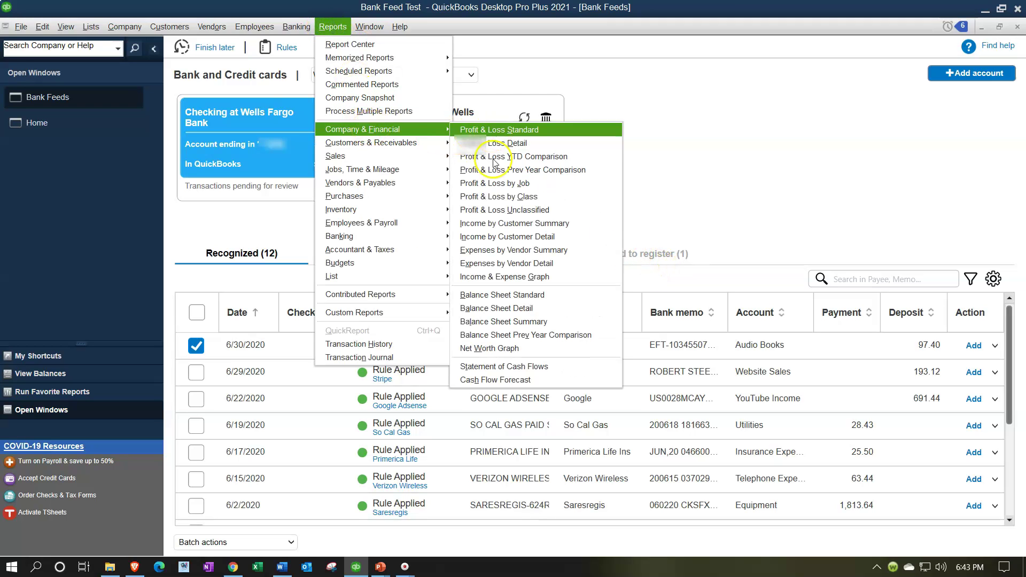
pyautogui.click(498, 295)
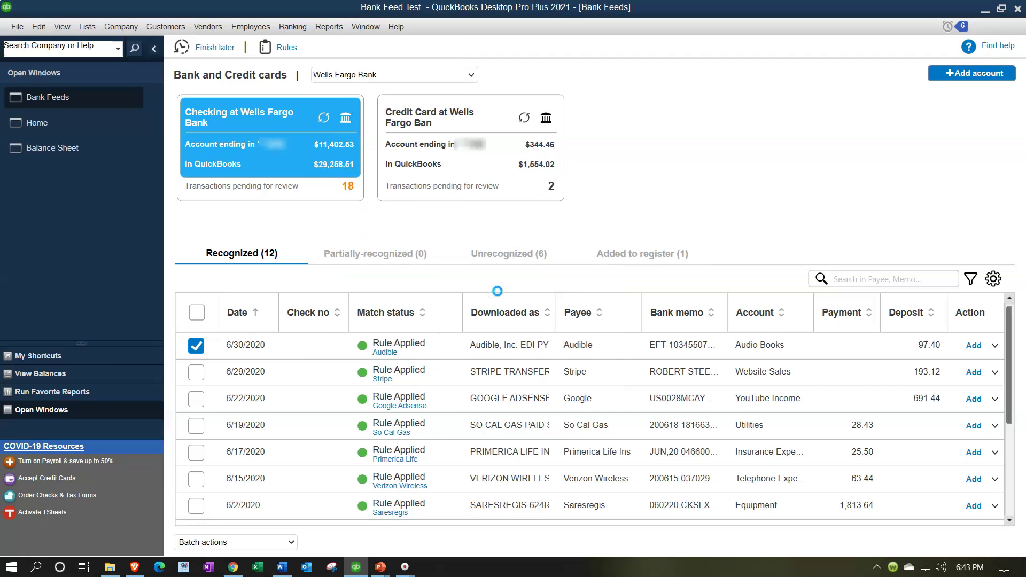
pyautogui.click(208, 46)
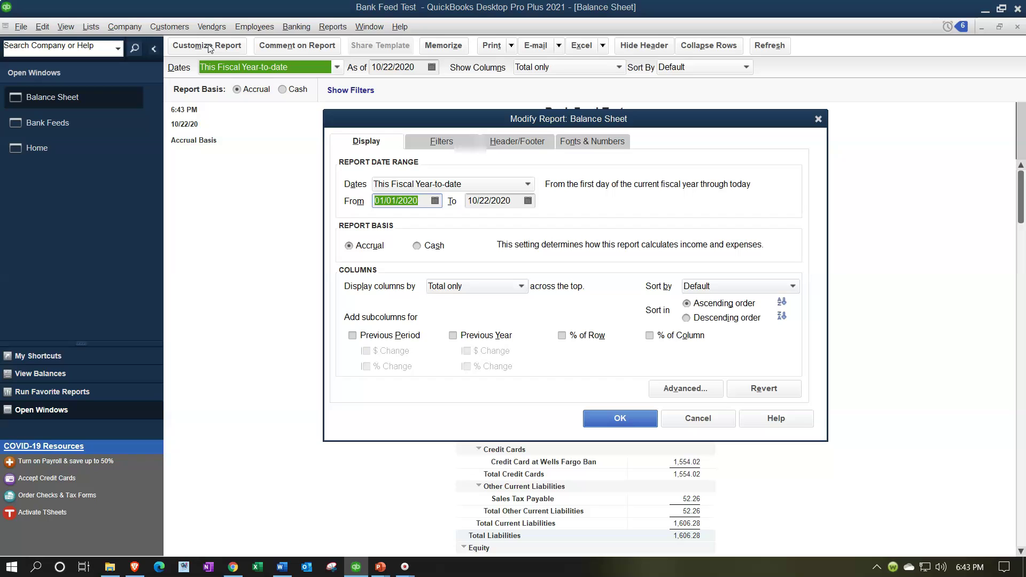
pyautogui.write('01/01/2020')
pyautogui.press('Tab')
pyautogui.write('12/31/2020')
pyautogui.press('Tab')
pyautogui.click(610, 411)
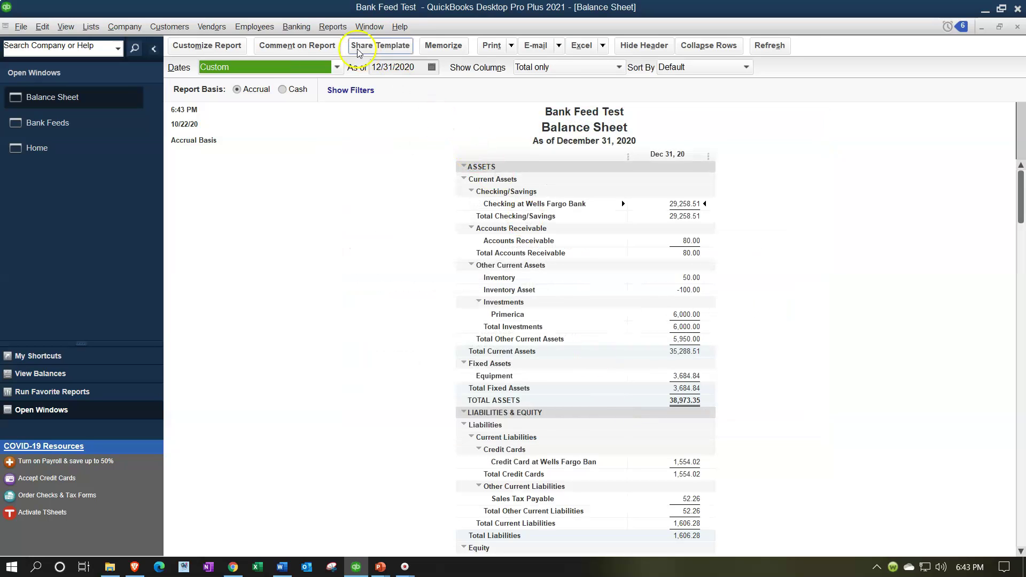
# - Create a standard Profit & Loss report for 01/01/2020 to 12/31/2020
pyautogui.click(332, 27)
pyautogui.moveTo(394, 133)
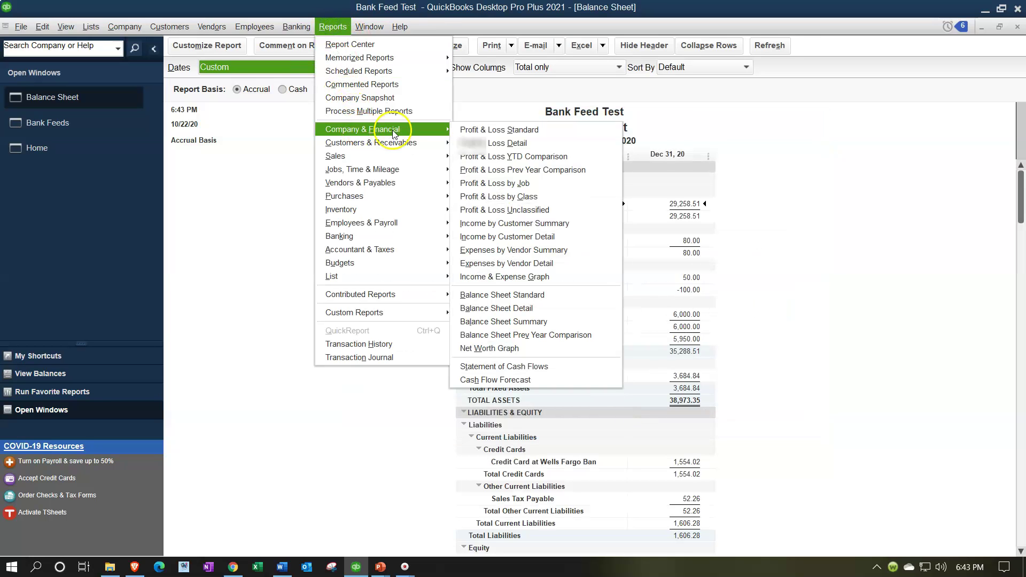
pyautogui.click(477, 133)
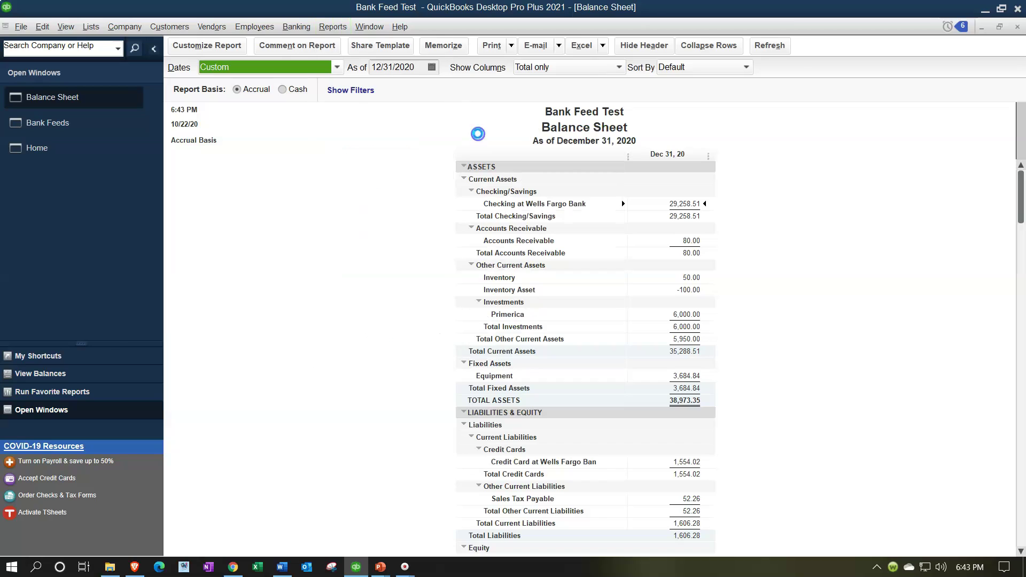
pyautogui.write('01/01/2020')
pyautogui.press('Tab')
pyautogui.write('12/31/20')
pyautogui.press('Tab')
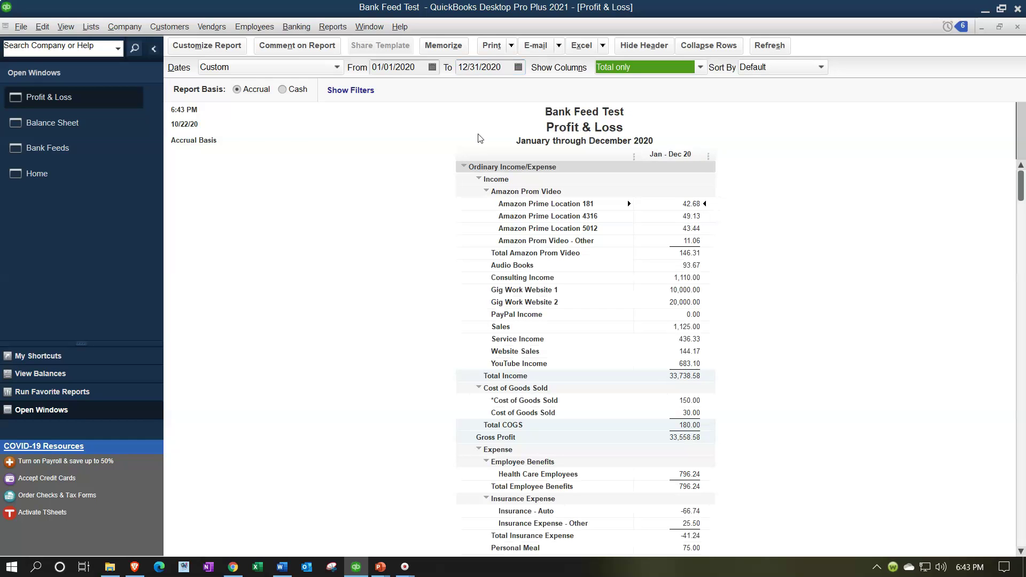
# - Return to Bank Feeds and add the 6/30/2020 Audible deposit to the register under Audio Books, accepting its past date
pyautogui.click(104, 158)
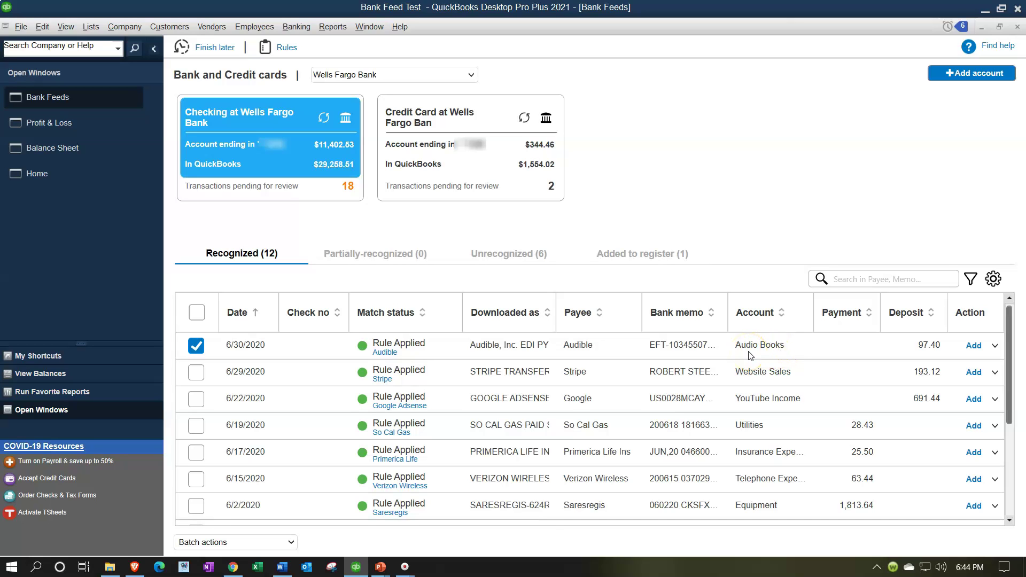
pyautogui.click(790, 345)
pyautogui.click(805, 346)
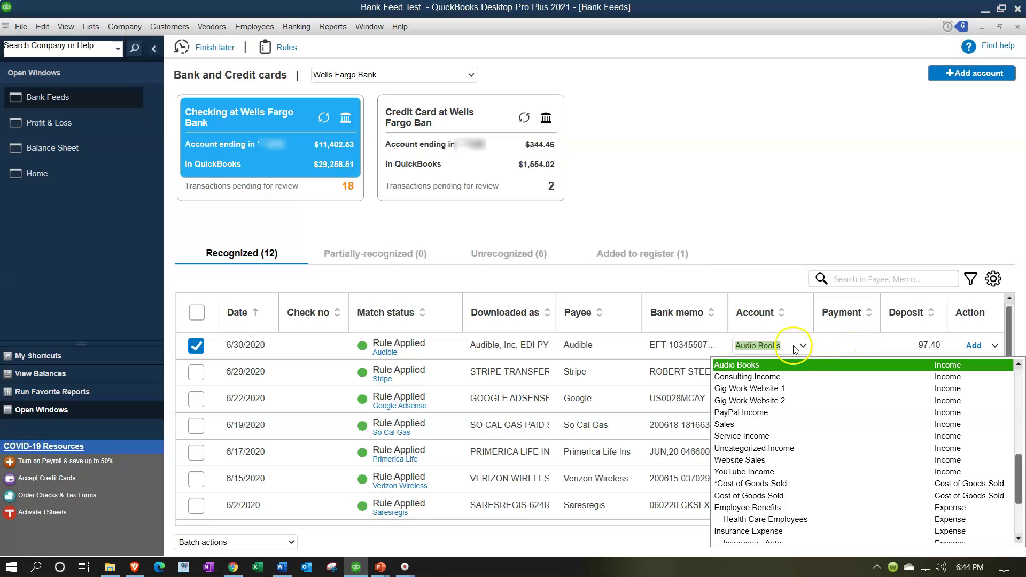
pyautogui.click(806, 344)
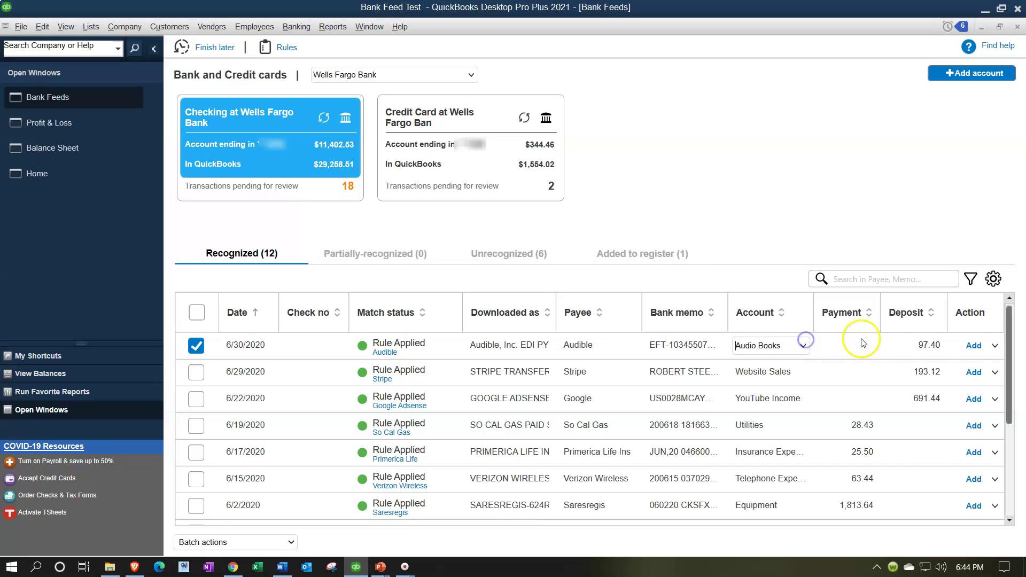
pyautogui.click(974, 347)
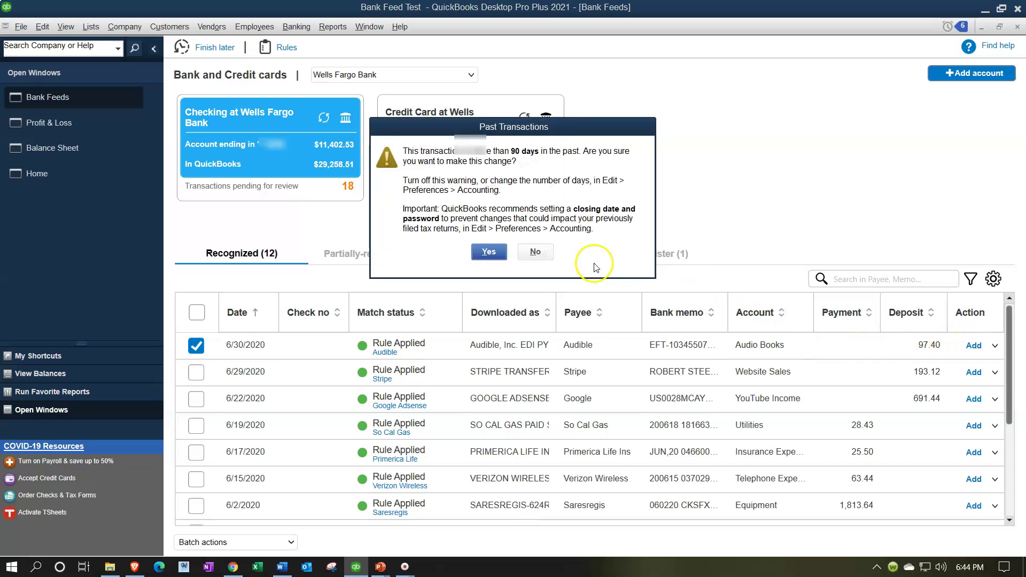
pyautogui.click(489, 252)
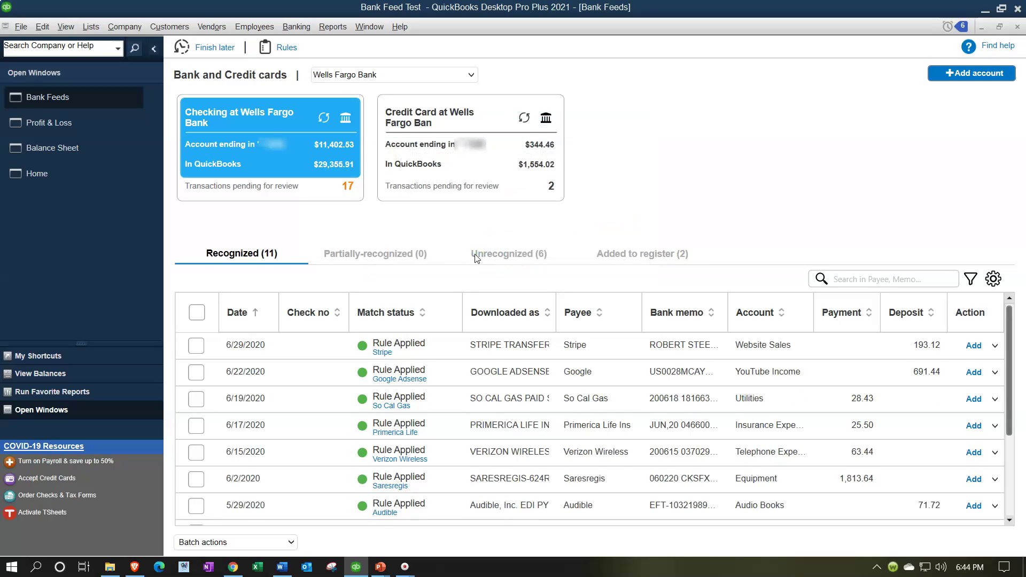
# - Drill into the Wells Fargo checking balance on the Balance Sheet and examine its transactions for the added Audible deposit
pyautogui.click(75, 148)
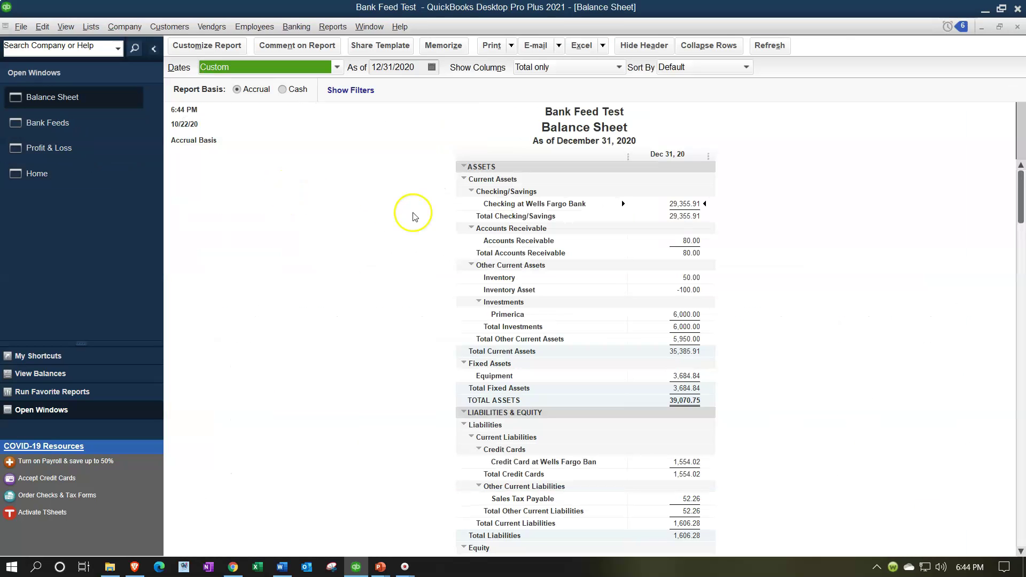
pyautogui.doubleClick(683, 204)
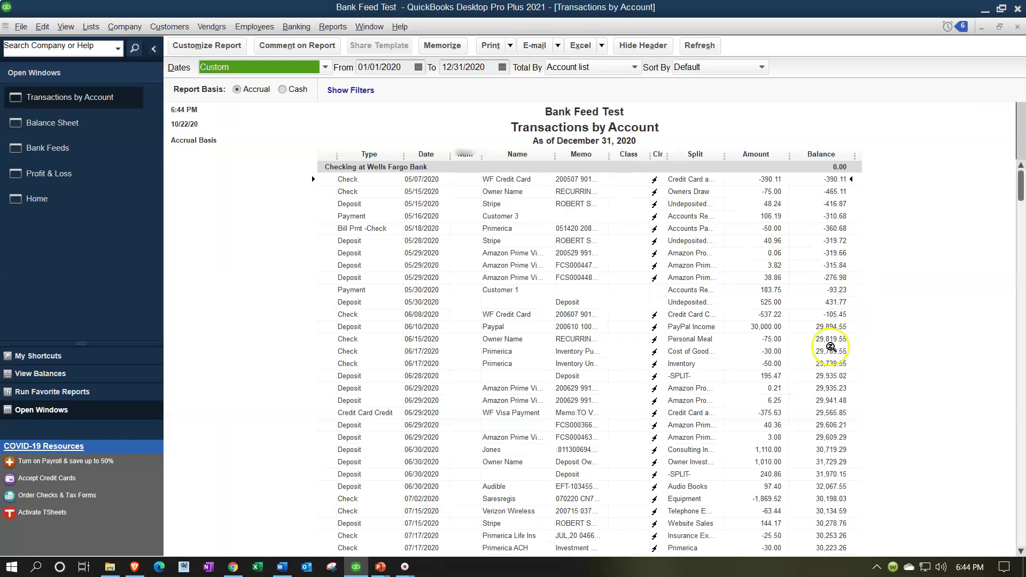
pyautogui.scroll(-2, 831, 347)
pyautogui.scroll(-2, 830, 347)
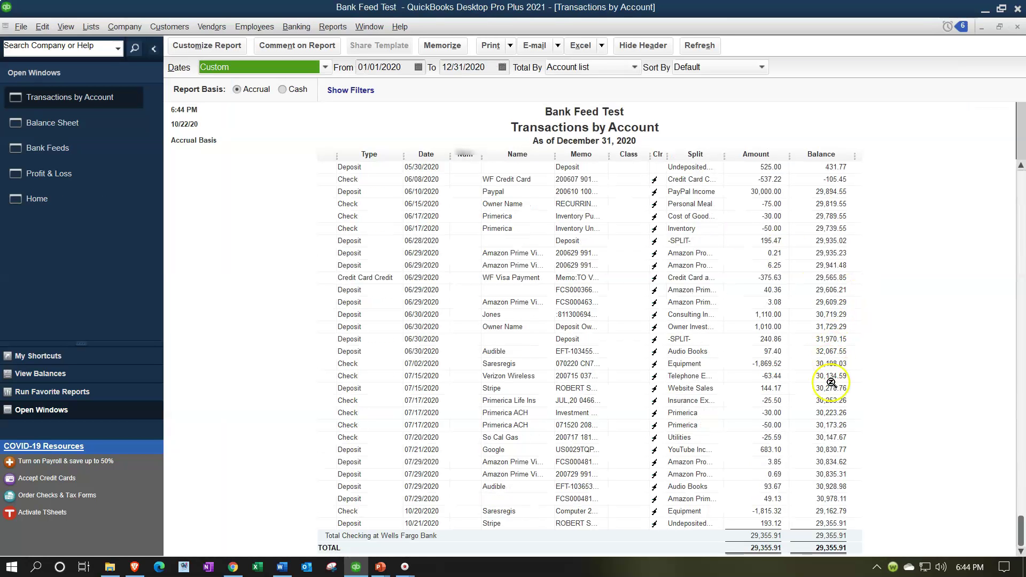
pyautogui.scroll(3, 828, 418)
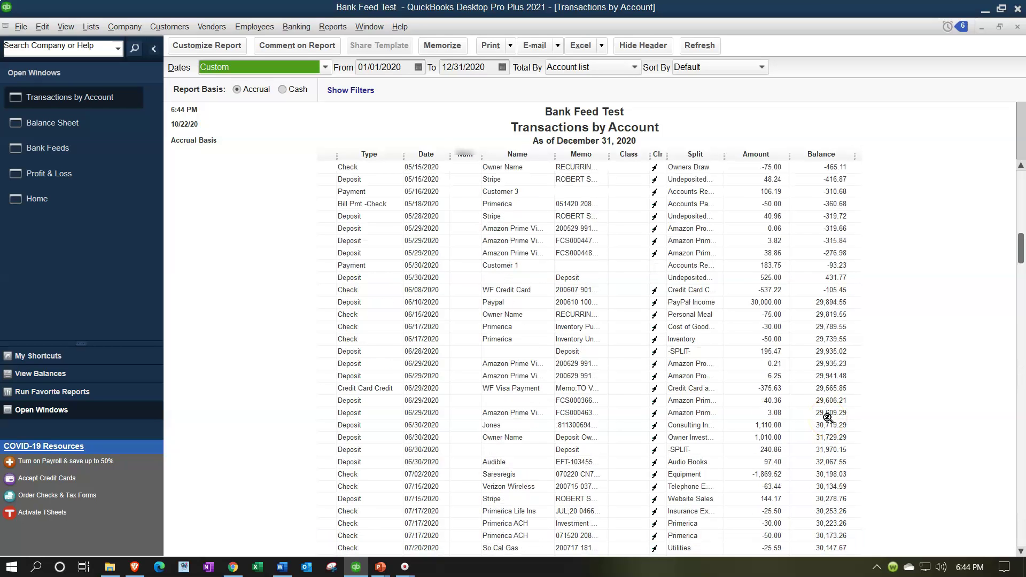
# - Check the 06/30/2020 Audible deposit in the Wells Fargo checking transactions, and close the detail report
pyautogui.click(765, 462)
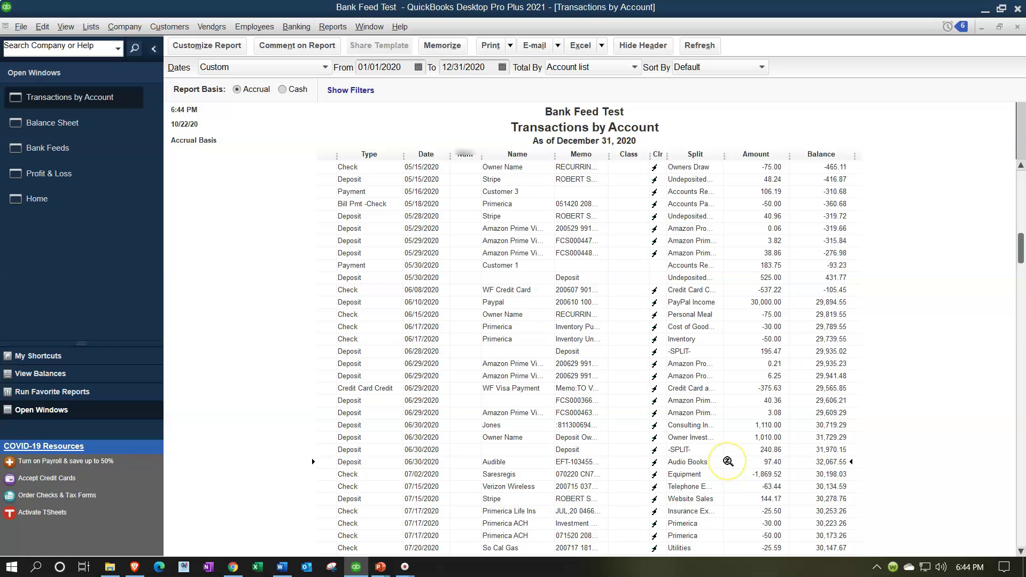
pyautogui.scroll(1, 728, 462)
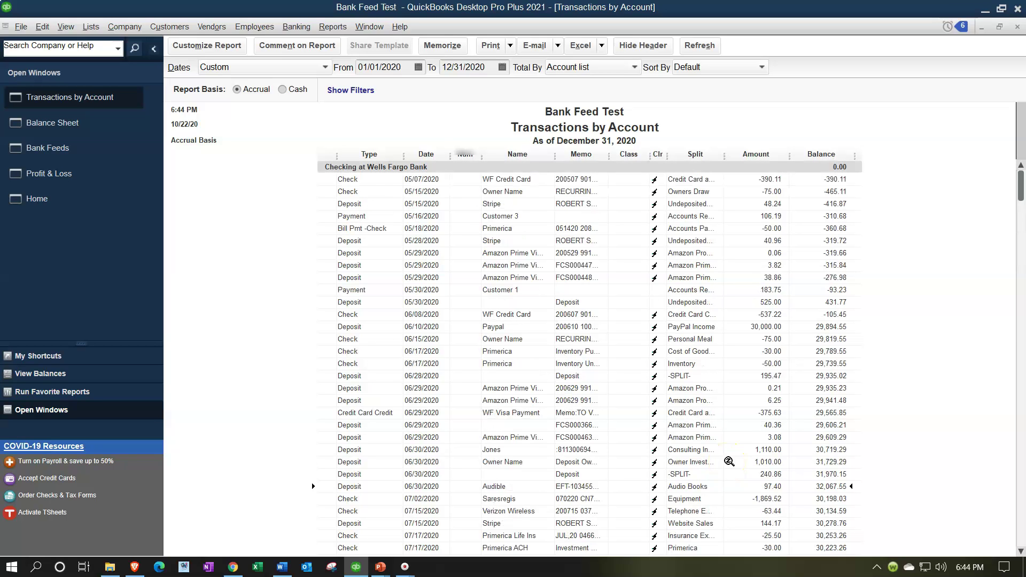
pyautogui.click(1017, 29)
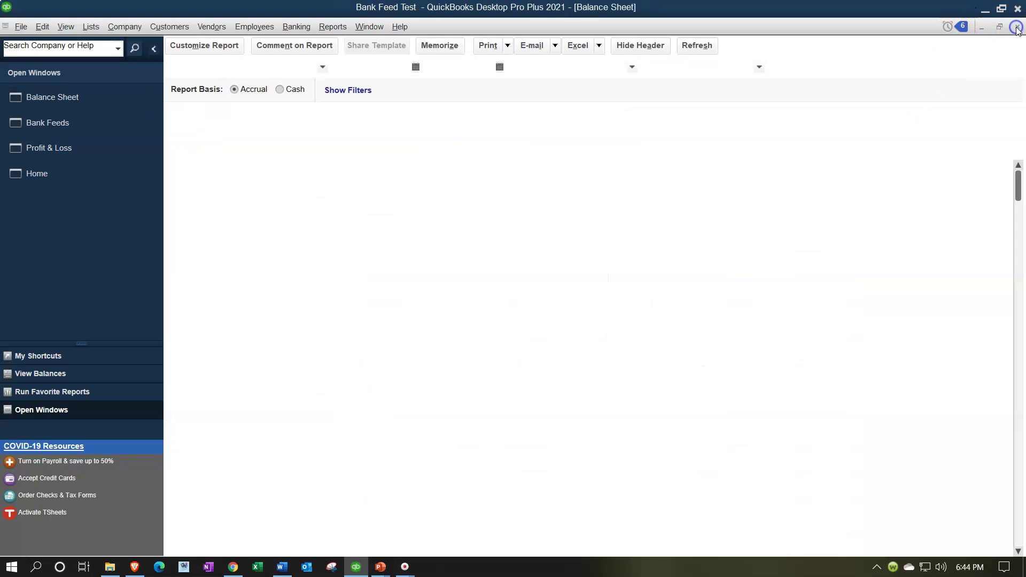
# - Drill into Audio Books on the Profit & Loss to examine its Audible deposits, and close the detail report
pyautogui.click(73, 147)
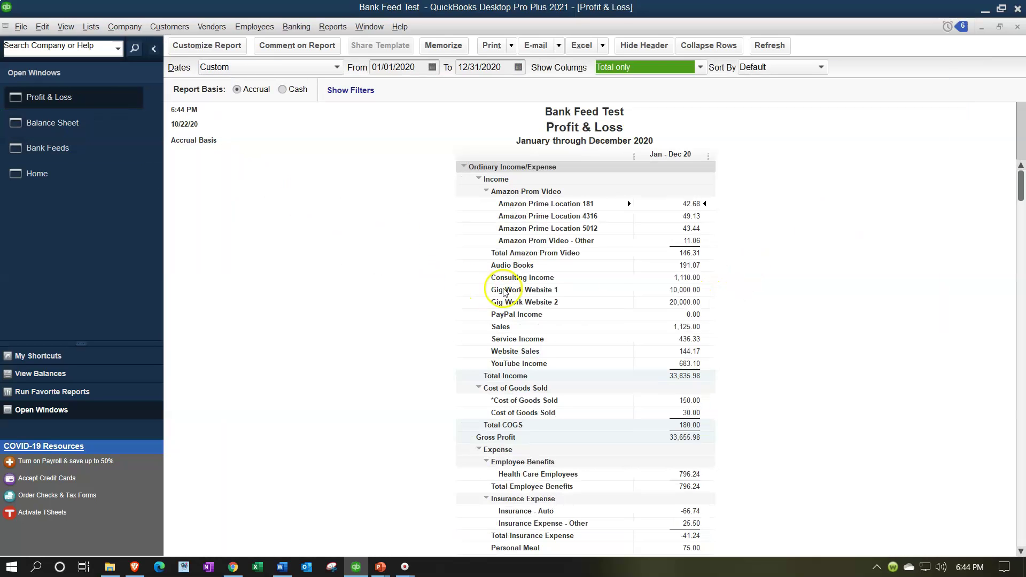
pyautogui.doubleClick(685, 264)
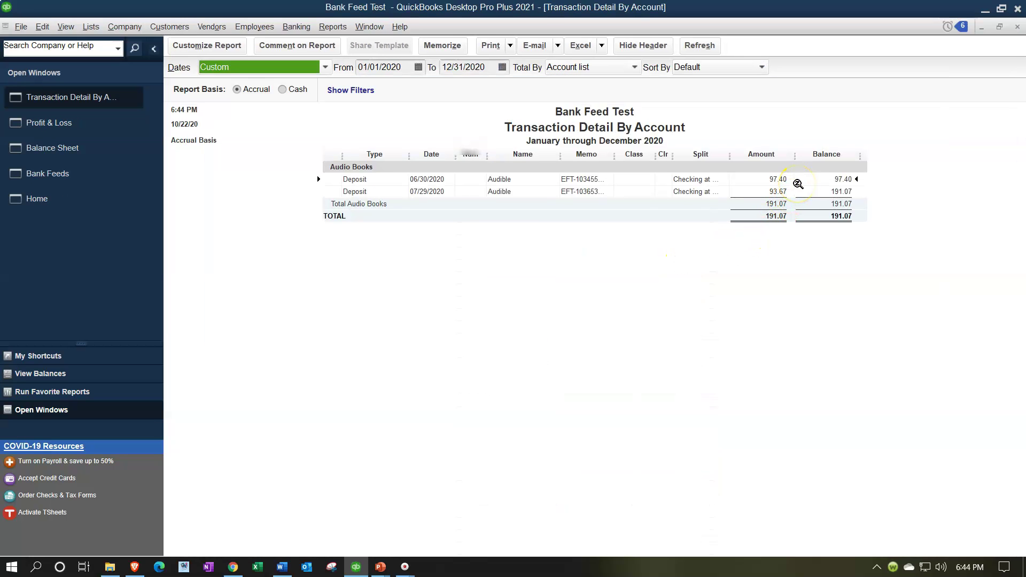
pyautogui.click(1016, 29)
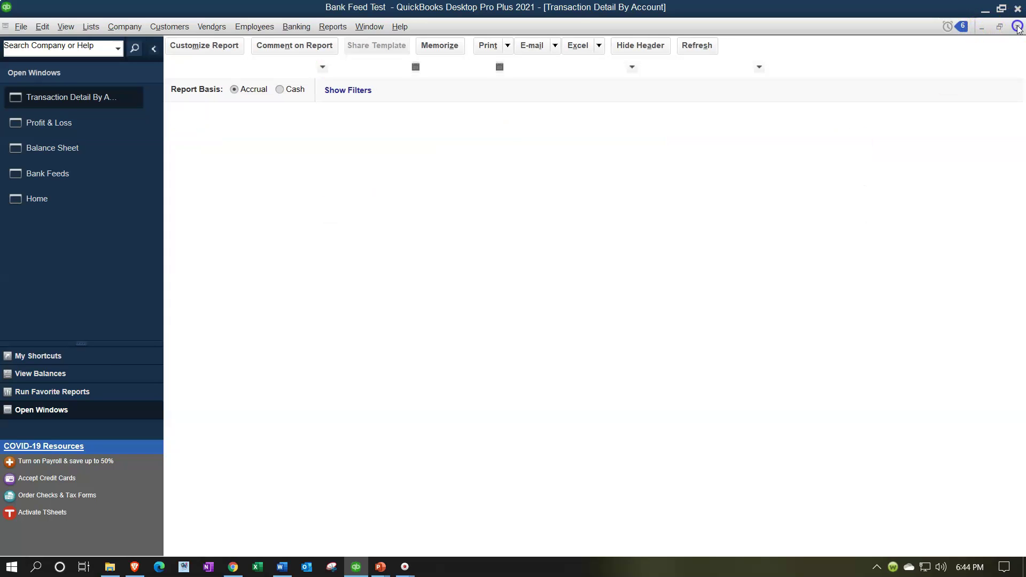
# - Return to Bank Feeds and add the 6/29/2020 Stripe deposit to the register under Website Sales, accepting its past date
pyautogui.click(76, 154)
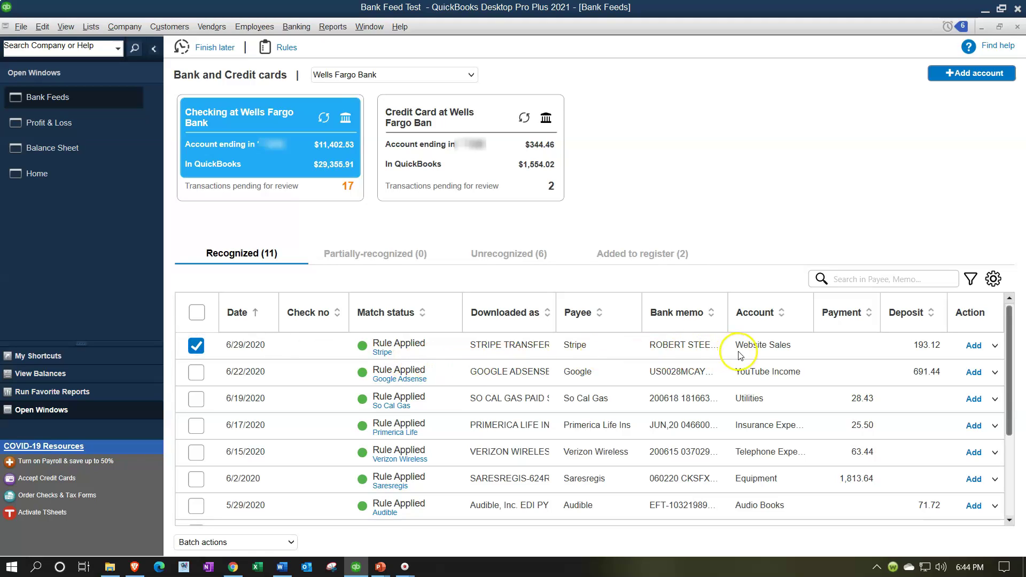
pyautogui.click(803, 346)
pyautogui.click(805, 346)
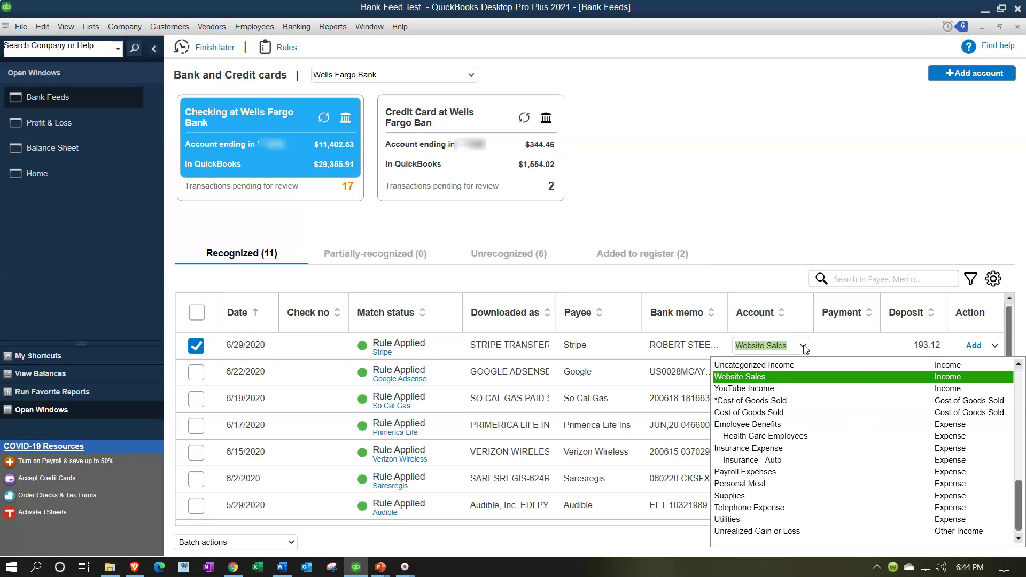
pyautogui.click(804, 346)
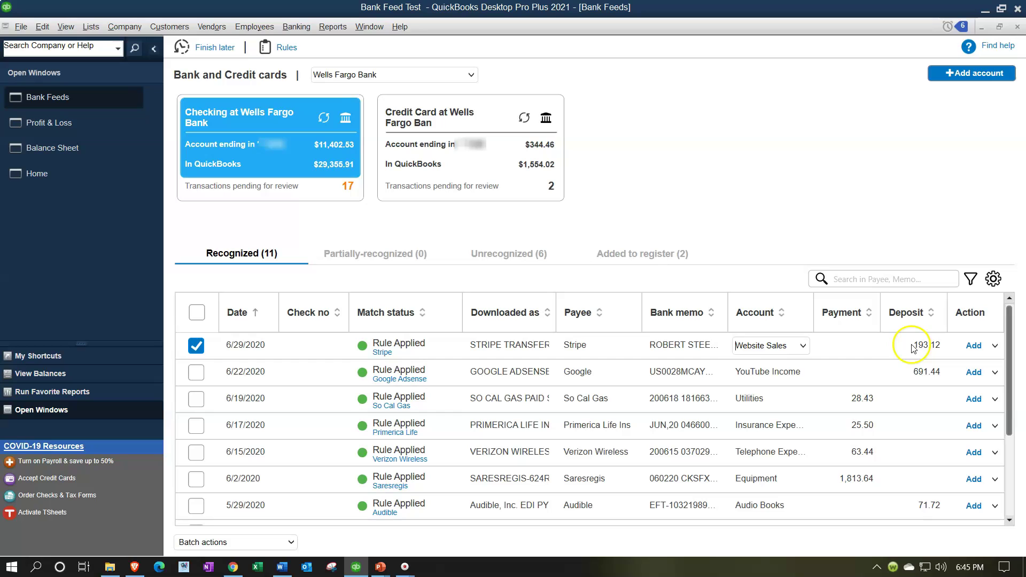
pyautogui.click(974, 346)
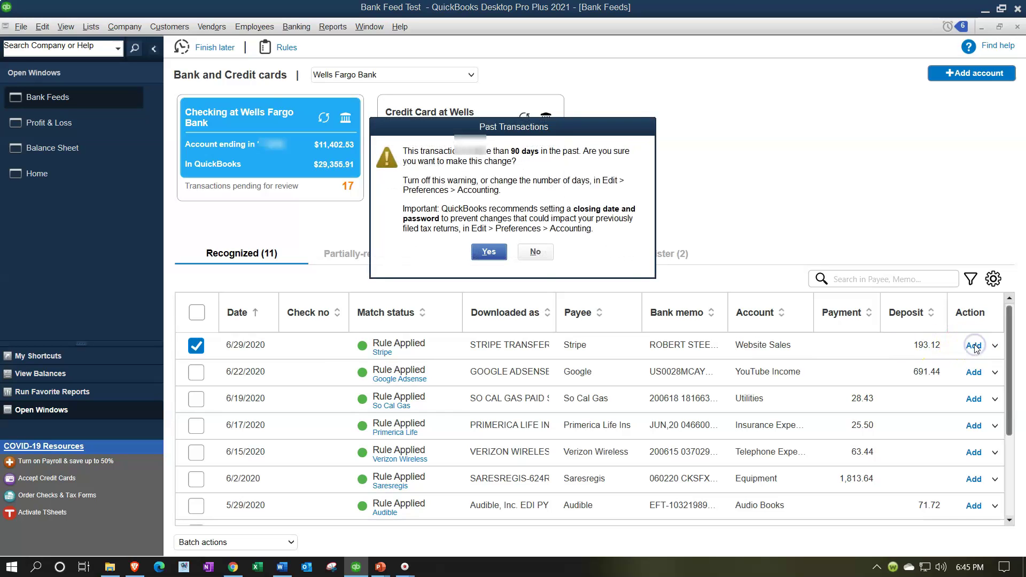
pyautogui.click(489, 251)
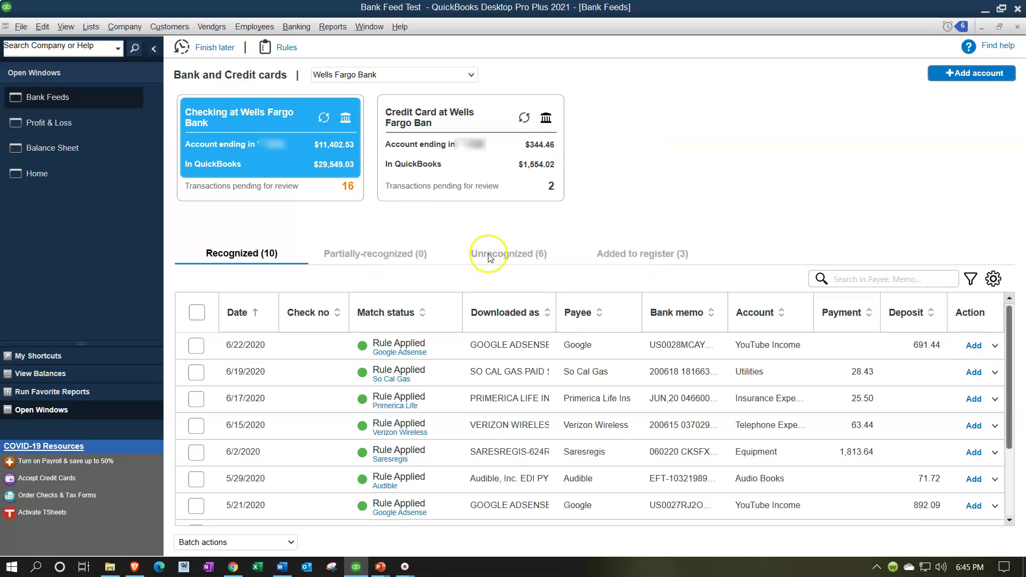
# - Drill into the Wells Fargo checking balance on the Balance Sheet, examine the Stripe deposits, and close the detail report
pyautogui.click(104, 152)
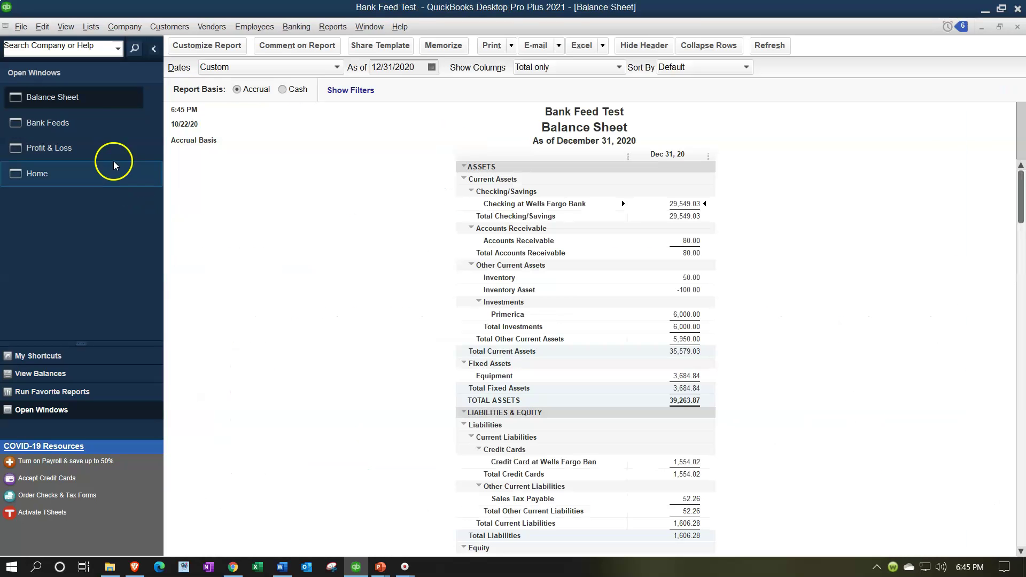
pyautogui.doubleClick(676, 206)
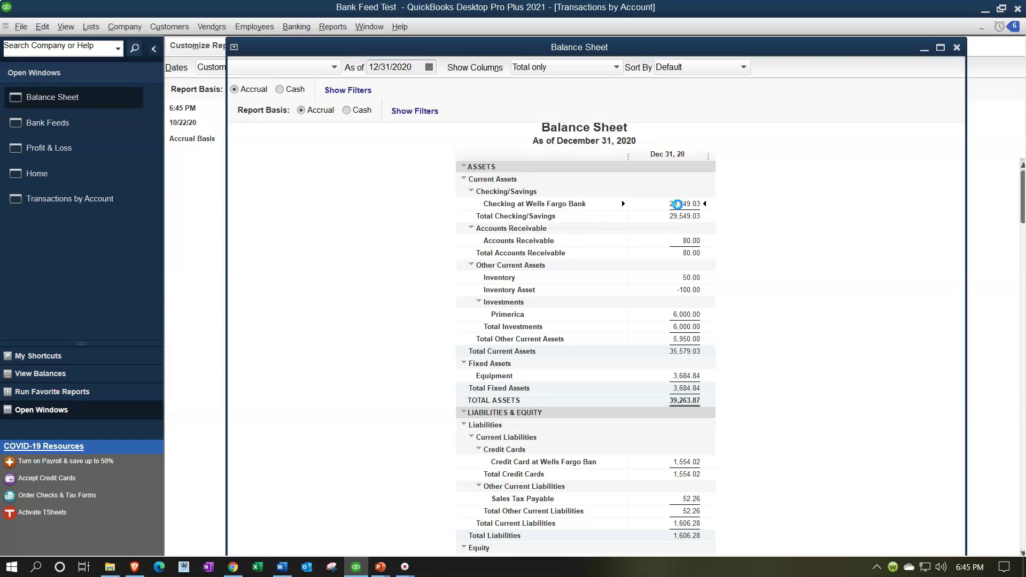
pyautogui.scroll(-20, 713, 325)
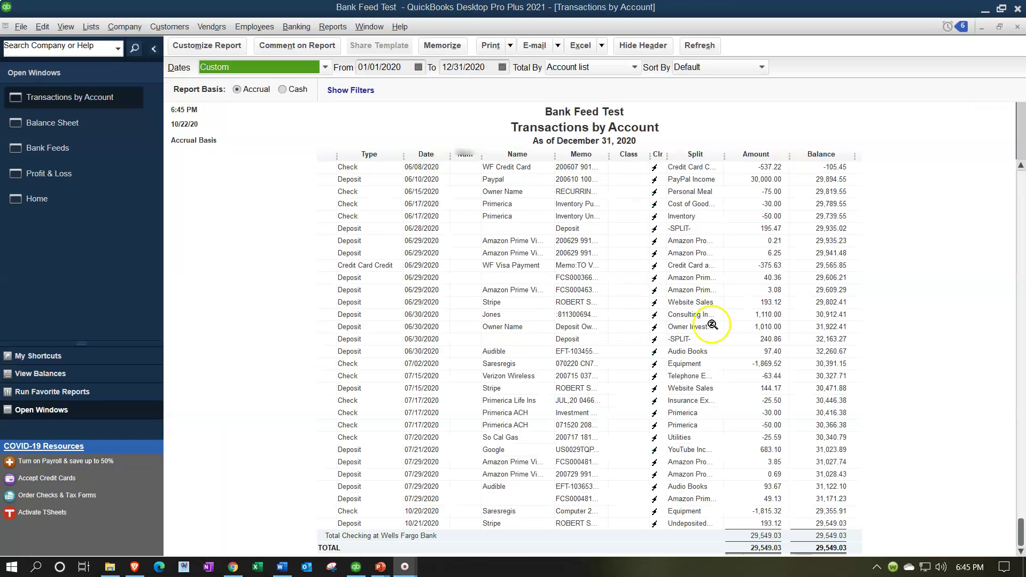
pyautogui.click(769, 525)
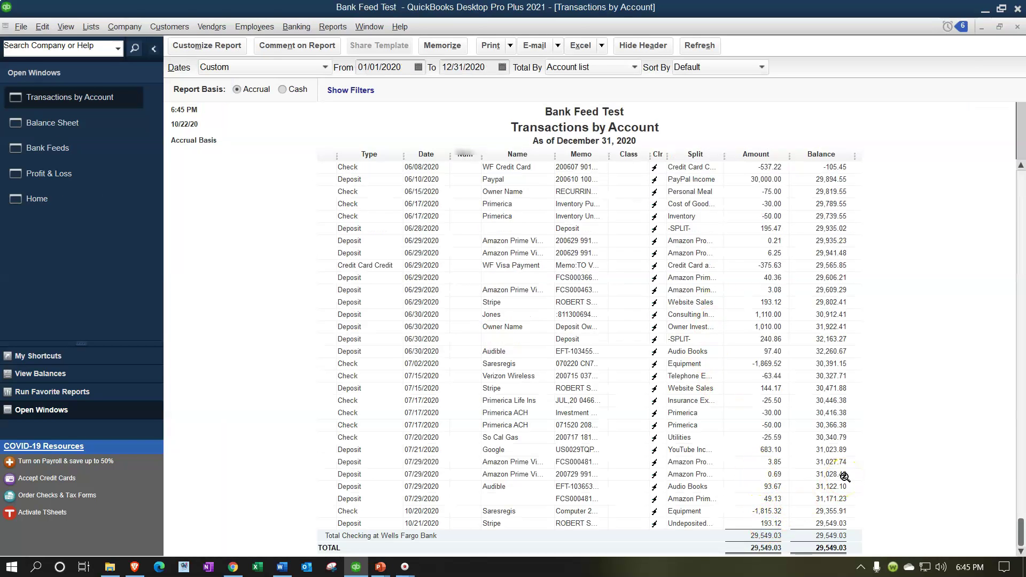
pyautogui.click(844, 463)
pyautogui.scroll(5, 842, 462)
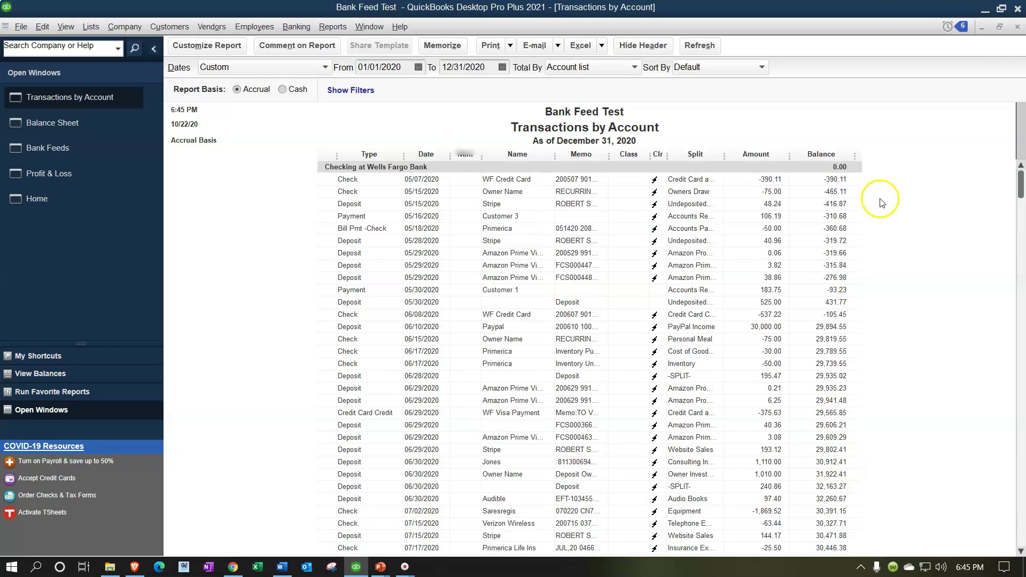
pyautogui.click(1015, 29)
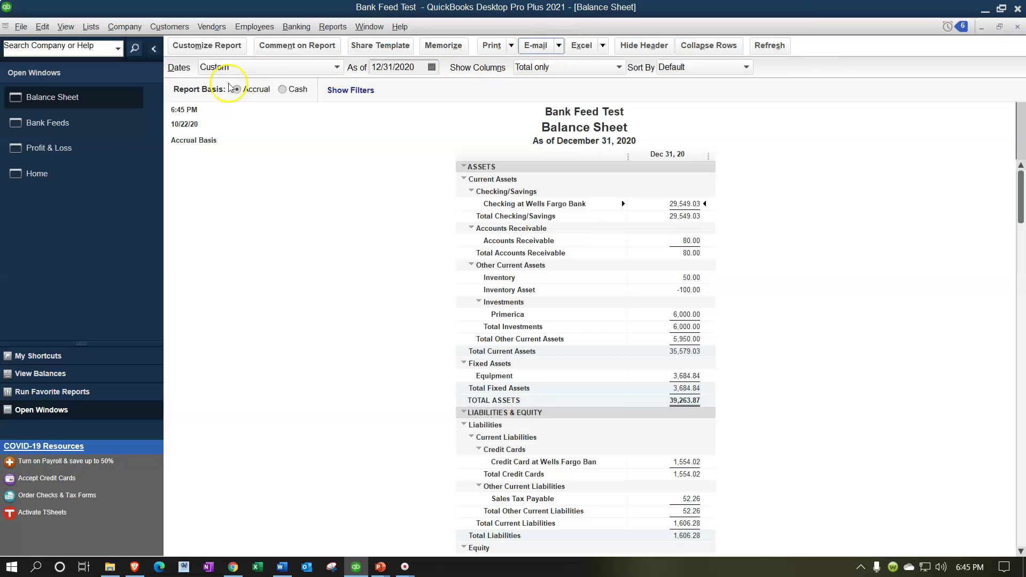
# - Drill into Website Sales on the Profit & Loss to examine its Stripe deposits, and close the detail report
pyautogui.click(78, 145)
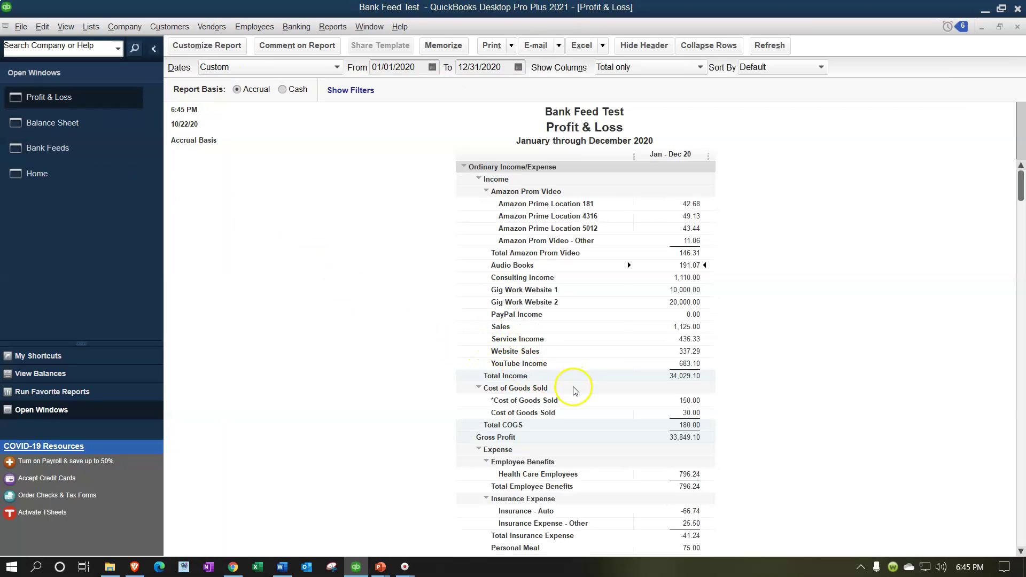
pyautogui.doubleClick(696, 351)
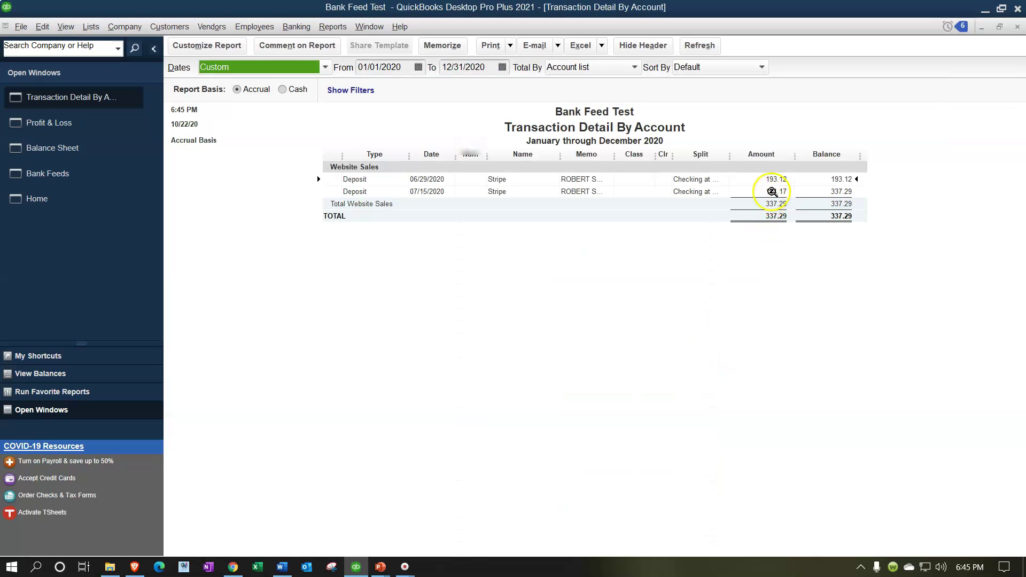
pyautogui.click(1017, 27)
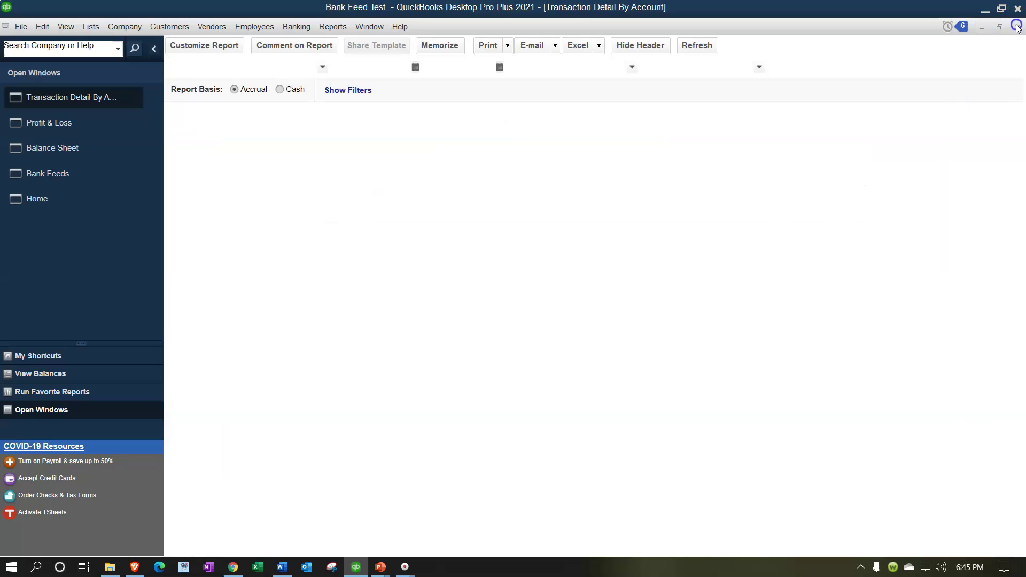
# - In Bank Feeds, sort the recognized transactions by downloaded name and add the 5/29/2020 Audible deposit under Audio Books, accepting its past date
pyautogui.click(104, 154)
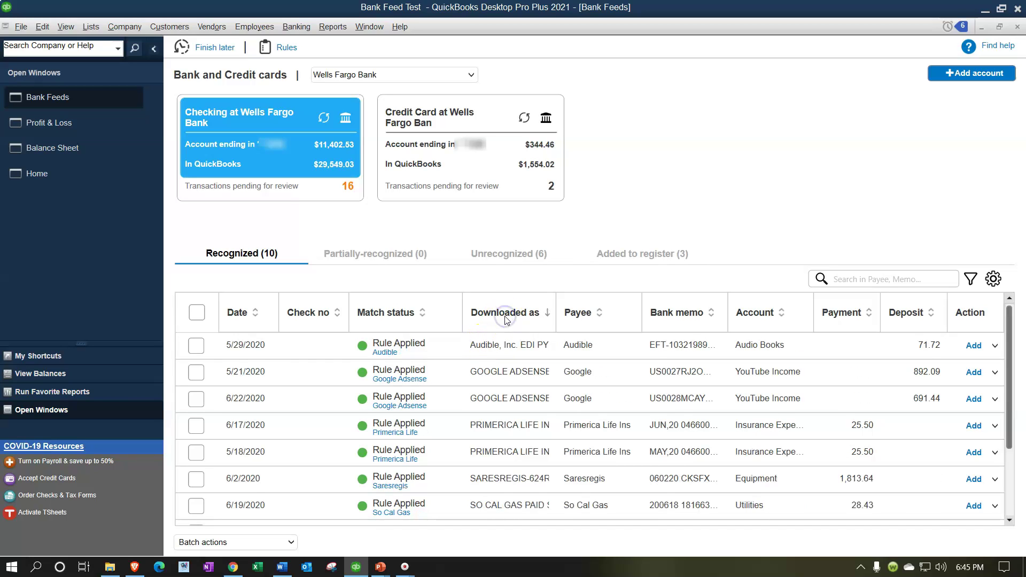
pyautogui.click(196, 345)
pyautogui.click(978, 346)
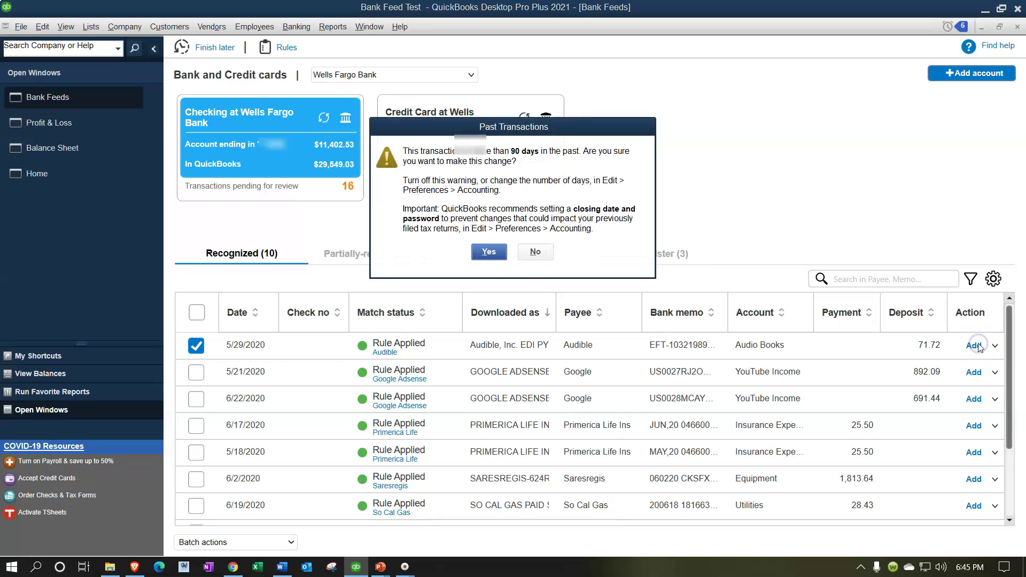
pyautogui.click(528, 251)
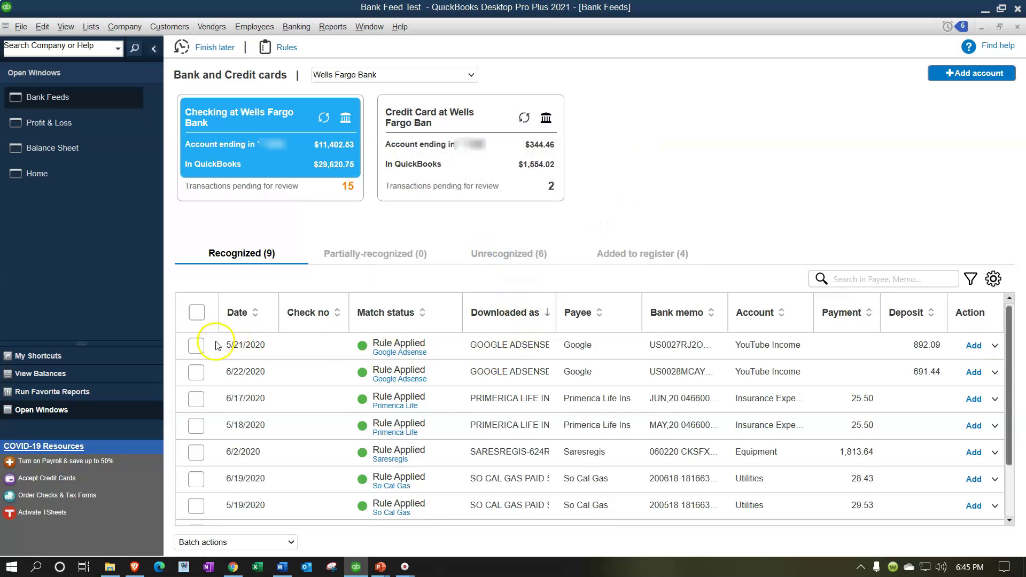
# - Batch add the 5/21/2020 and 6/22/2020 Google deposits to the register under YouTube Income, accepting their past dates
pyautogui.click(196, 374)
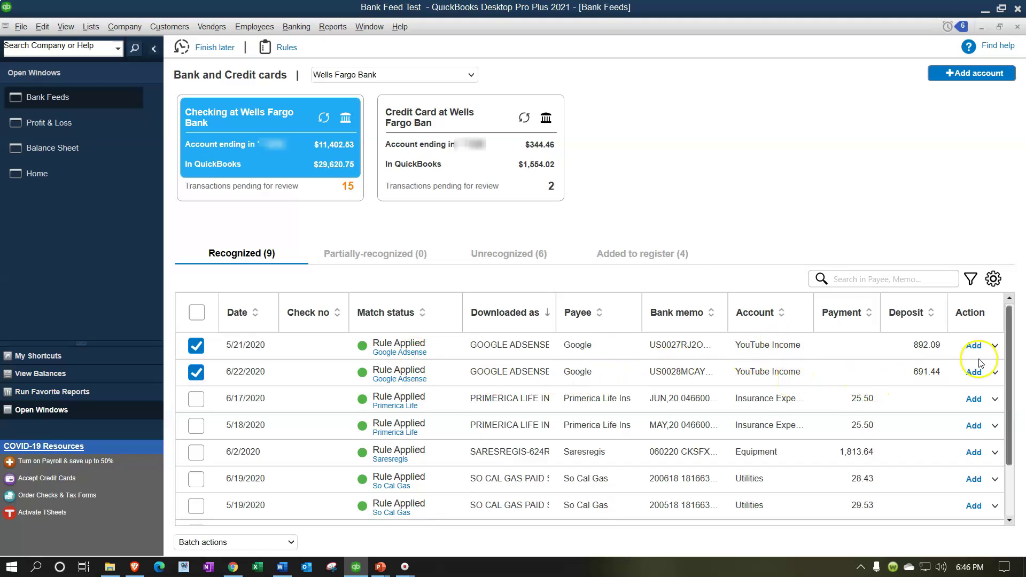
pyautogui.click(290, 542)
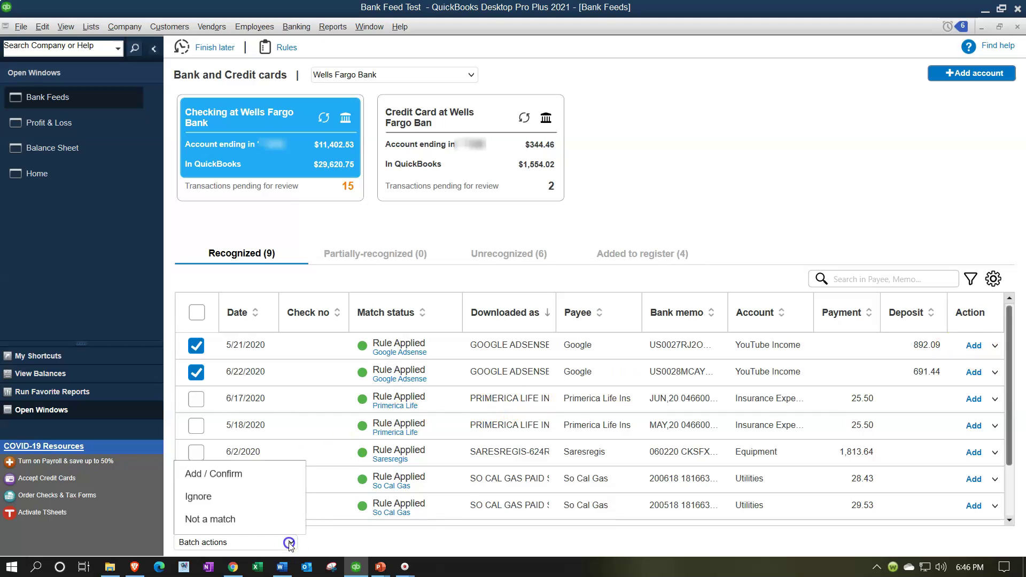
pyautogui.click(270, 481)
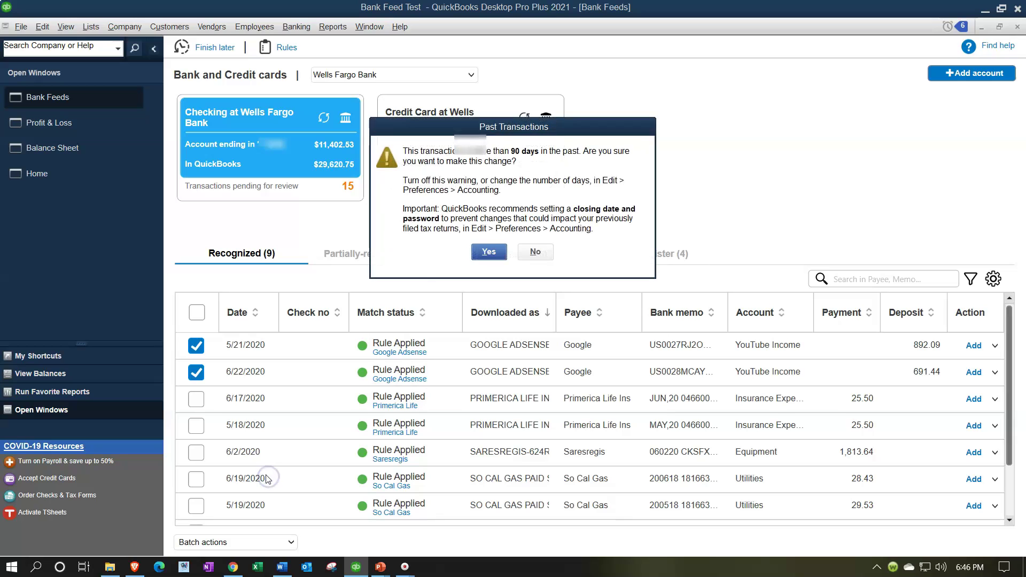
pyautogui.click(479, 254)
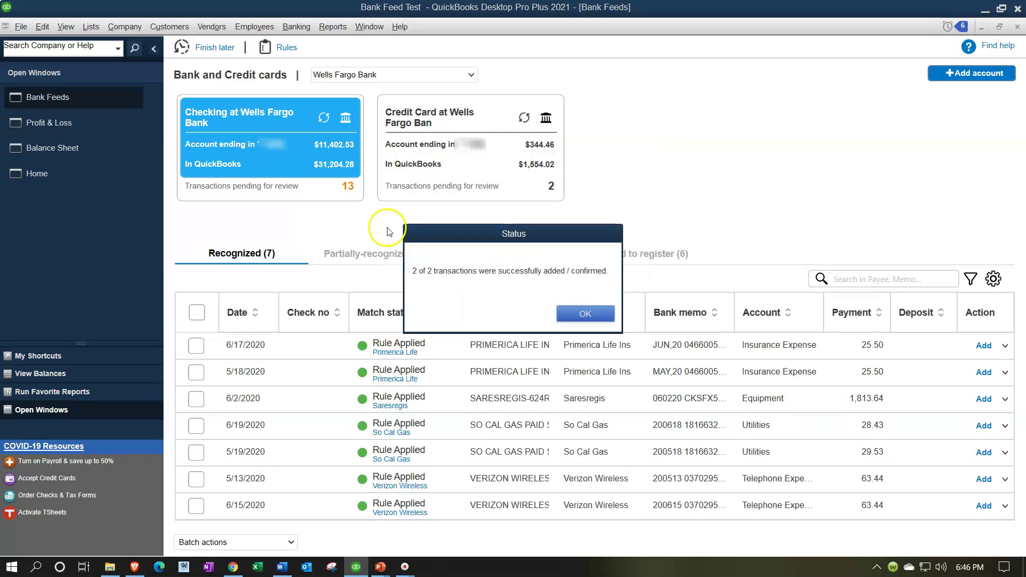
pyautogui.click(576, 315)
# - Drill into the Wells Fargo checking balance on the Balance Sheet, examine the transactions for the Google deposits, and close the detail report
pyautogui.click(110, 147)
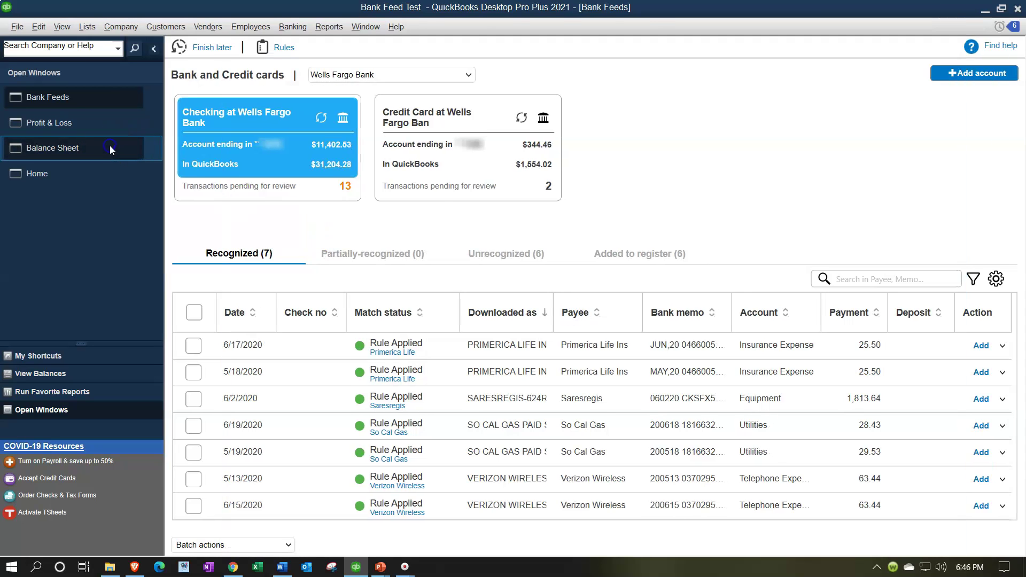
pyautogui.doubleClick(678, 203)
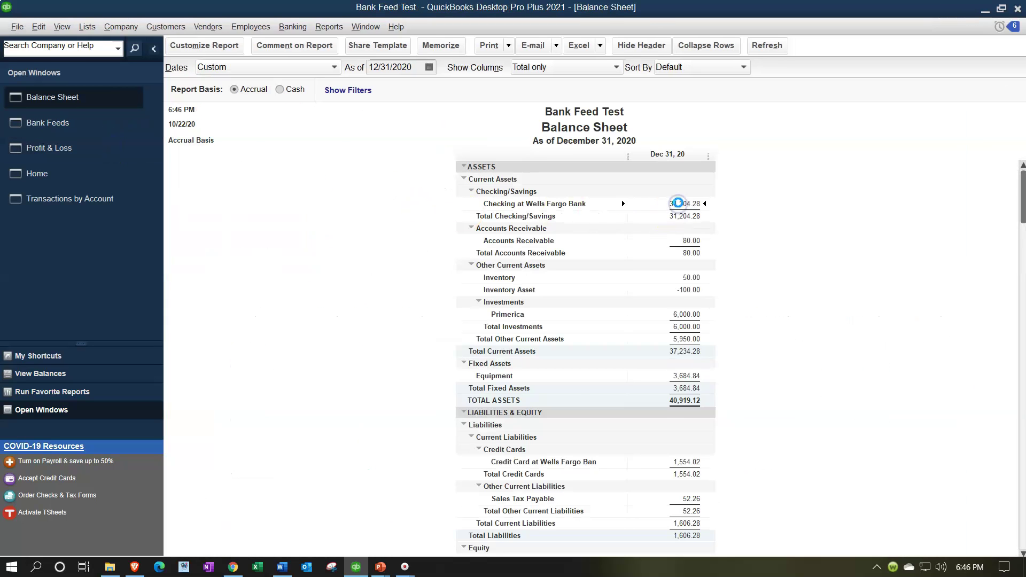
pyautogui.scroll(-3, 911, 345)
pyautogui.scroll(-3, 911, 345)
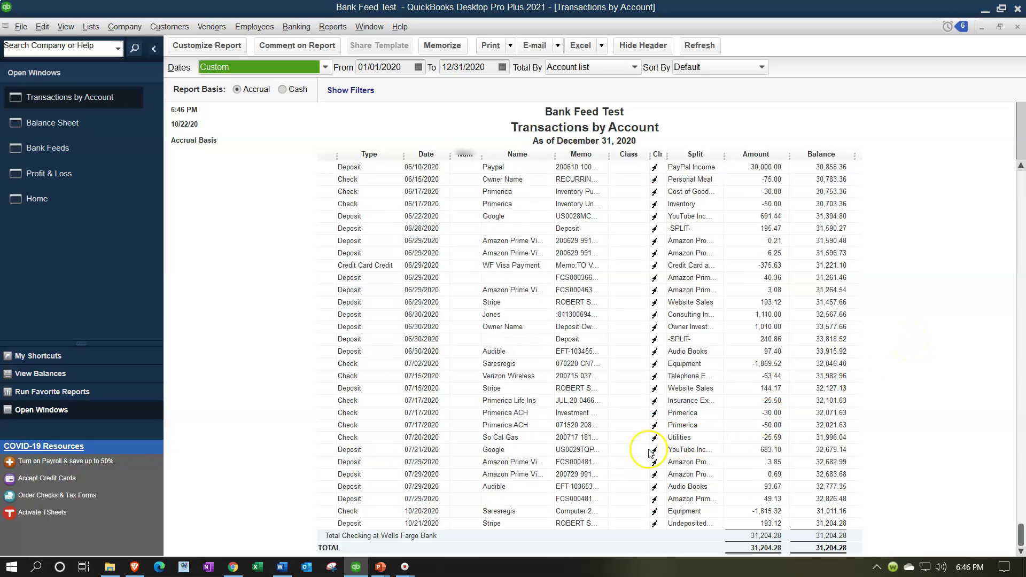
pyautogui.click(1014, 28)
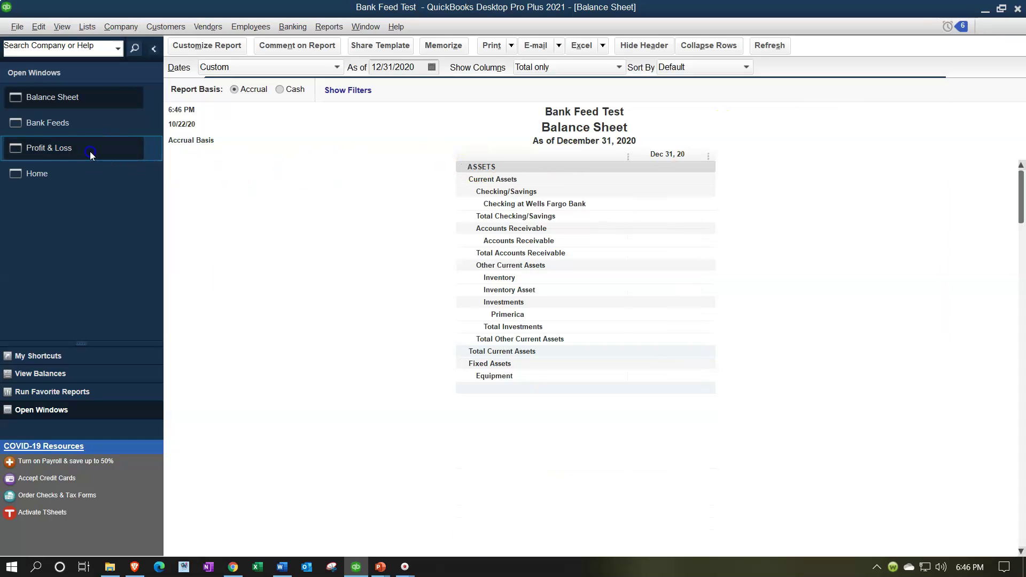
# - Drill into YouTube Income on the Profit & Loss to examine its Google deposits, close the detail report, and return to Bank Feeds
pyautogui.click(90, 150)
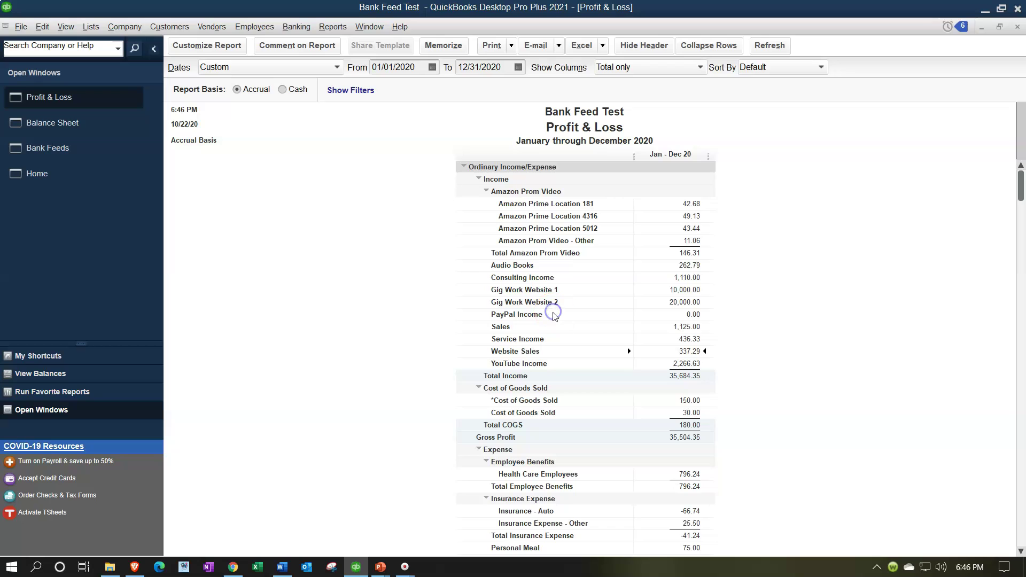
pyautogui.doubleClick(684, 366)
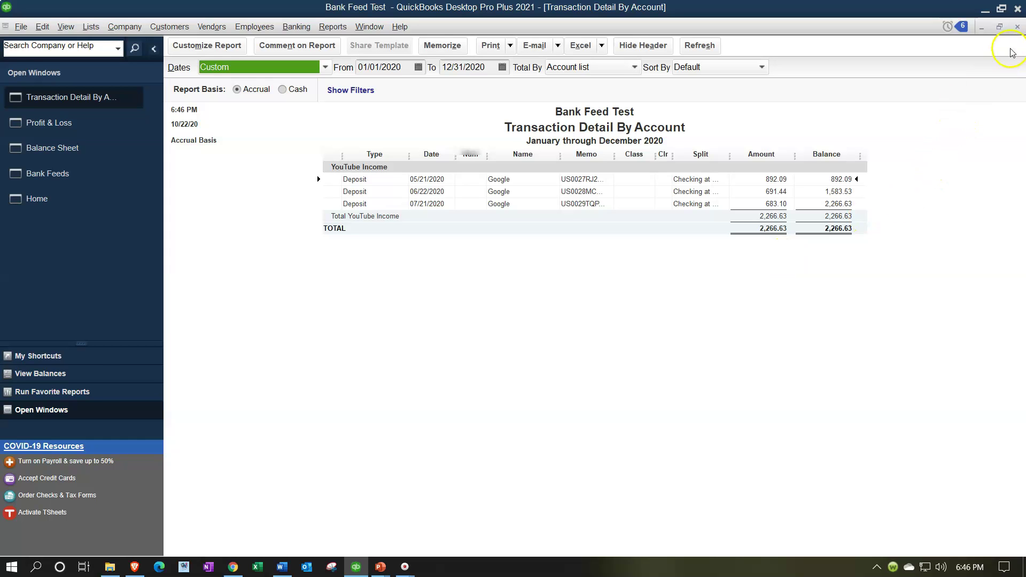
pyautogui.click(1017, 26)
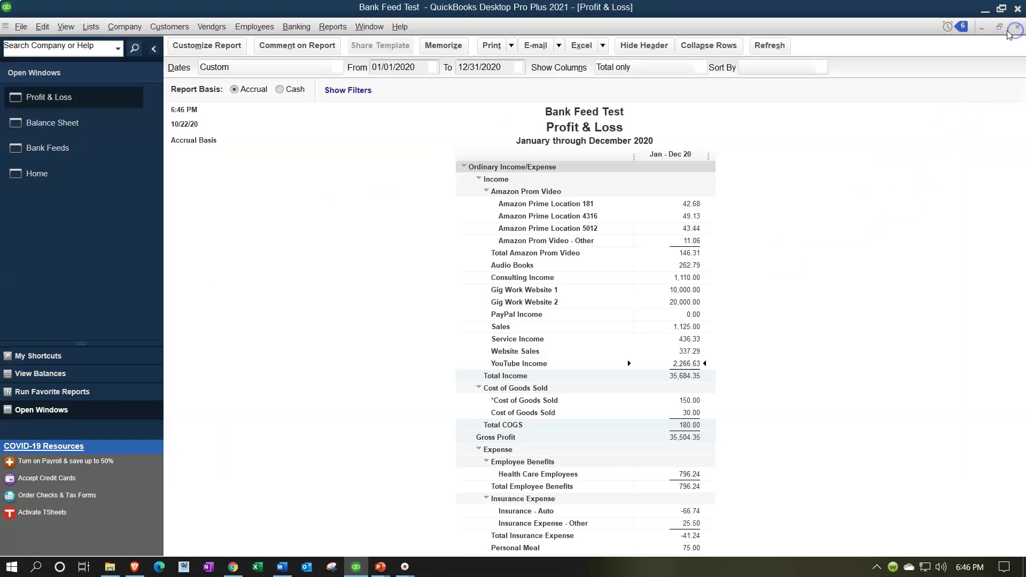
pyautogui.click(103, 149)
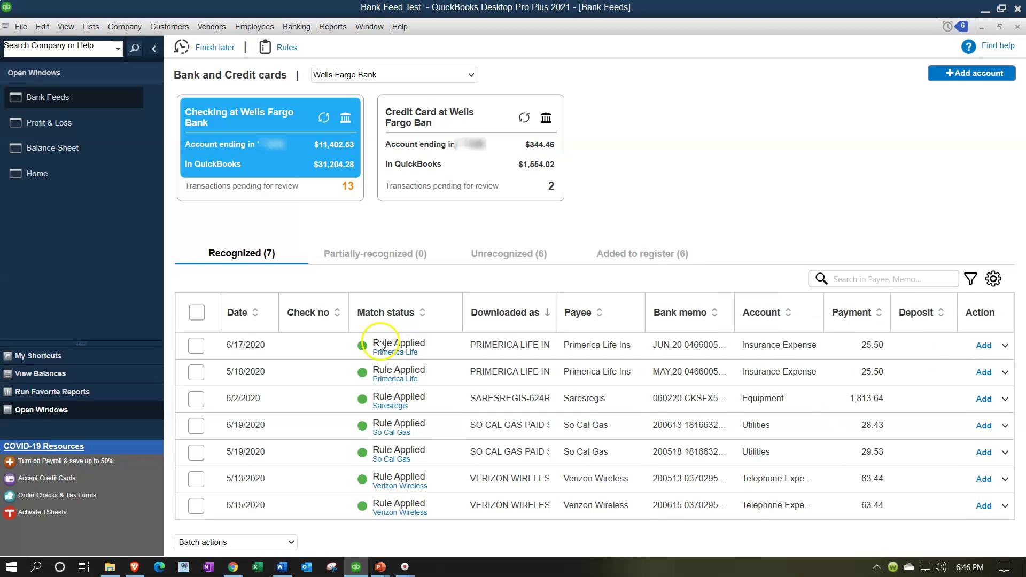
# - Batch add the 5/18/2020 and 6/17/2020 Primerica Life payments to the register under Insurance Expense, accepting their past dates
pyautogui.click(777, 353)
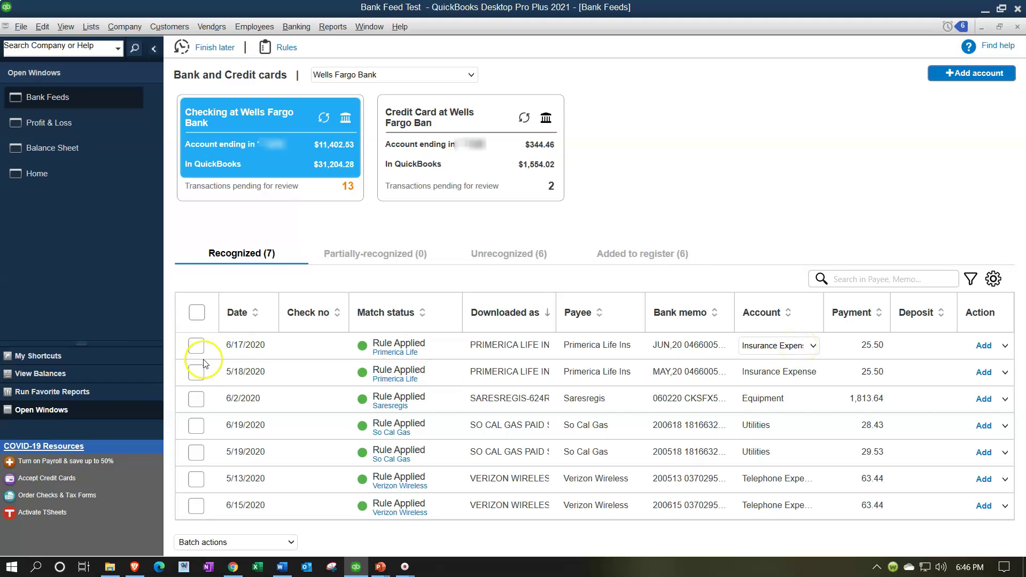
pyautogui.click(196, 346)
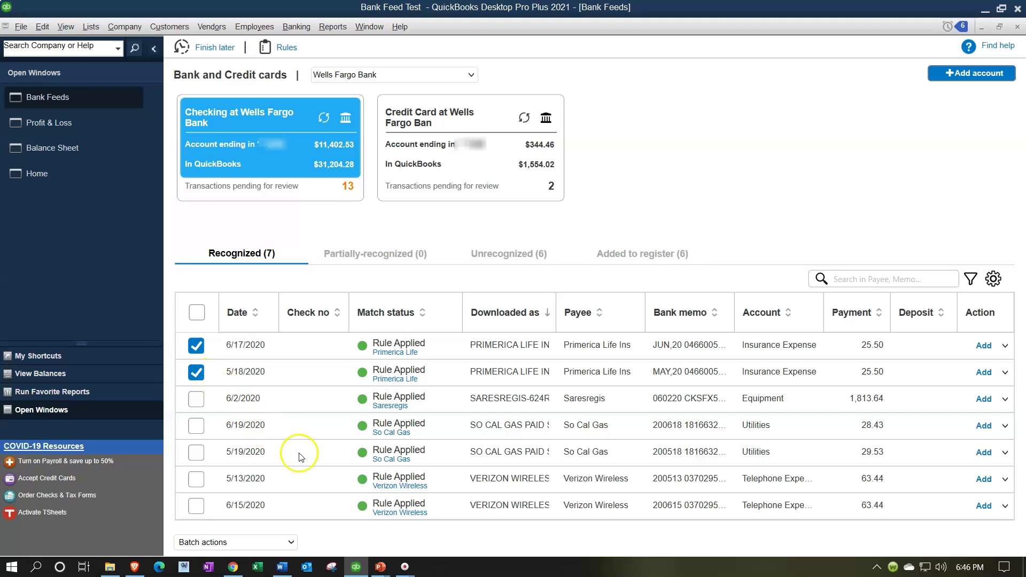
pyautogui.click(289, 542)
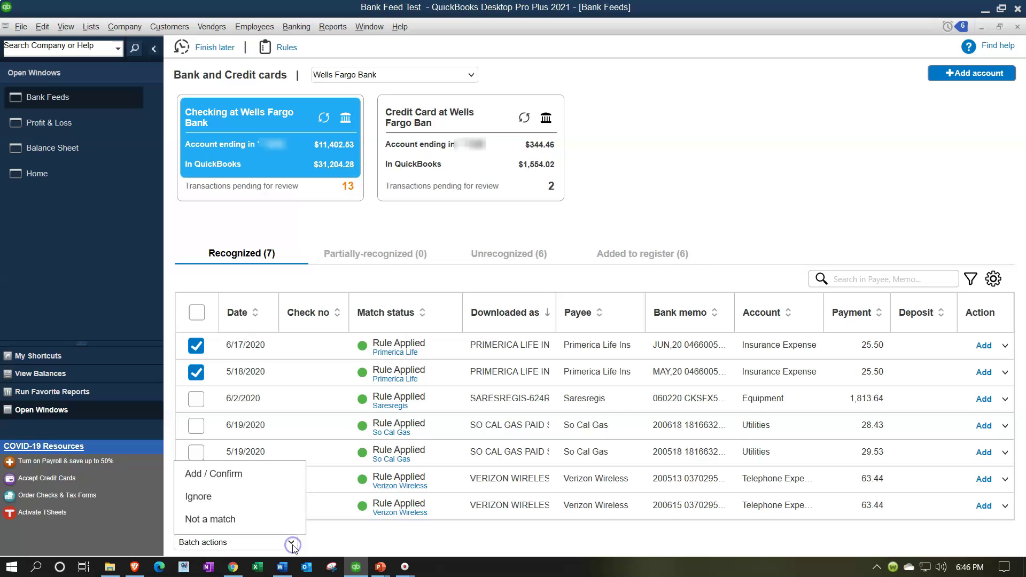
pyautogui.click(264, 478)
pyautogui.click(478, 254)
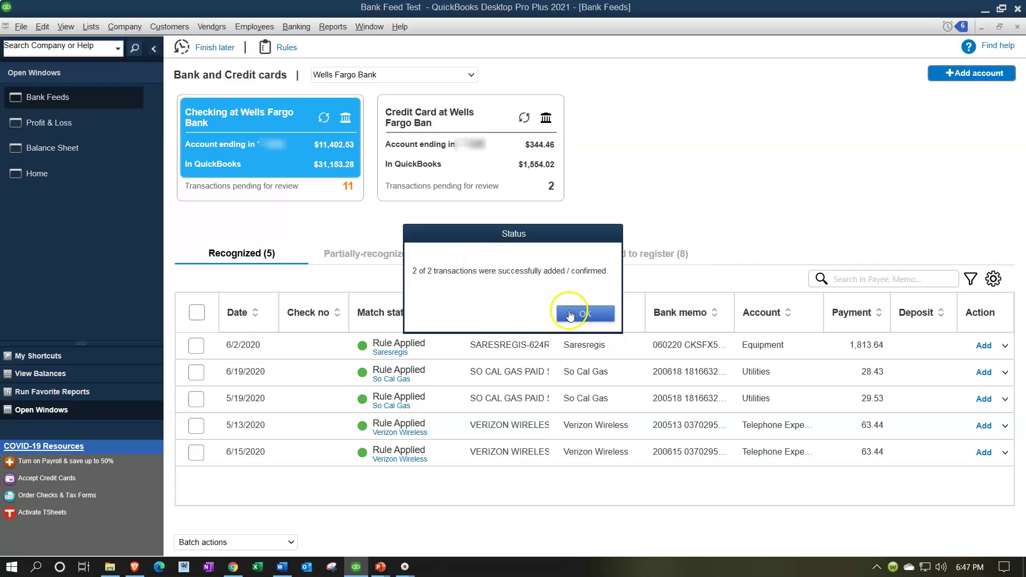
pyautogui.click(570, 314)
# - Examine the Insurance Expense lines on the Profit & Loss report and return to Bank Feeds
pyautogui.click(91, 121)
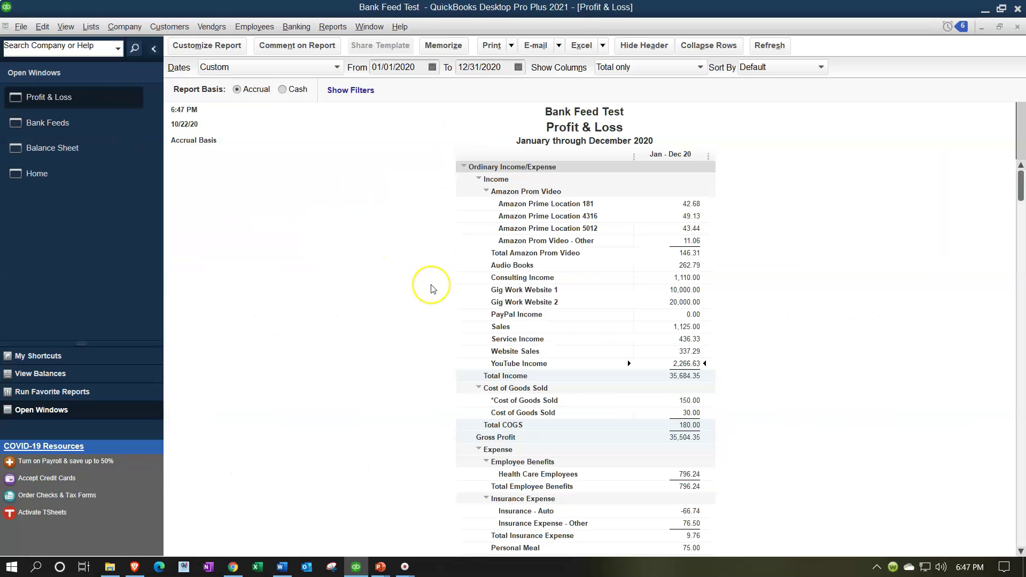
pyautogui.scroll(-5, 432, 288)
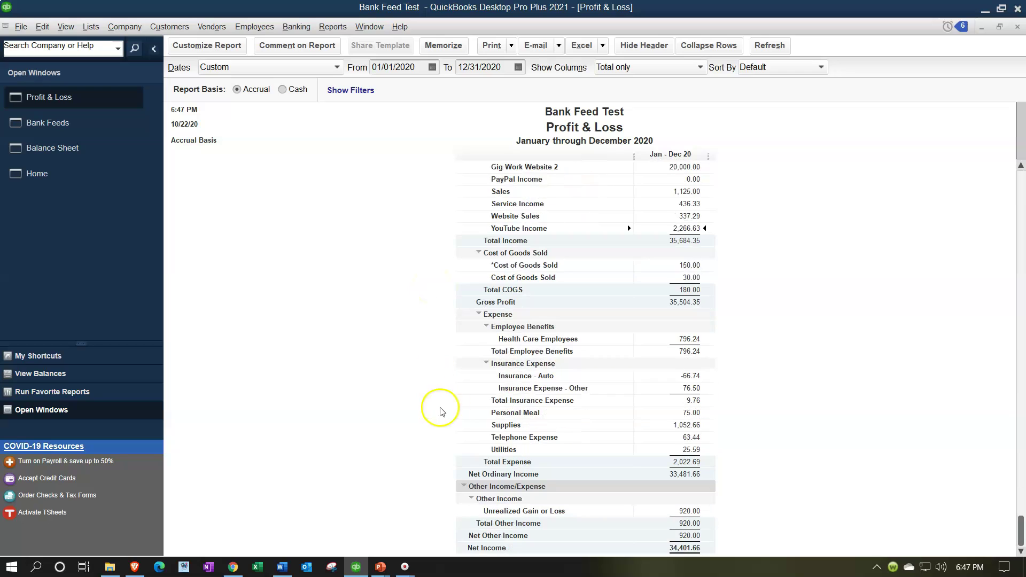
pyautogui.click(603, 393)
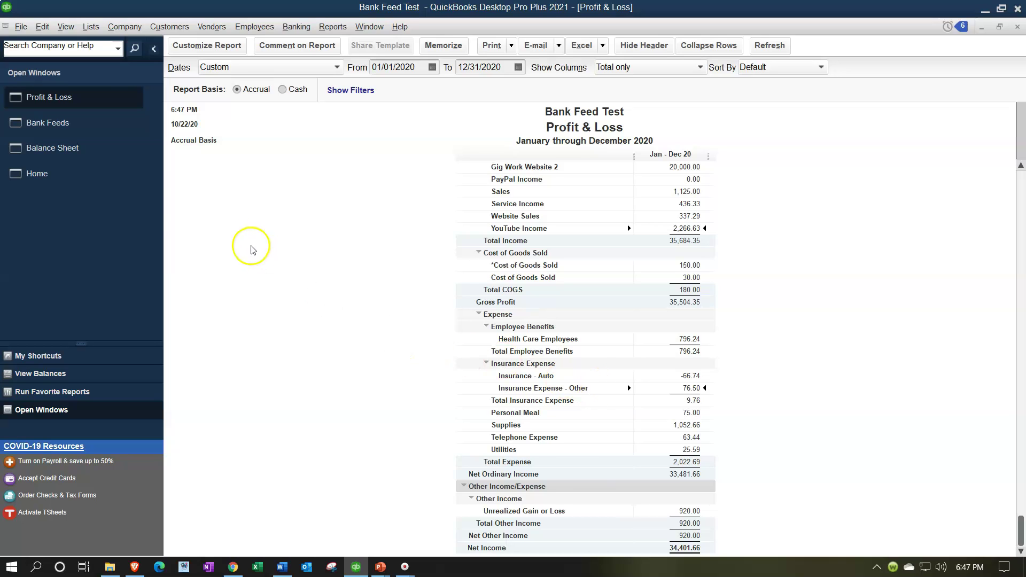
pyautogui.click(90, 126)
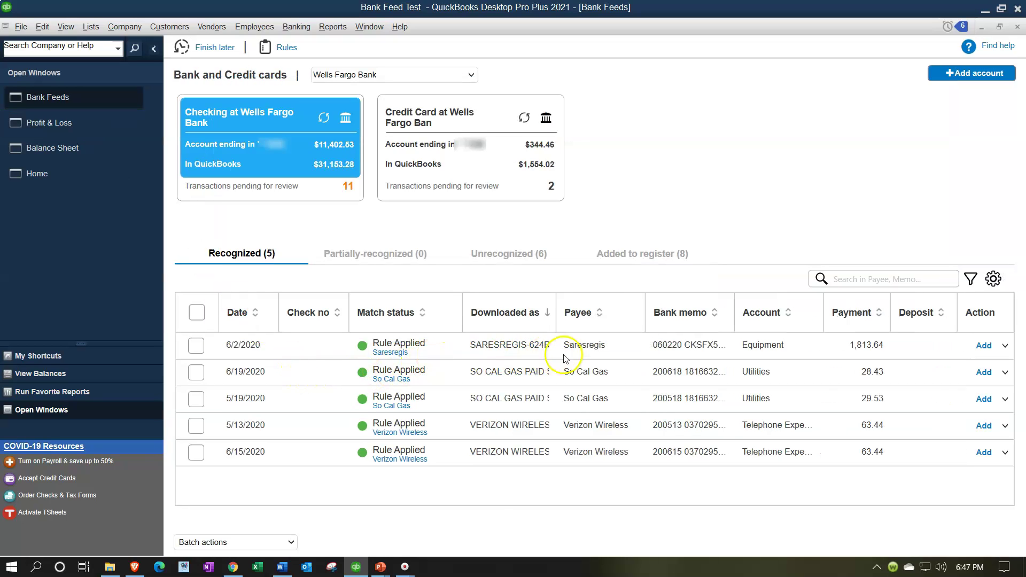
# - Add the 6/2/2020 Saresregis payment to the register under Equipment, accepting its past date
pyautogui.click(196, 345)
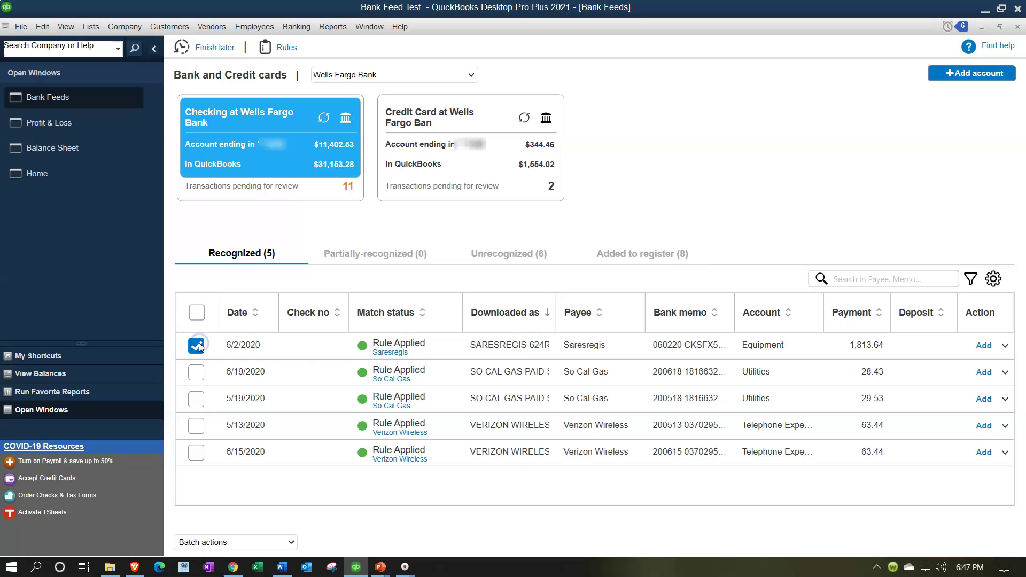
pyautogui.click(984, 345)
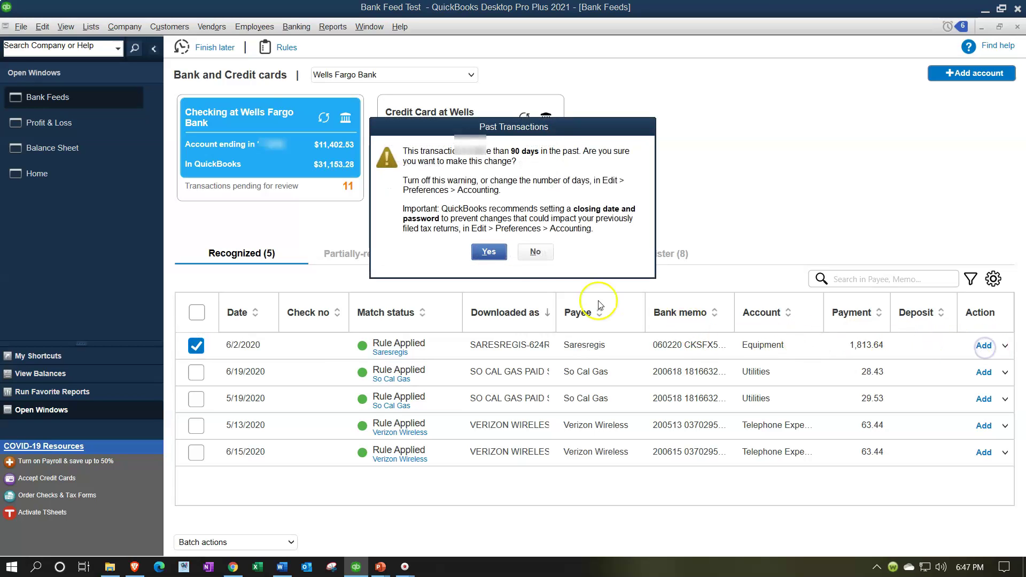
pyautogui.click(491, 251)
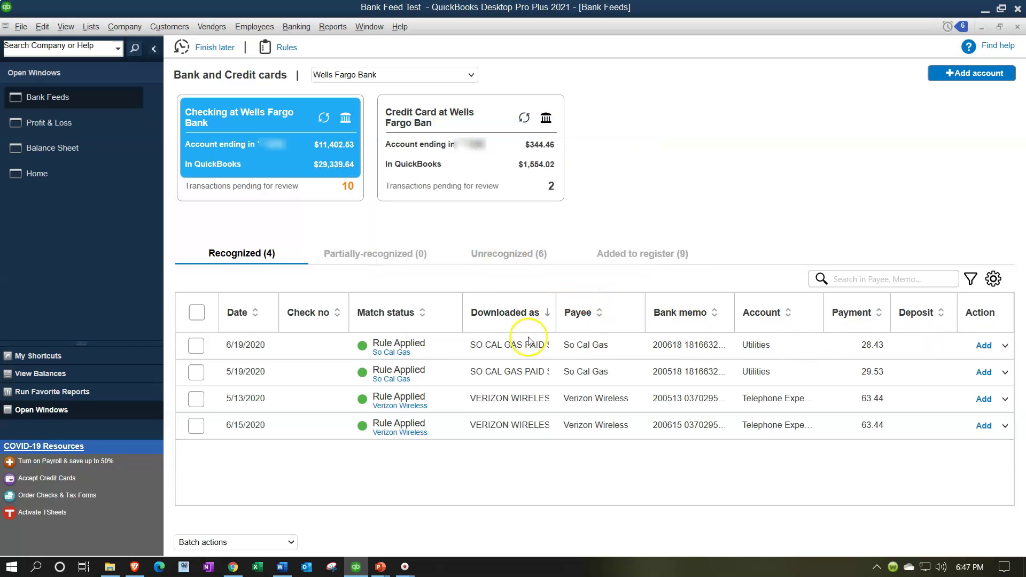
# - Batch add the 5/19/2020 and 6/19/2020 So Cal Gas payments to the register under Utilities, accepting their past dates
pyautogui.click(197, 374)
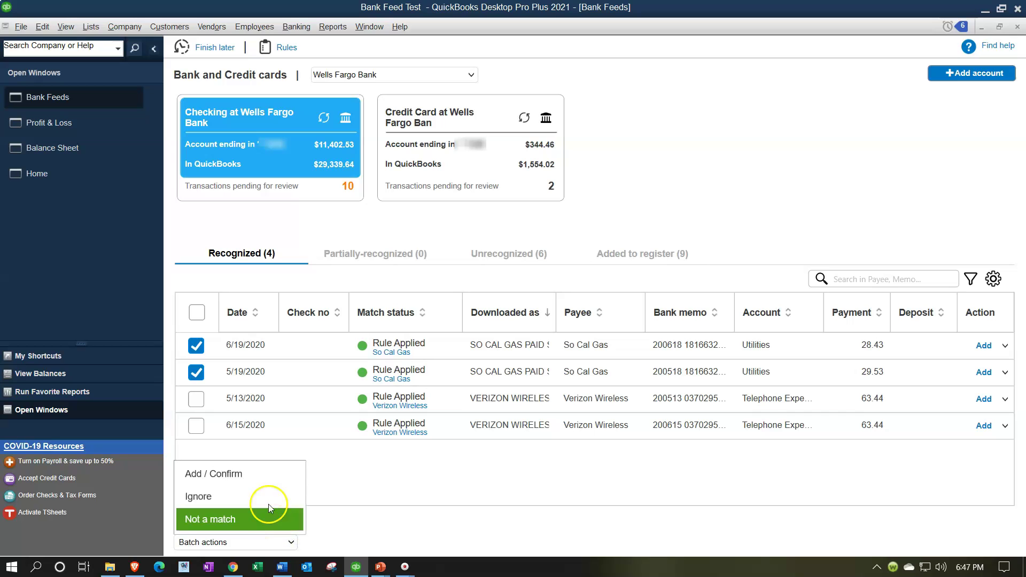
pyautogui.click(263, 474)
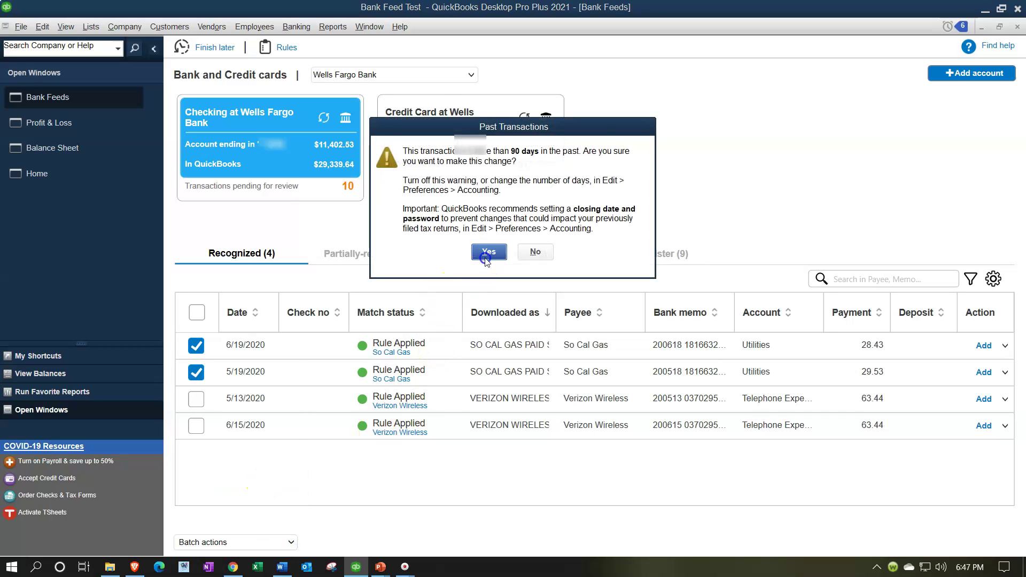
pyautogui.click(489, 252)
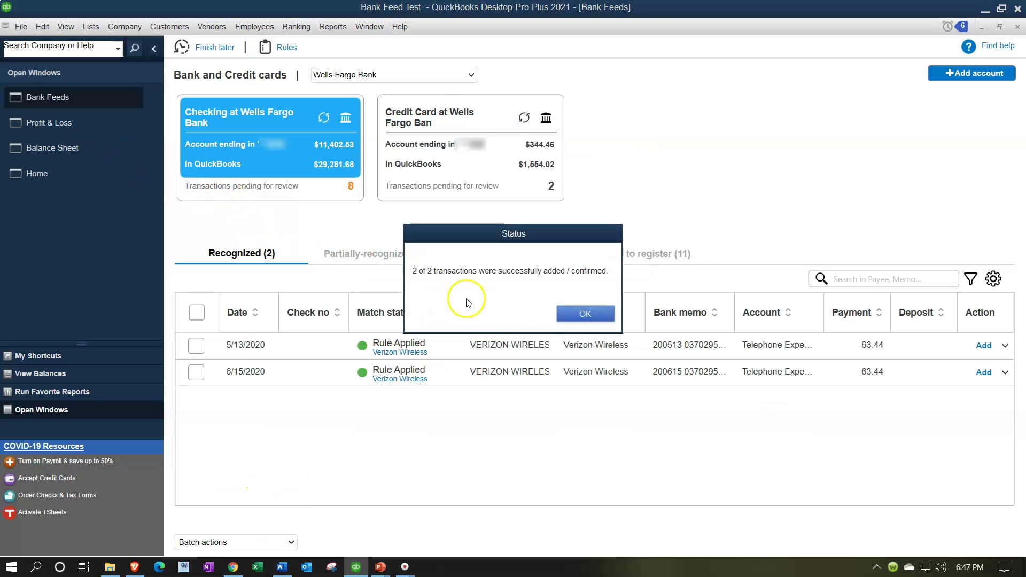
pyautogui.click(586, 314)
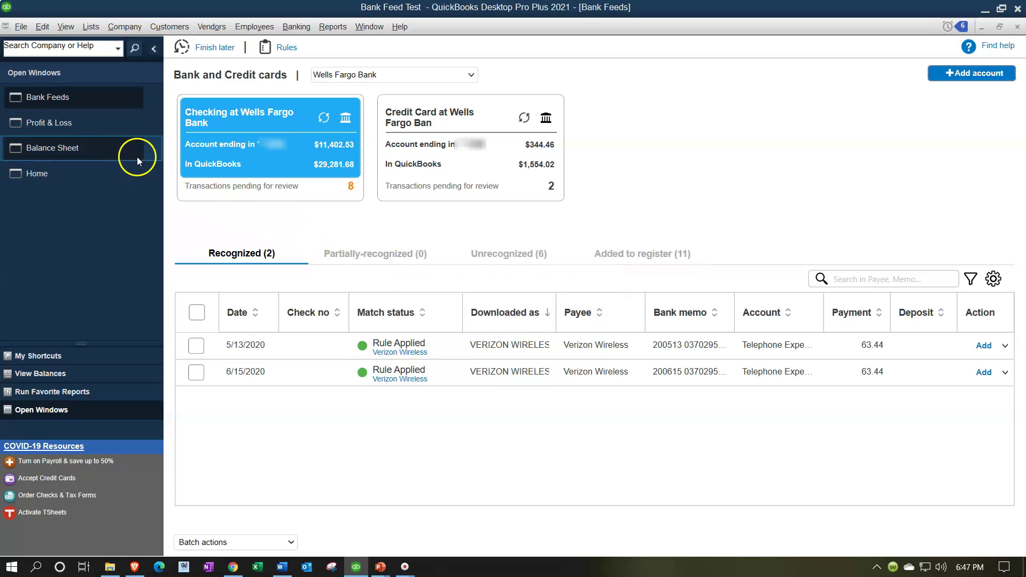
# - Drill into Utilities on the Profit & Loss to examine its So Cal Gas payments, close the detail report, and return to Bank Feeds
pyautogui.click(119, 127)
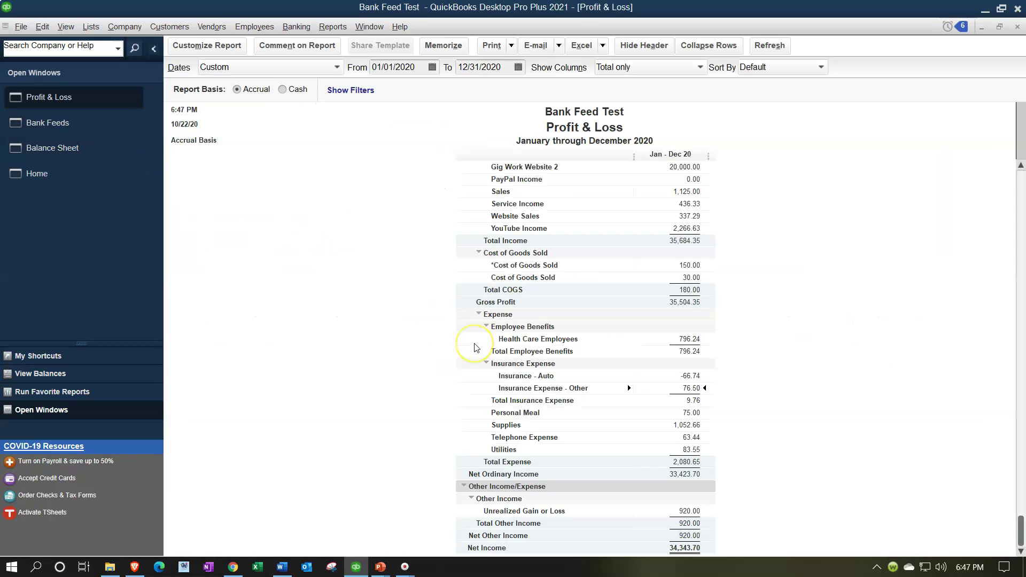
pyautogui.doubleClick(686, 450)
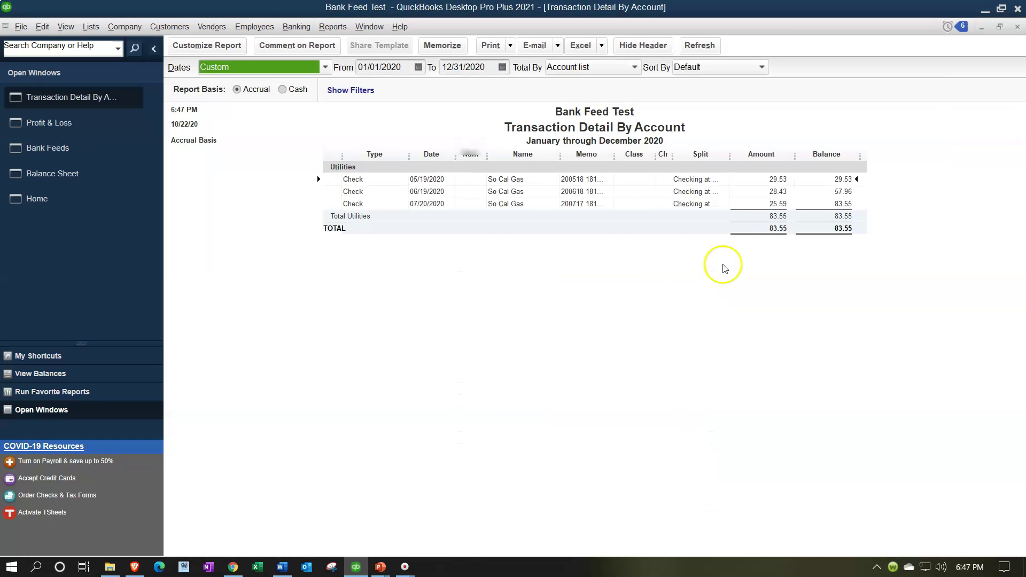
pyautogui.click(1016, 27)
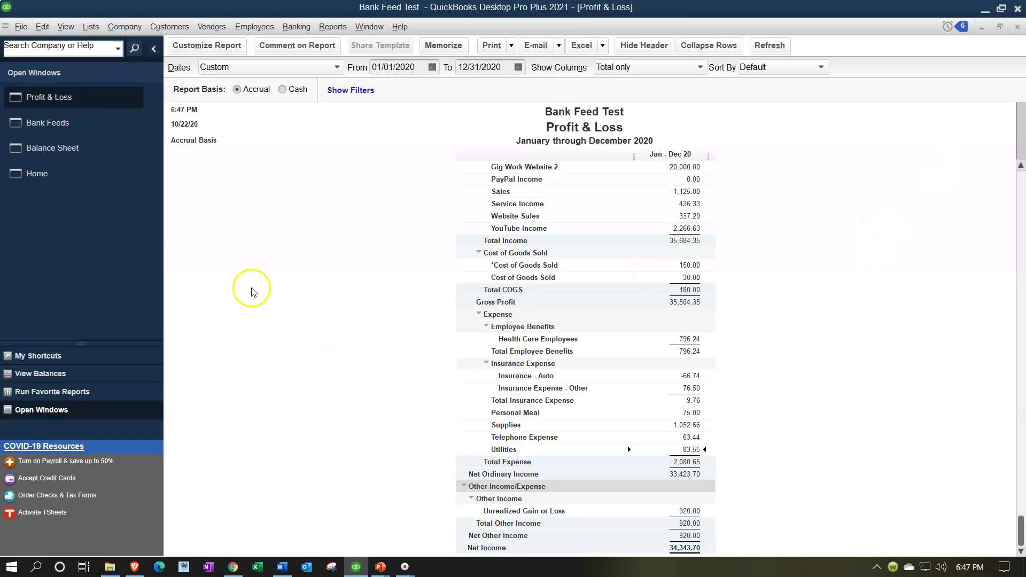
pyautogui.click(86, 123)
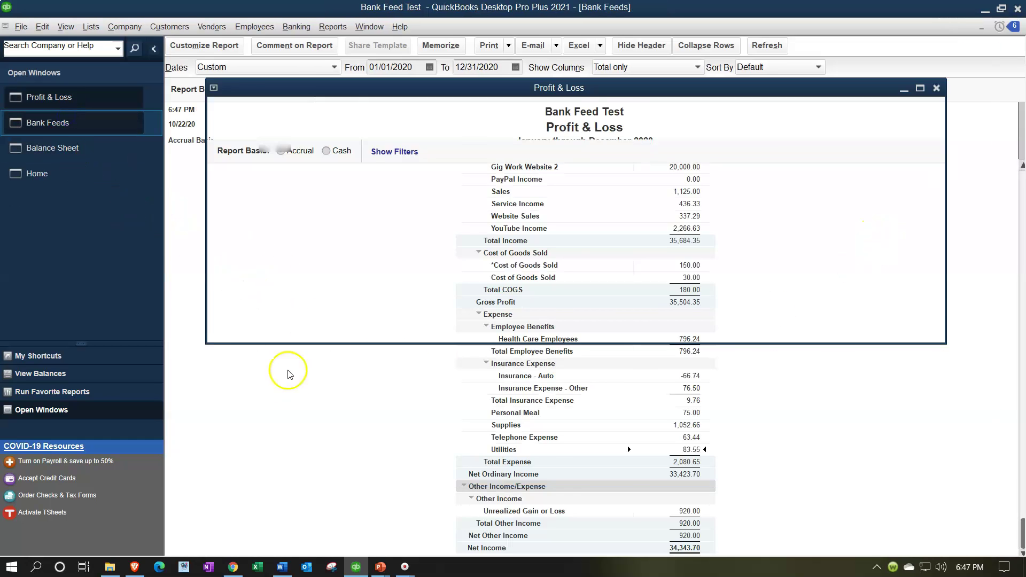
# - Batch add the 5/13/2020 and 6/15/2020 Verizon Wireless payments to the register under Telephone Expense, accepting their past dates
pyautogui.click(196, 345)
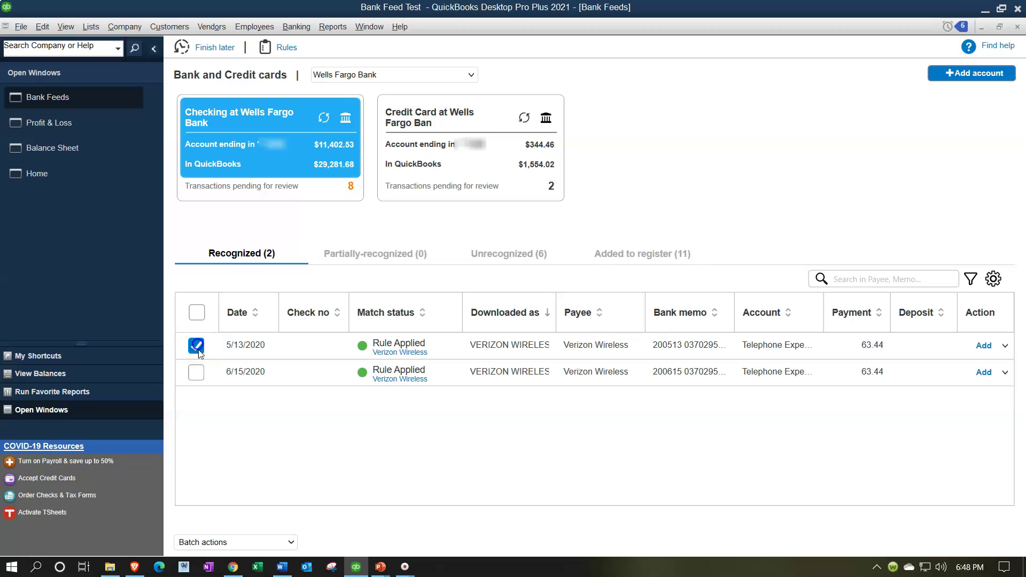
pyautogui.click(197, 371)
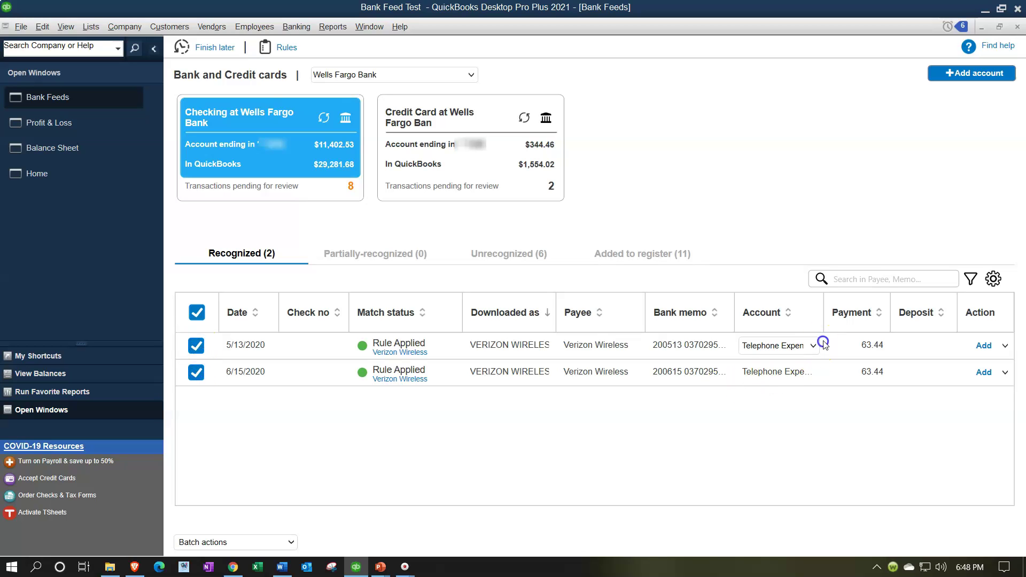
pyautogui.click(810, 347)
pyautogui.click(812, 349)
pyautogui.click(289, 543)
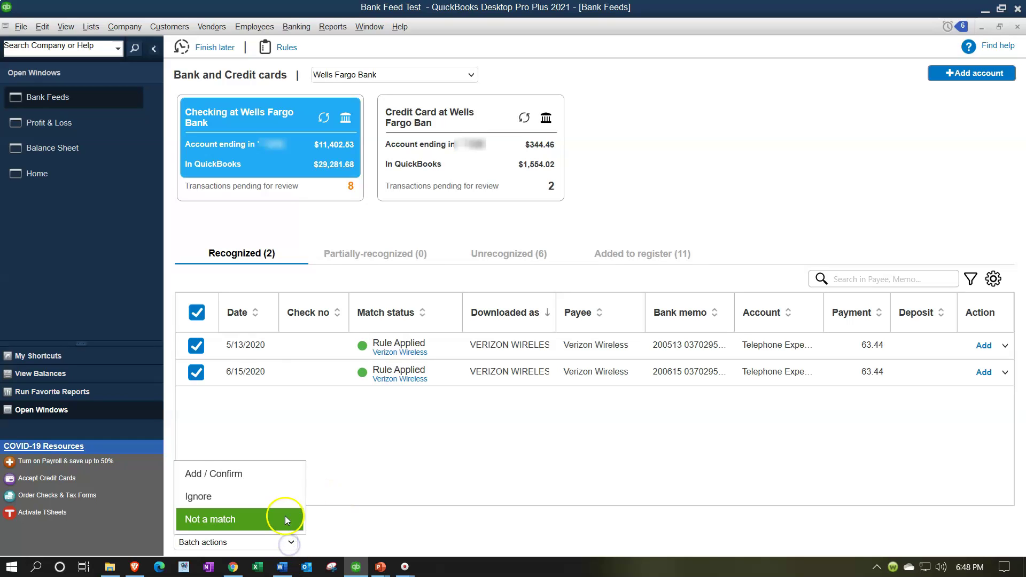
pyautogui.click(275, 475)
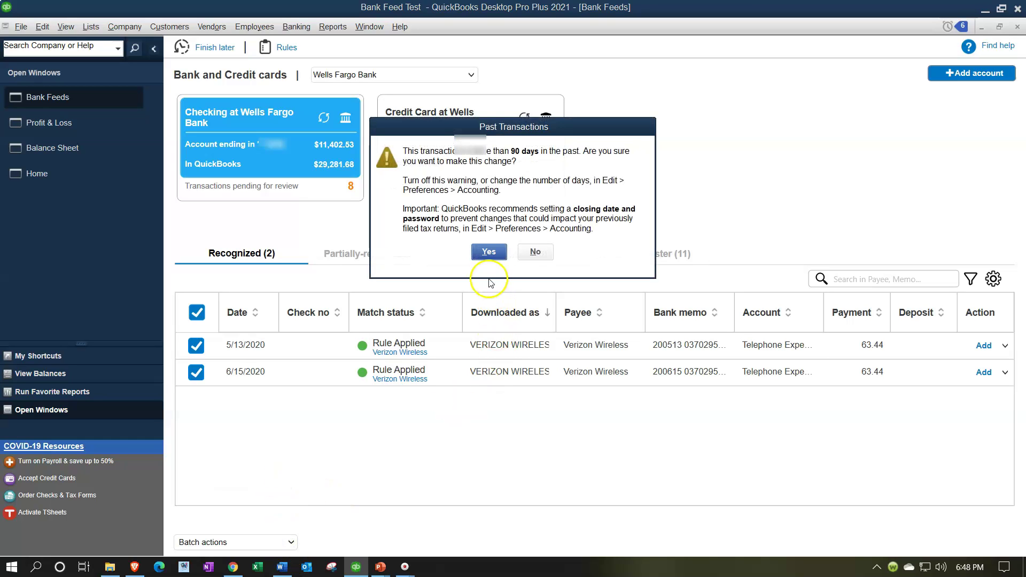
pyautogui.click(487, 252)
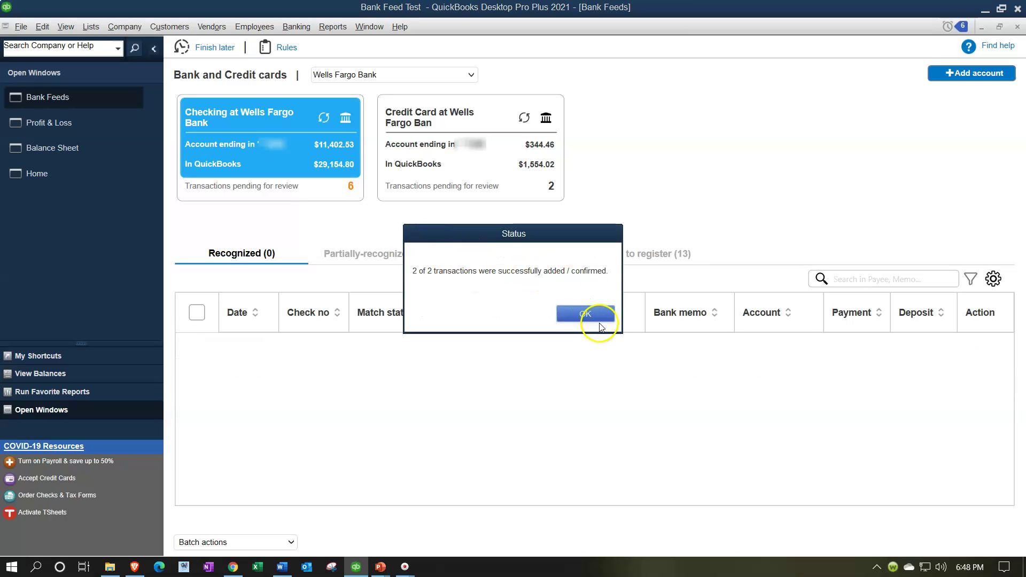
pyautogui.click(597, 313)
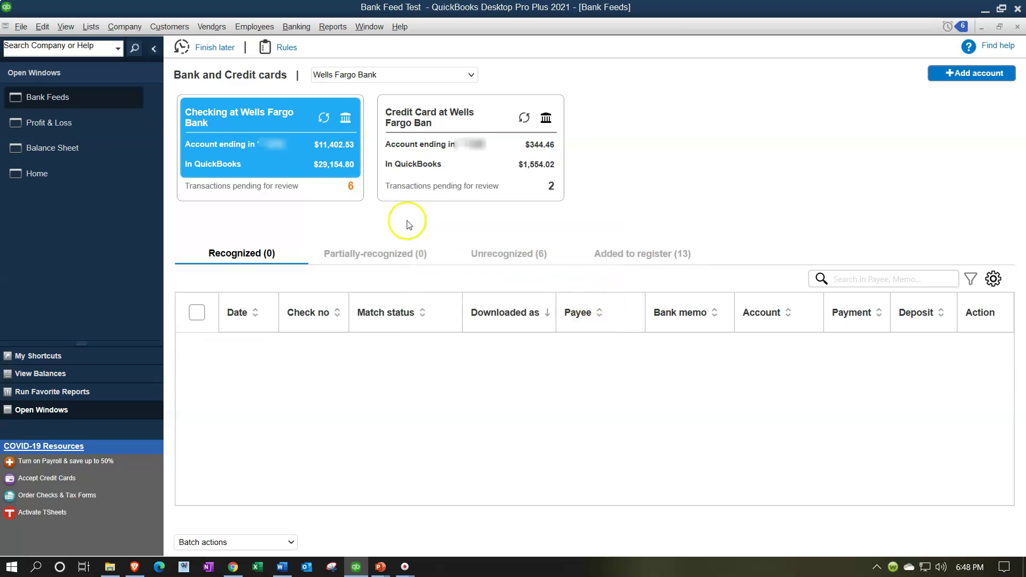
# - Drill into Telephone Expense on the Profit & Loss to examine its Verizon Wireless payments, close the detail report, and return to Bank Feeds
pyautogui.click(104, 125)
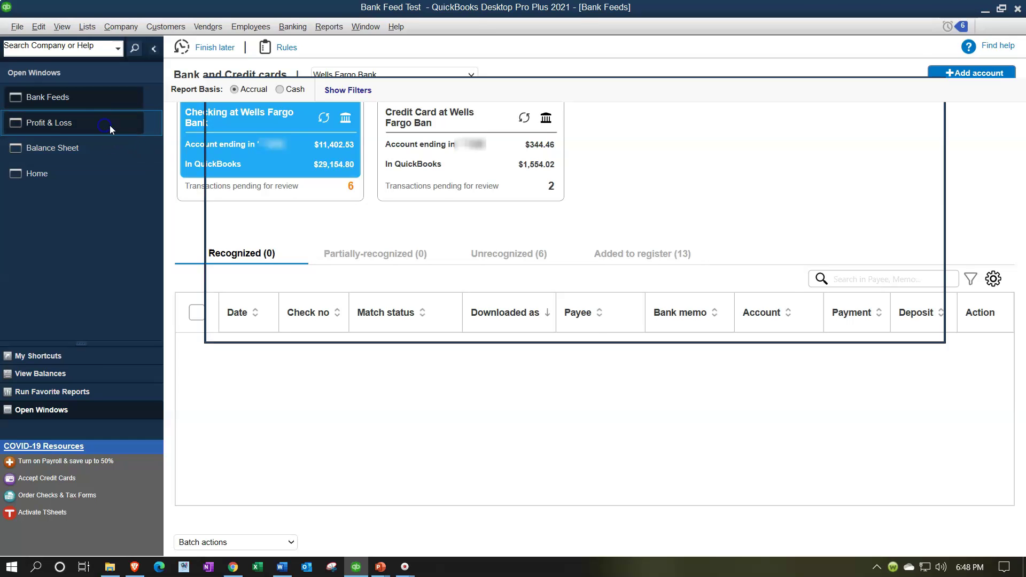
pyautogui.doubleClick(689, 438)
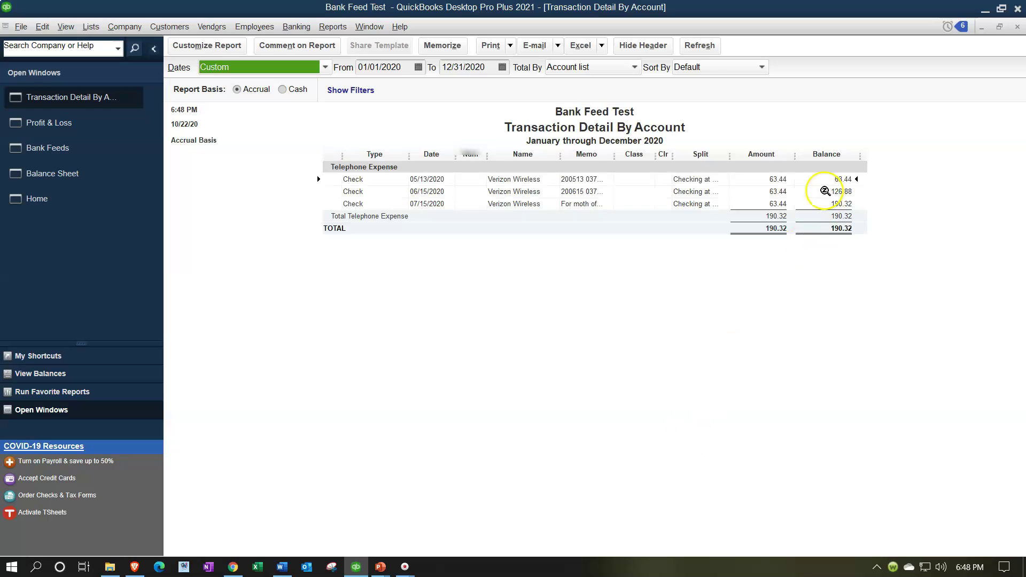
pyautogui.click(1017, 26)
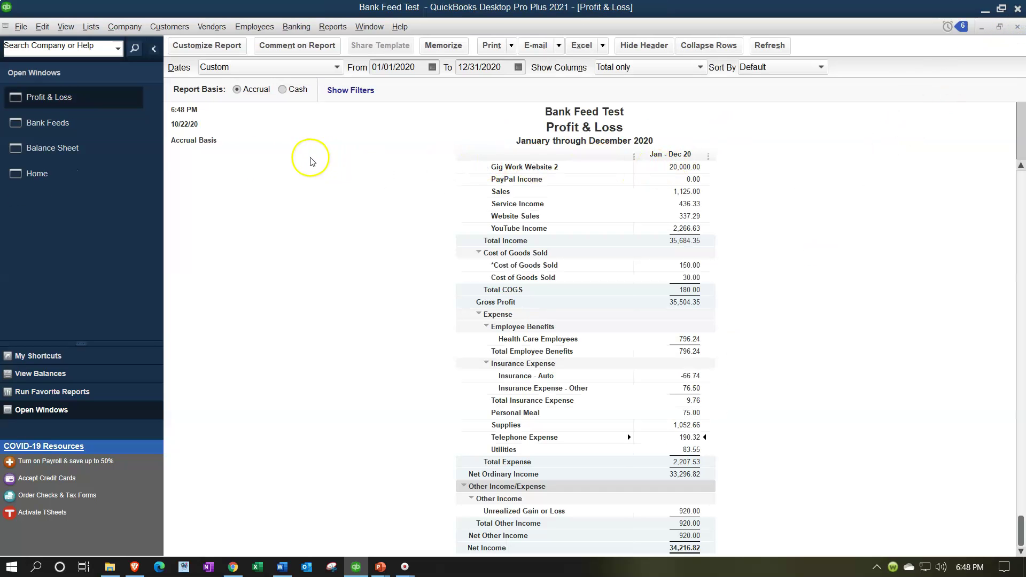
pyautogui.click(116, 134)
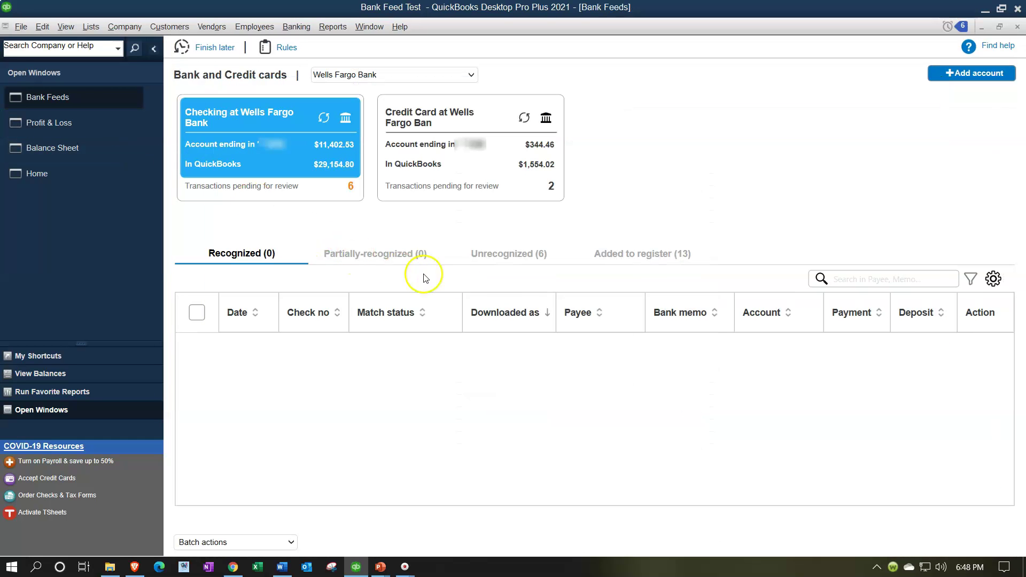
# - In the unrecognized transactions, set the 7/31/2020 interest payment's payee to Wells Fargo, quick-adding it as an Other name
pyautogui.click(523, 258)
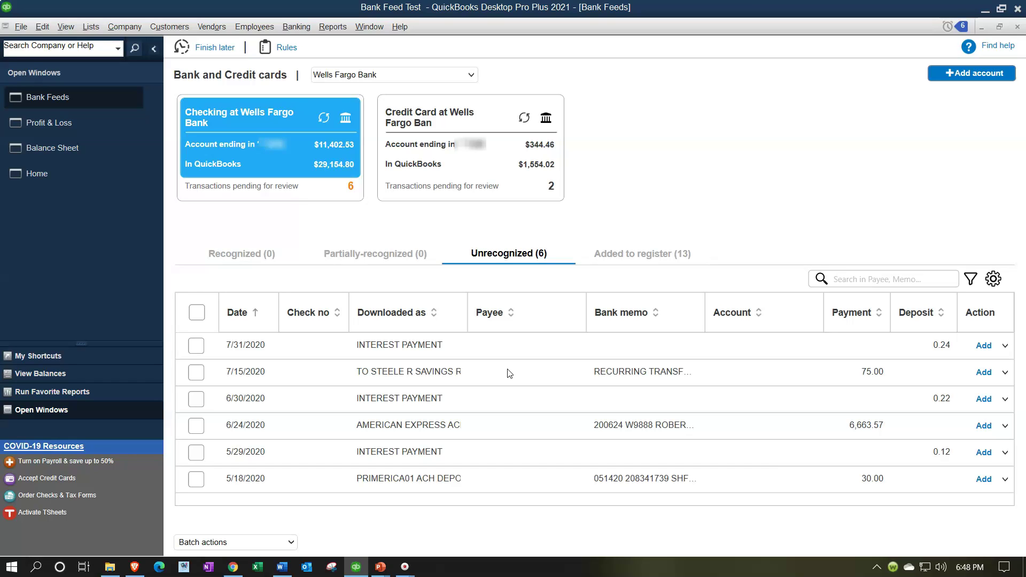
pyautogui.click(509, 347)
pyautogui.click(509, 347)
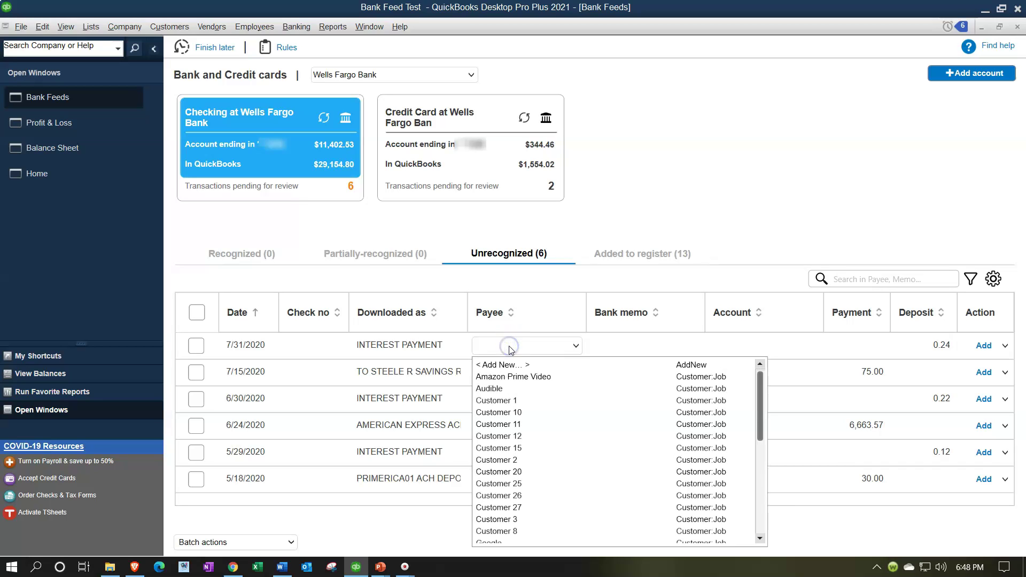
pyautogui.click(509, 346)
pyautogui.write('Wells Far')
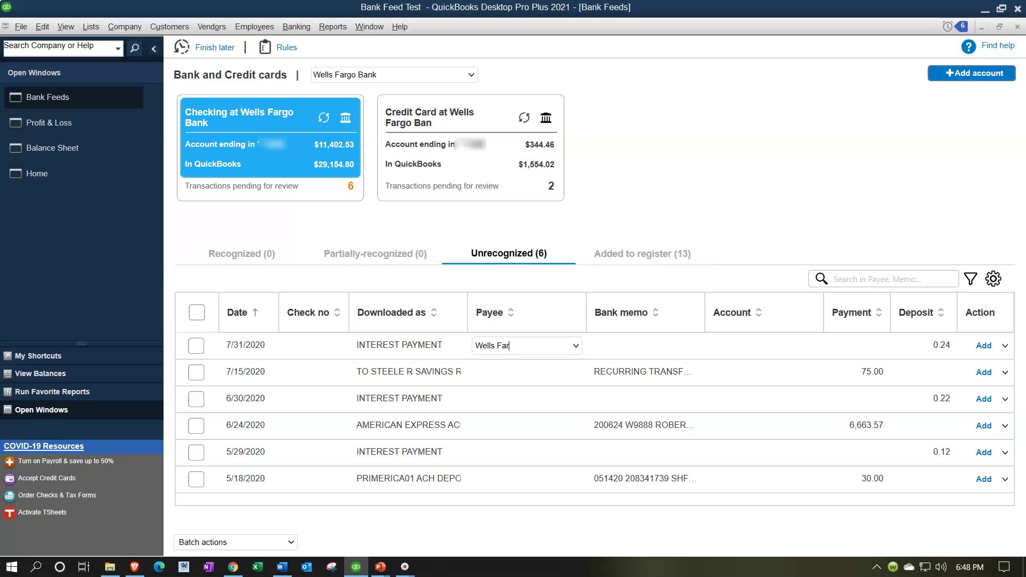
pyautogui.write('go')
pyautogui.press('Tab')
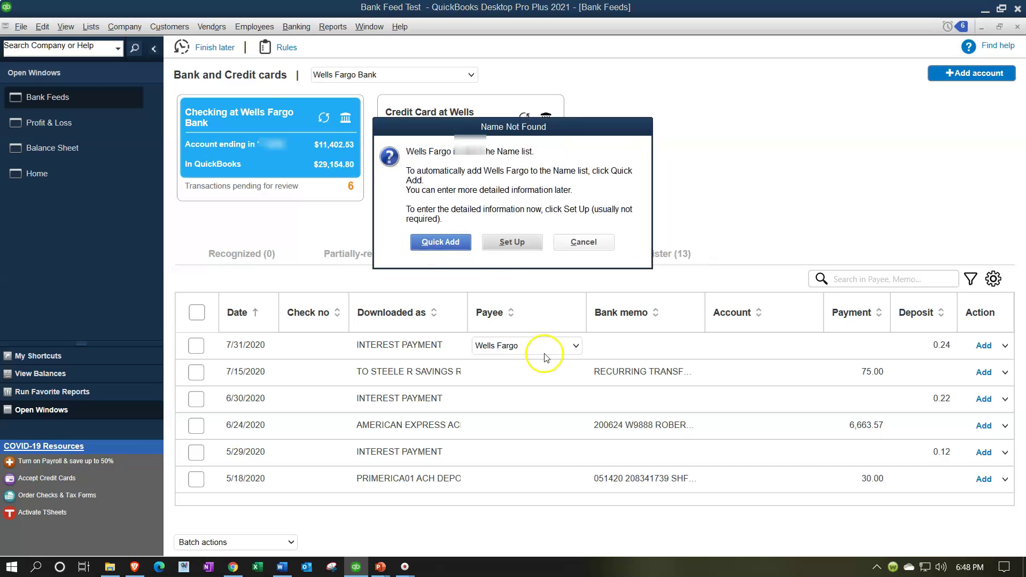
pyautogui.click(452, 243)
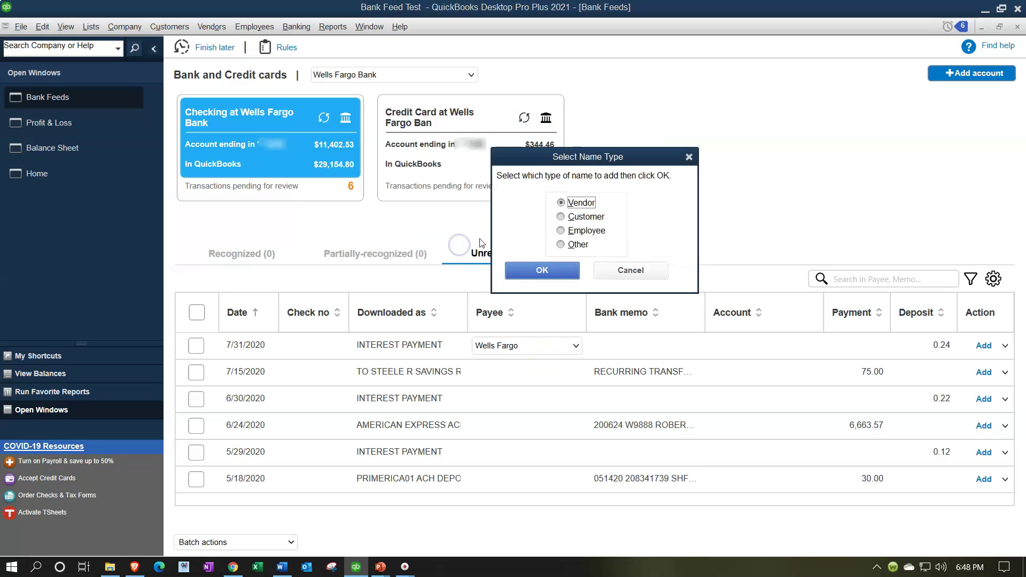
pyautogui.click(560, 244)
pyautogui.click(542, 270)
# - Create an Other Income account named Interest Income and assign it to the 7/31/2020 interest payment
pyautogui.click(635, 342)
pyautogui.click(737, 346)
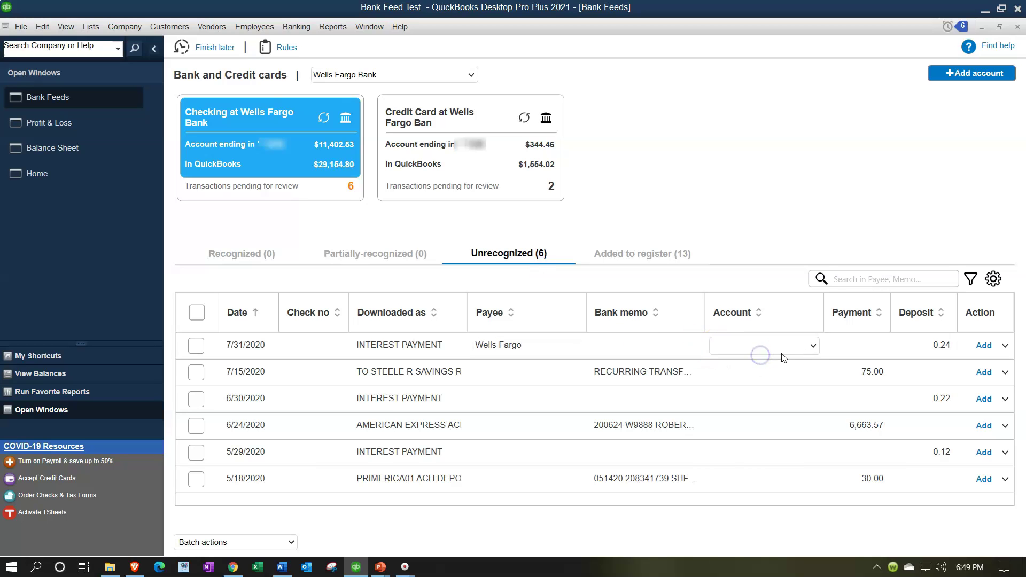
pyautogui.click(813, 348)
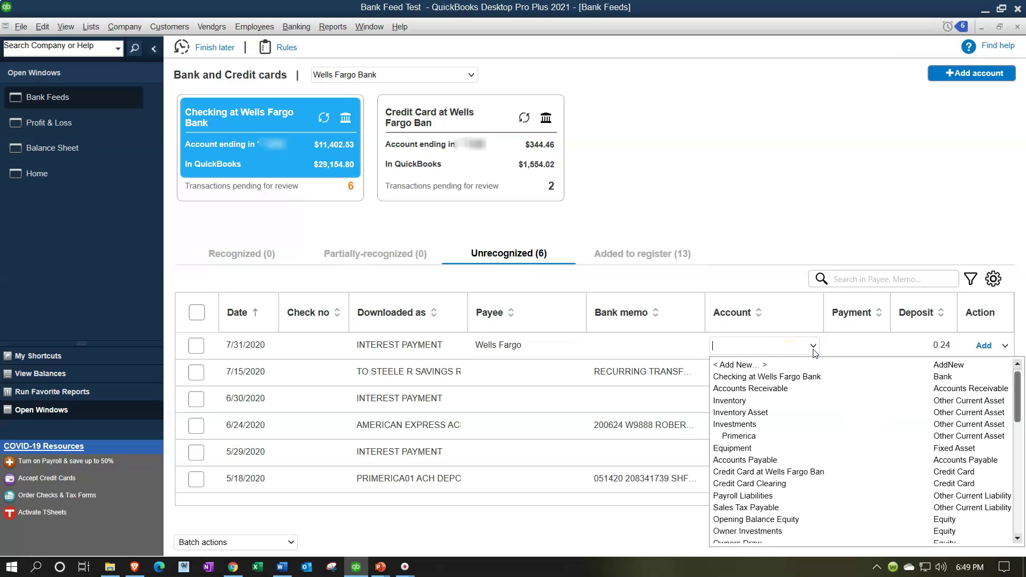
pyautogui.click(783, 368)
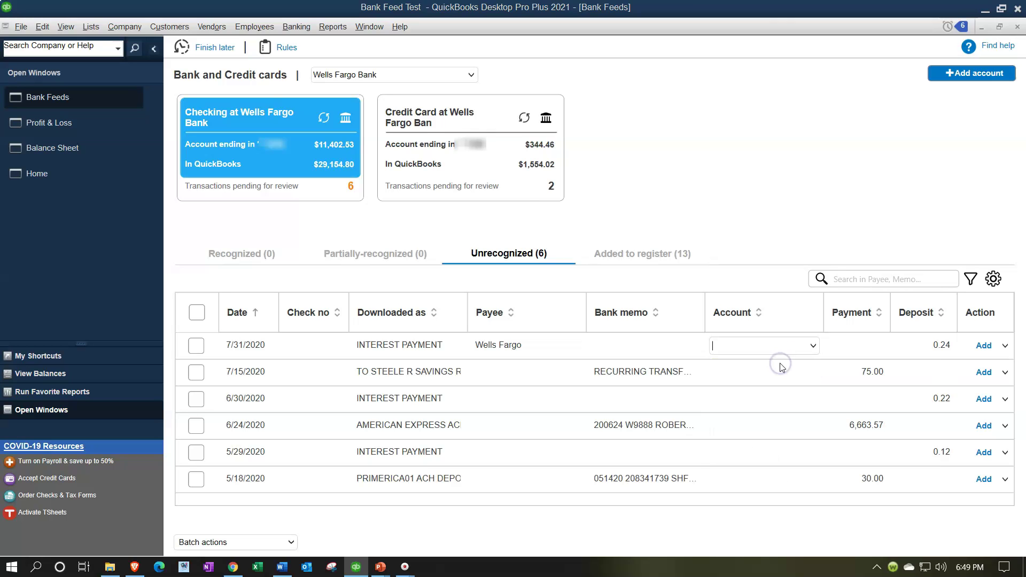
pyautogui.moveTo(613, 124); pyautogui.dragTo(648, 162)
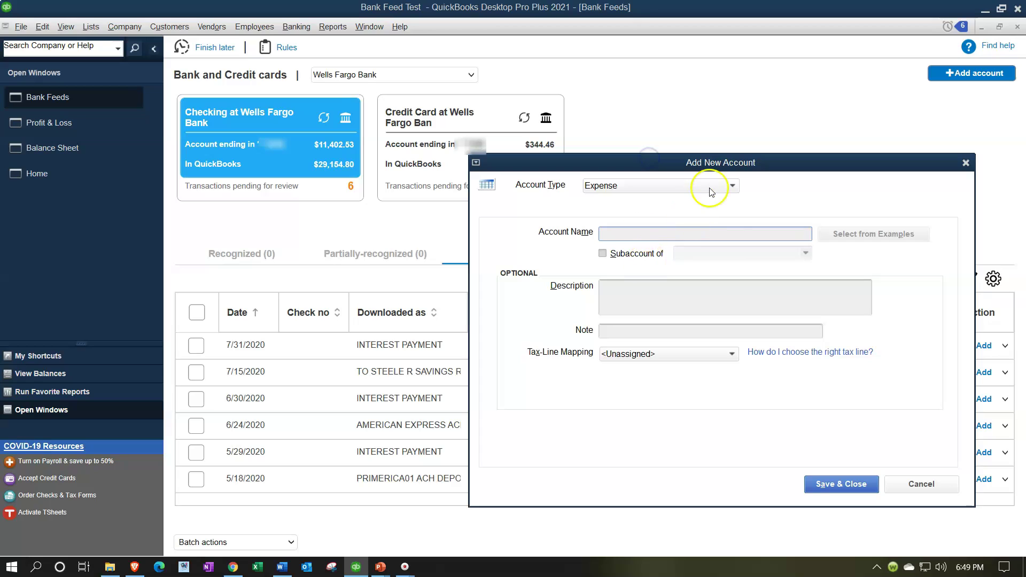
pyautogui.click(730, 182)
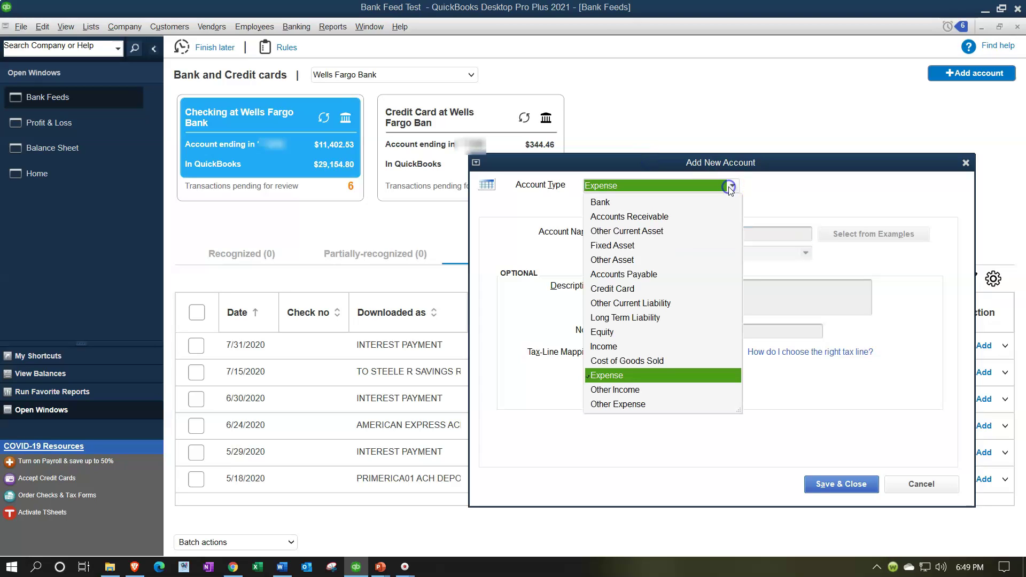
pyautogui.click(641, 390)
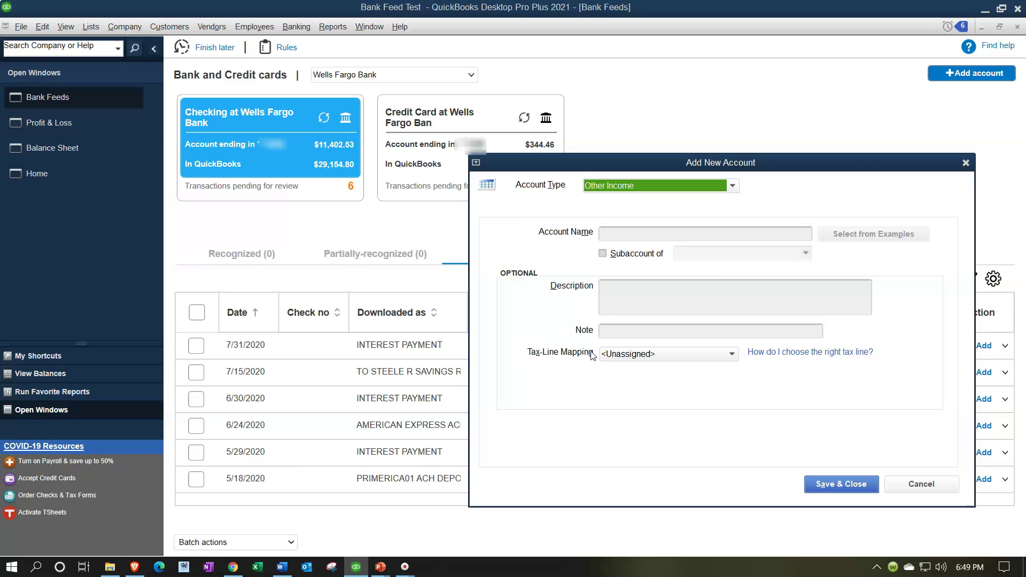
pyautogui.click(641, 232)
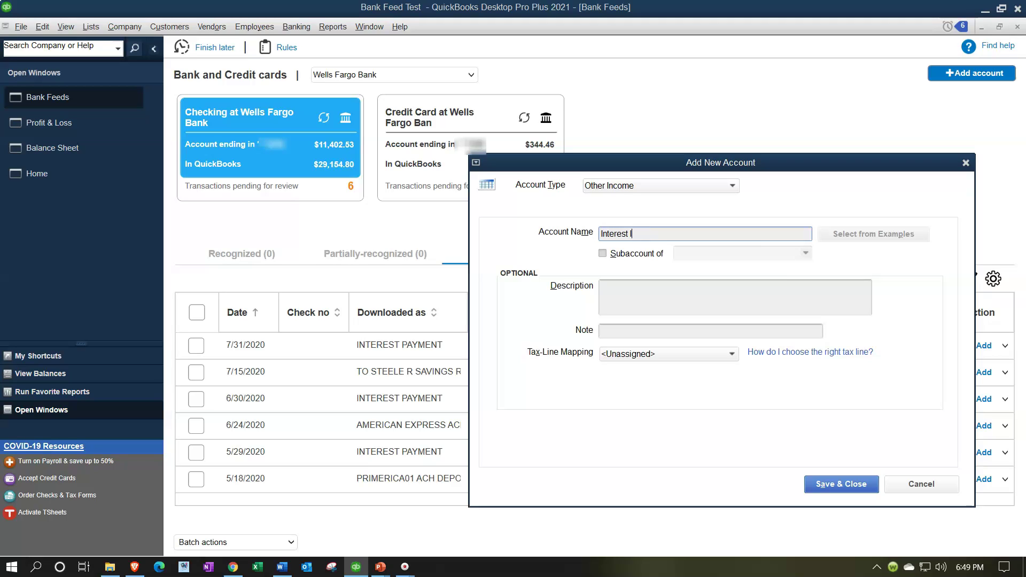
pyautogui.press('Tab')
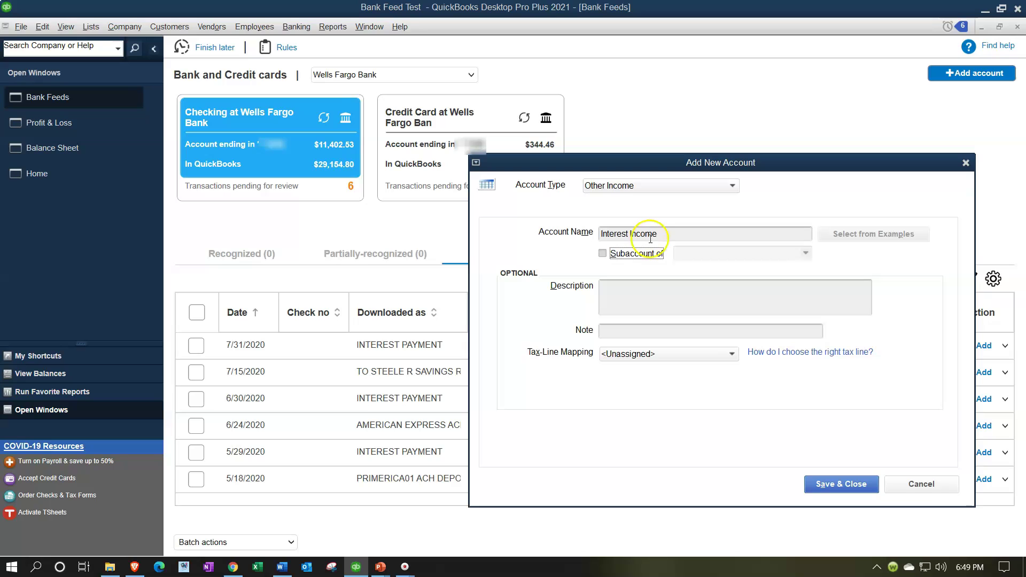
pyautogui.click(819, 482)
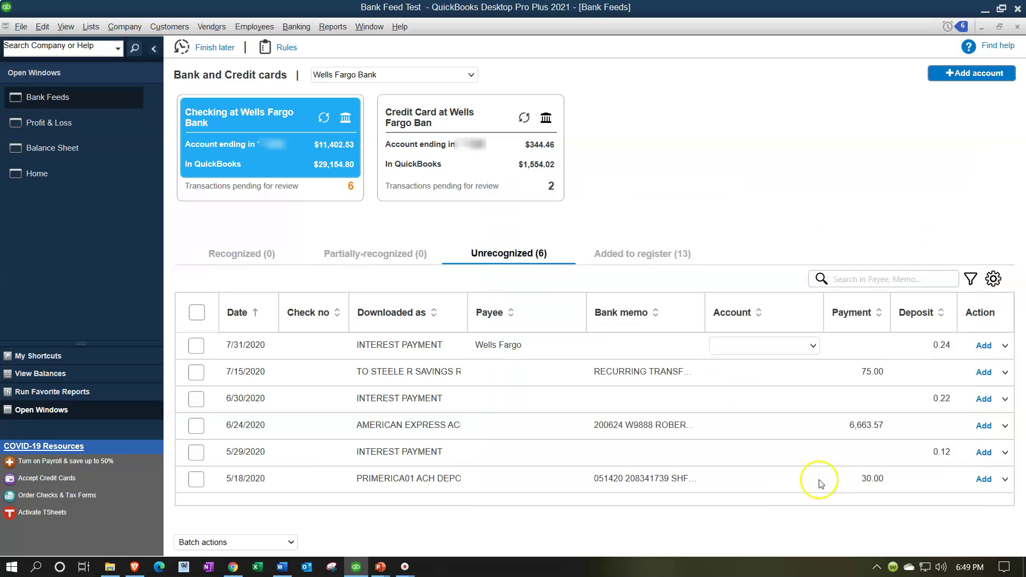
# - From the 7/31/2020 interest payment's additional details, start a new rule and name it Interest Payment
pyautogui.click(1009, 346)
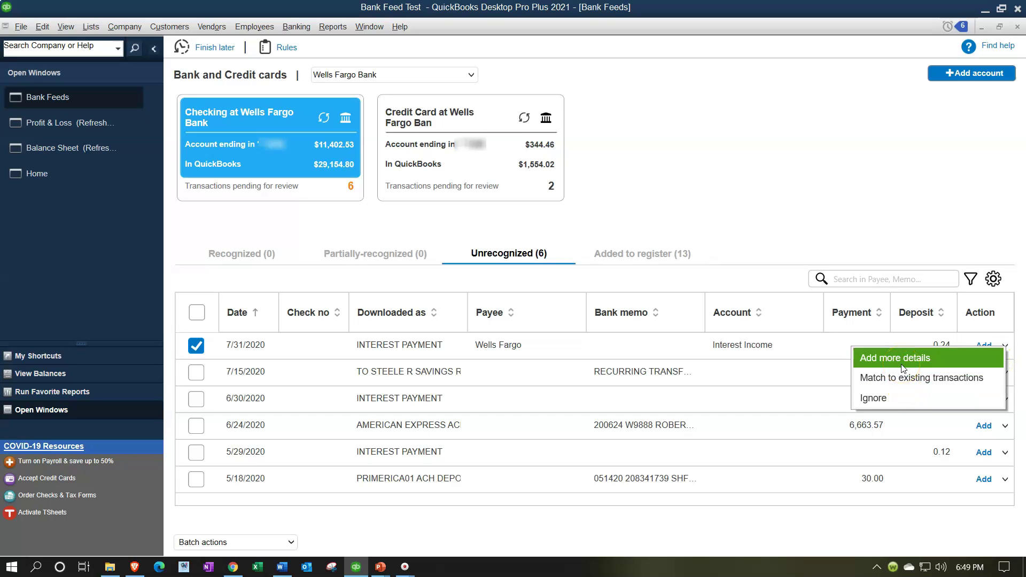
pyautogui.click(904, 369)
pyautogui.moveTo(521, 40); pyautogui.dragTo(853, 99)
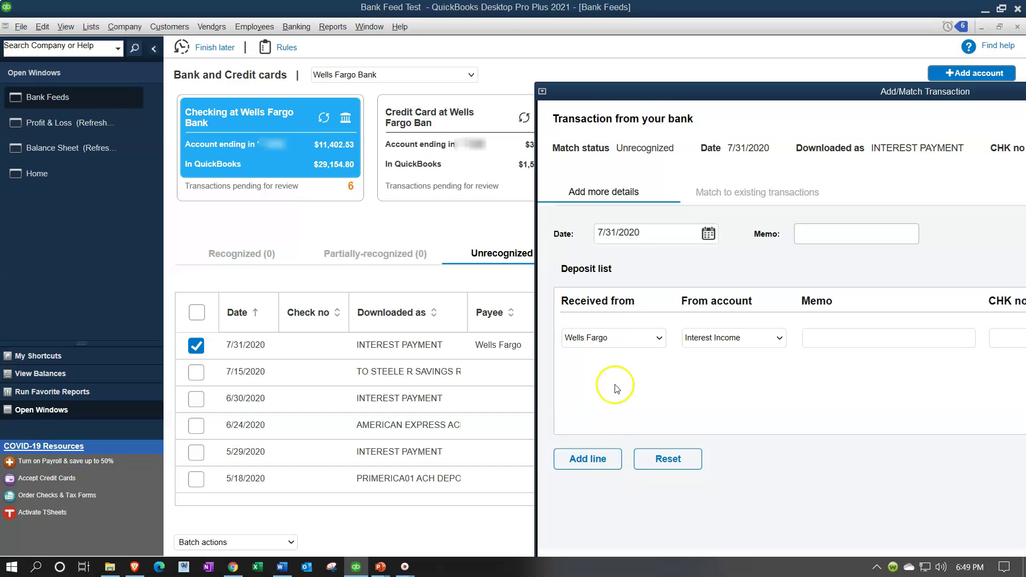
pyautogui.moveTo(620, 97); pyautogui.dragTo(624, 28)
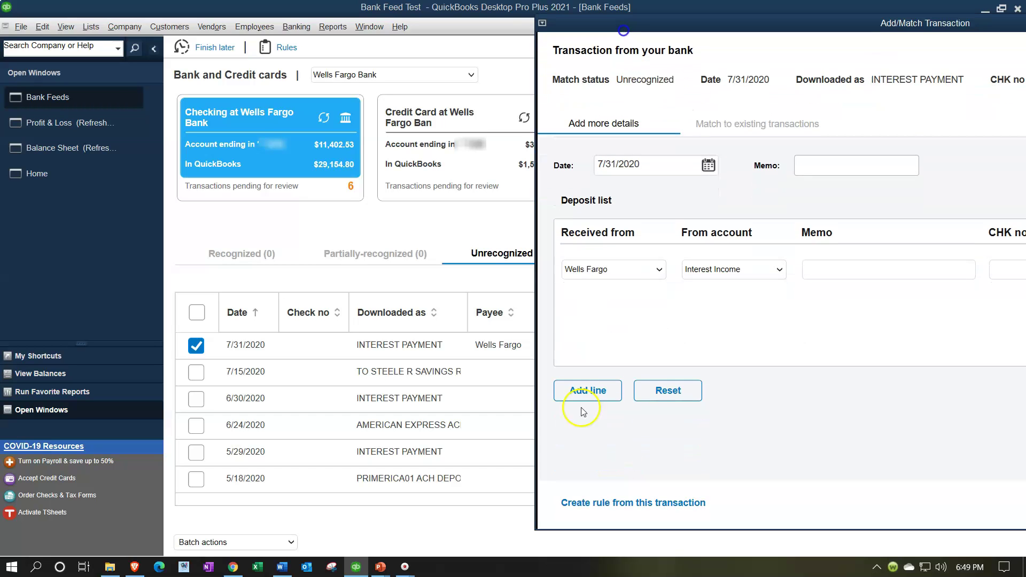
pyautogui.click(576, 502)
pyautogui.moveTo(490, 38); pyautogui.dragTo(744, 61)
pyautogui.click(675, 100)
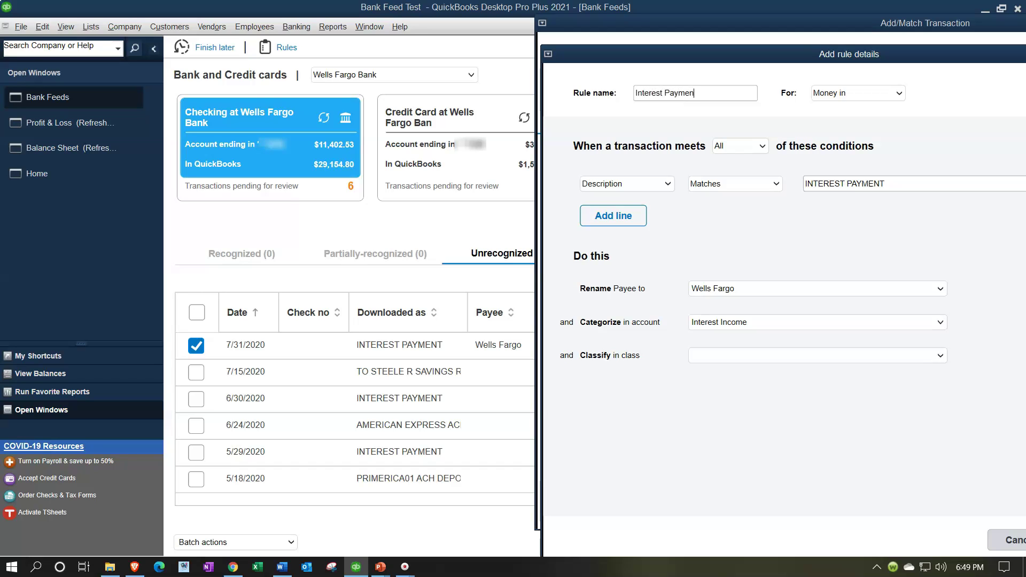
pyautogui.press('Tab')
pyautogui.press('Tab')
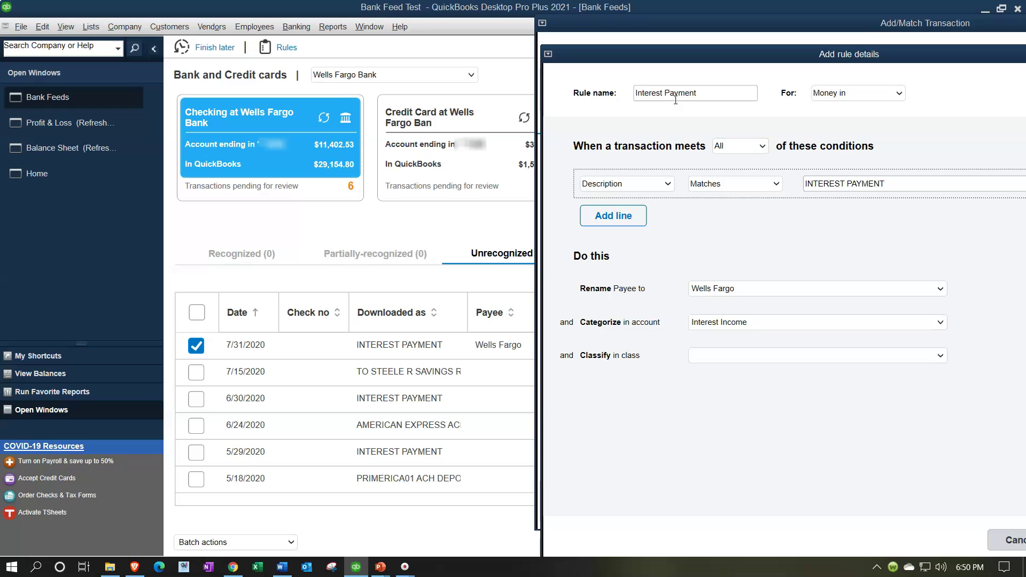
# - Save the rule with its description condition set to Contains, and add the 7/31/2020 interest deposit to the register
pyautogui.moveTo(725, 52); pyautogui.dragTo(666, 55)
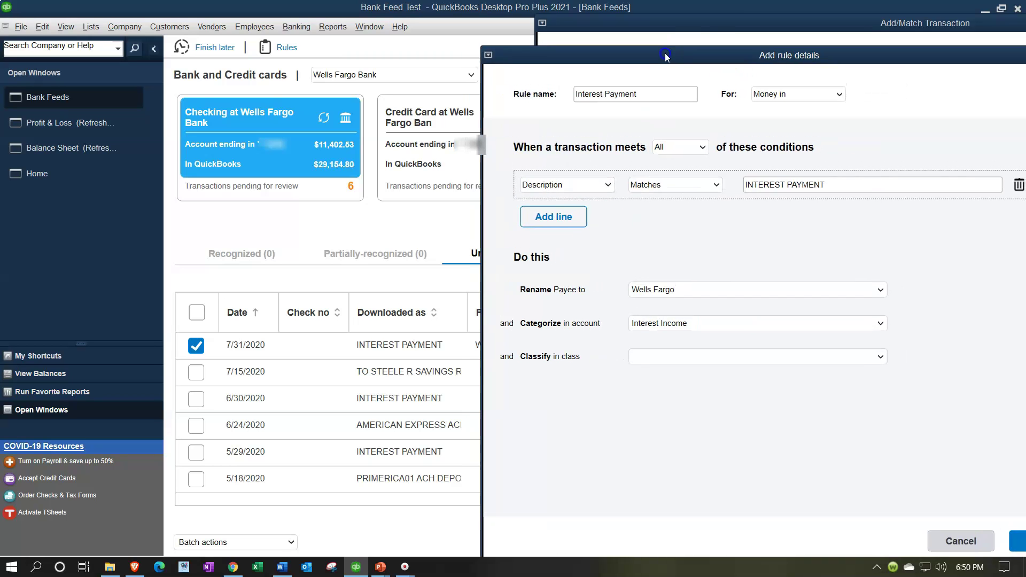
pyautogui.click(607, 186)
pyautogui.click(606, 185)
pyautogui.click(665, 180)
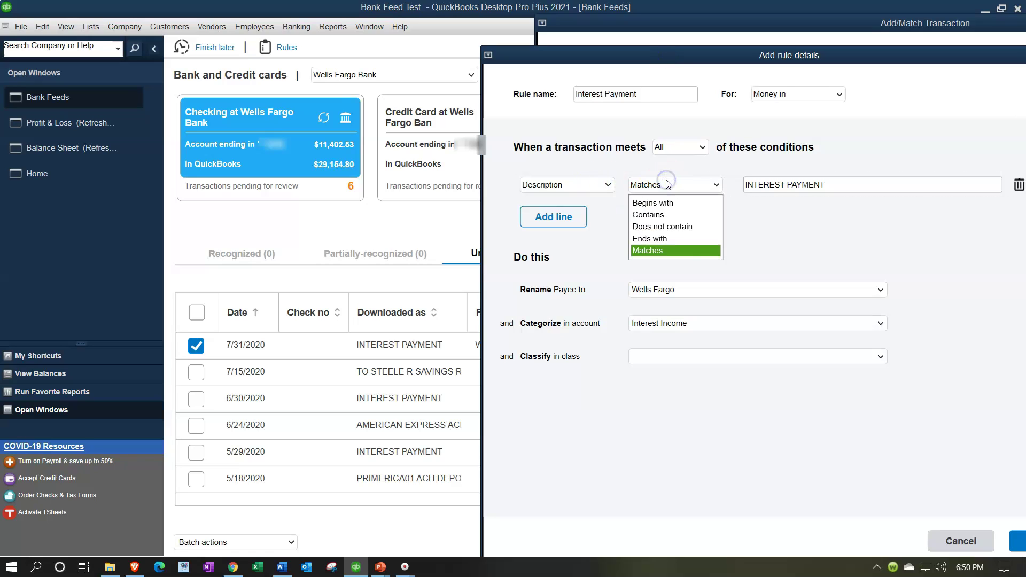
pyautogui.click(658, 215)
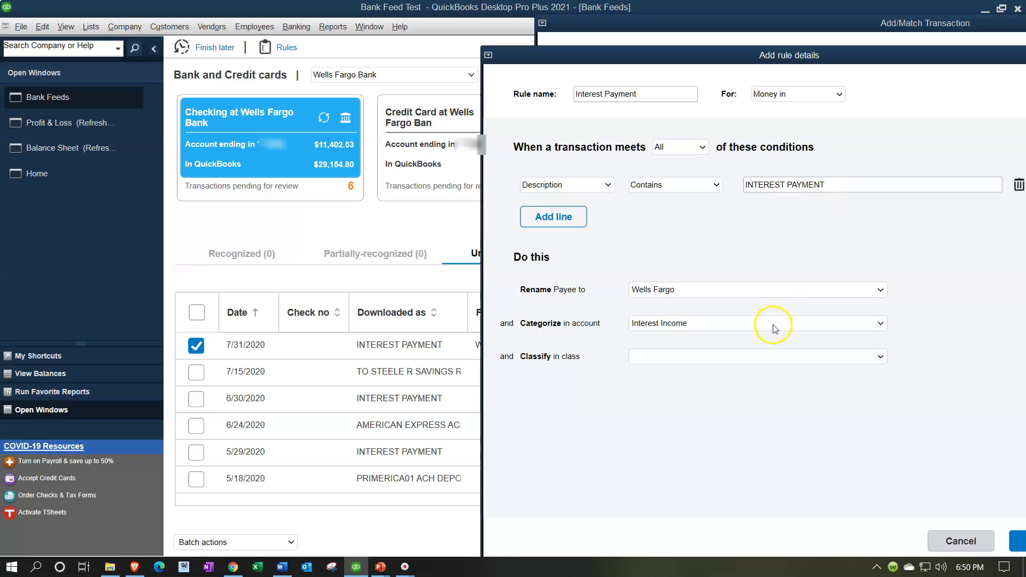
pyautogui.moveTo(773, 55); pyautogui.dragTo(699, 28)
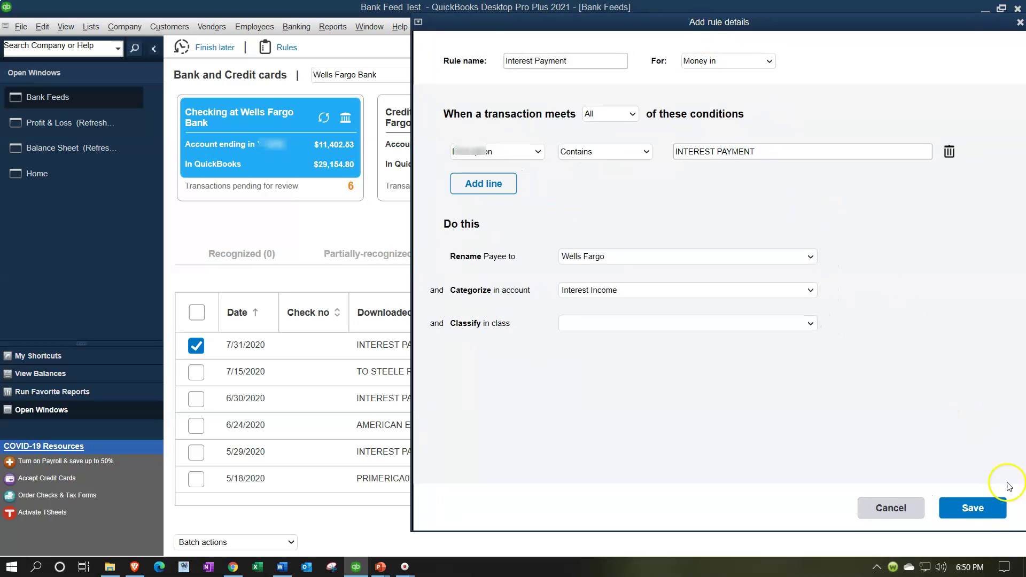
pyautogui.click(1001, 513)
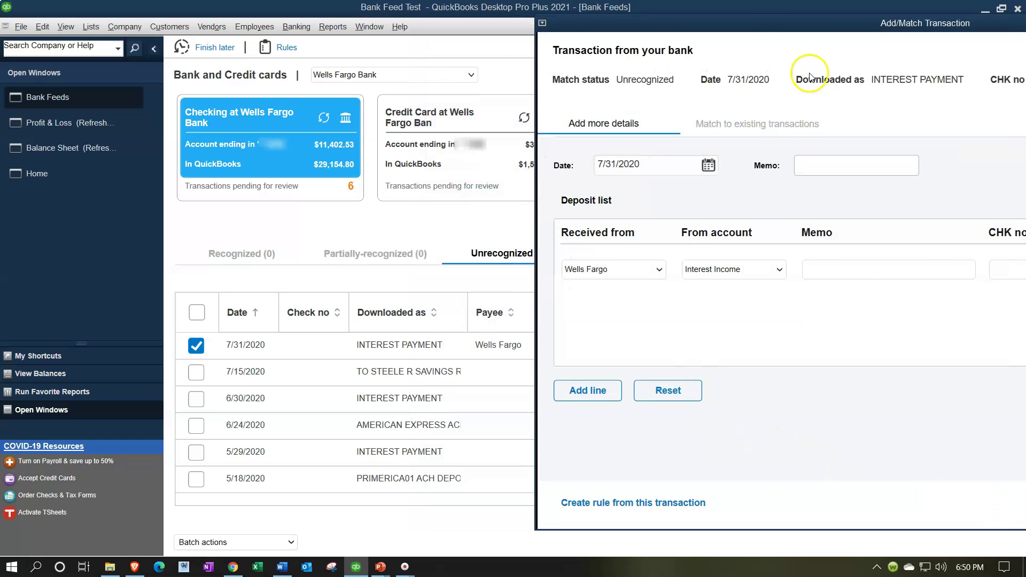
pyautogui.moveTo(768, 21); pyautogui.dragTo(501, 51)
pyautogui.click(950, 534)
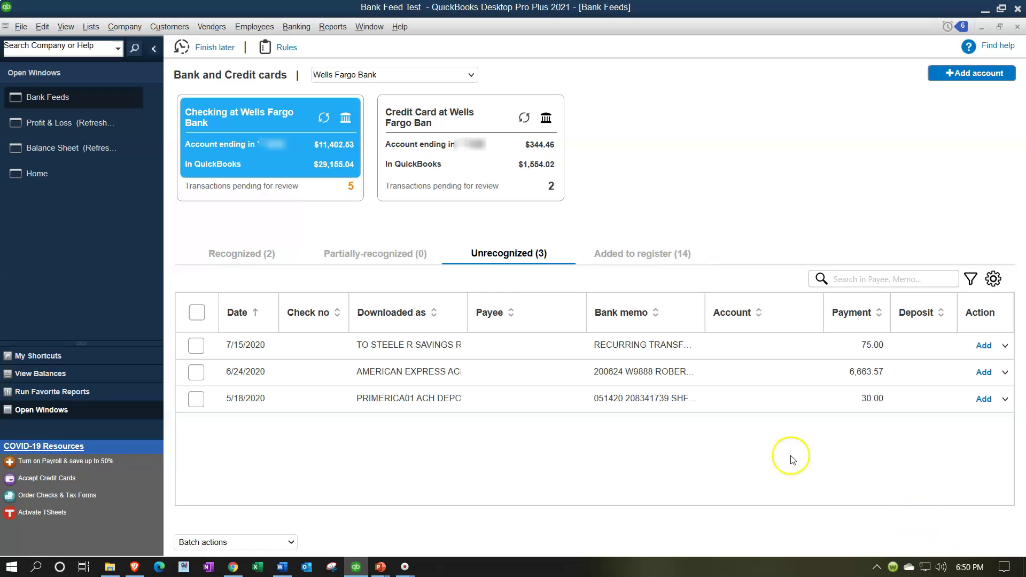
# - Batch add the recognized 6/30/2020 and 5/29/2020 Wells Fargo interest payments to the register, accepting their past dates
pyautogui.click(270, 260)
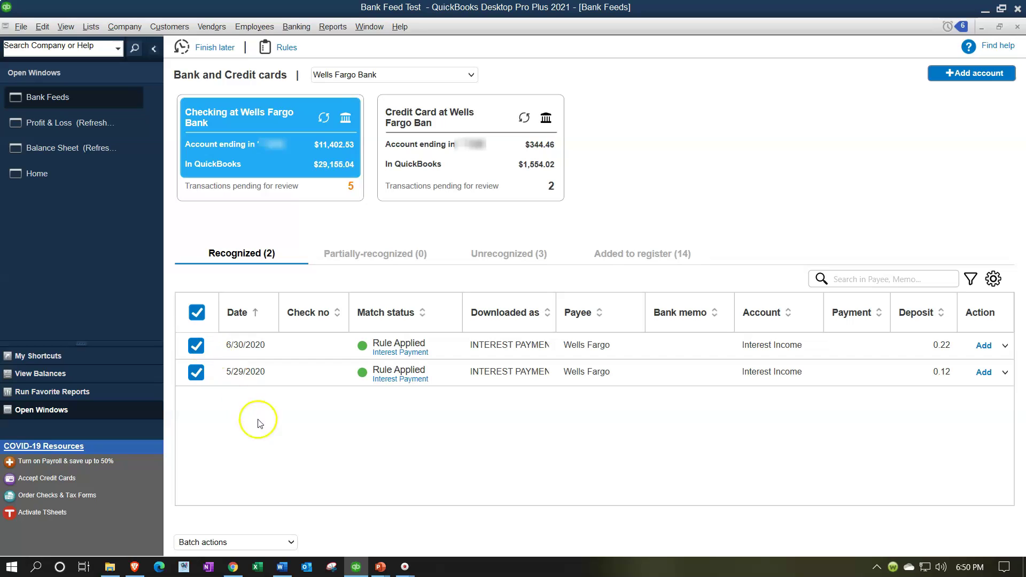
pyautogui.click(291, 543)
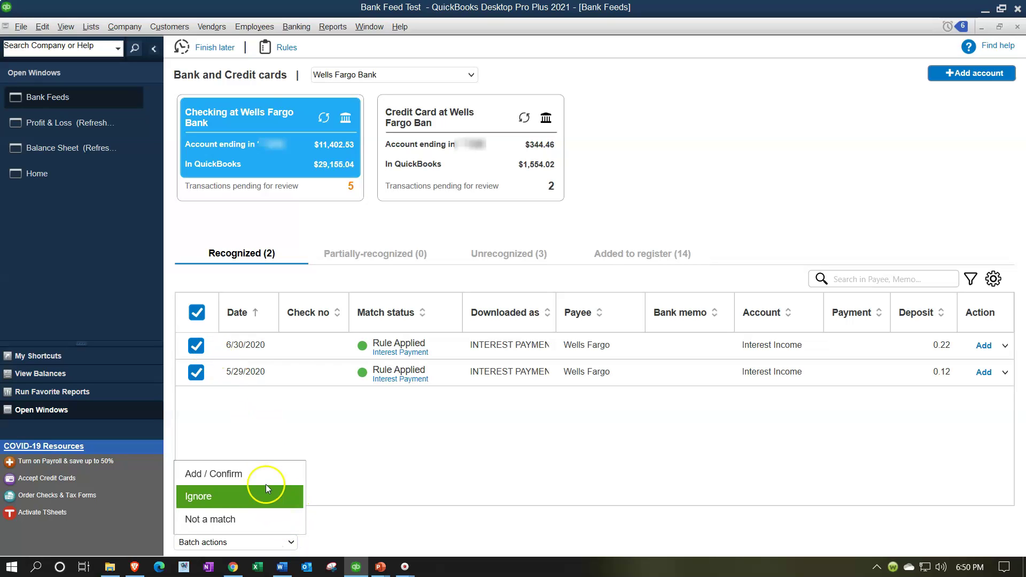
pyautogui.click(264, 474)
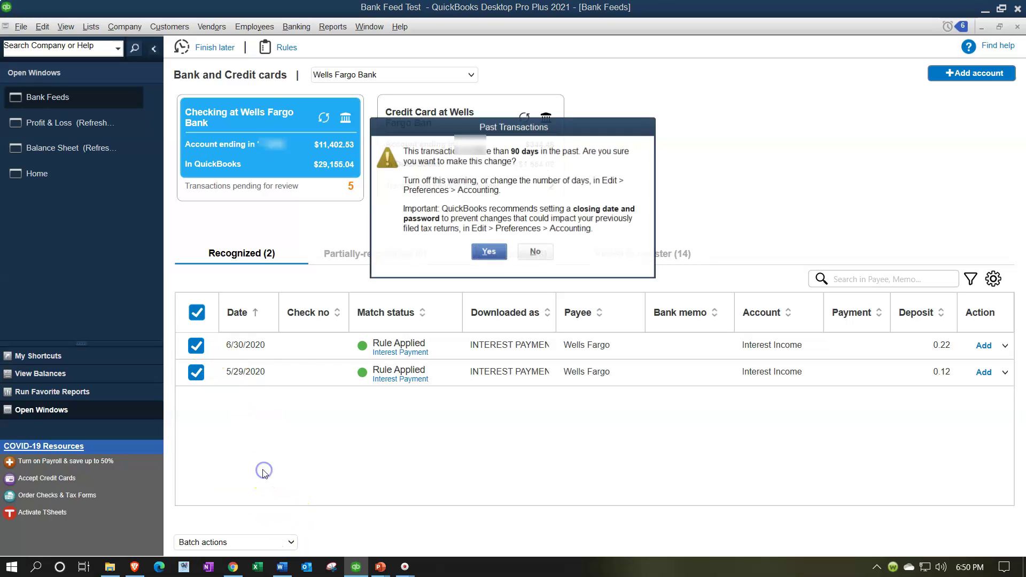
pyautogui.click(488, 250)
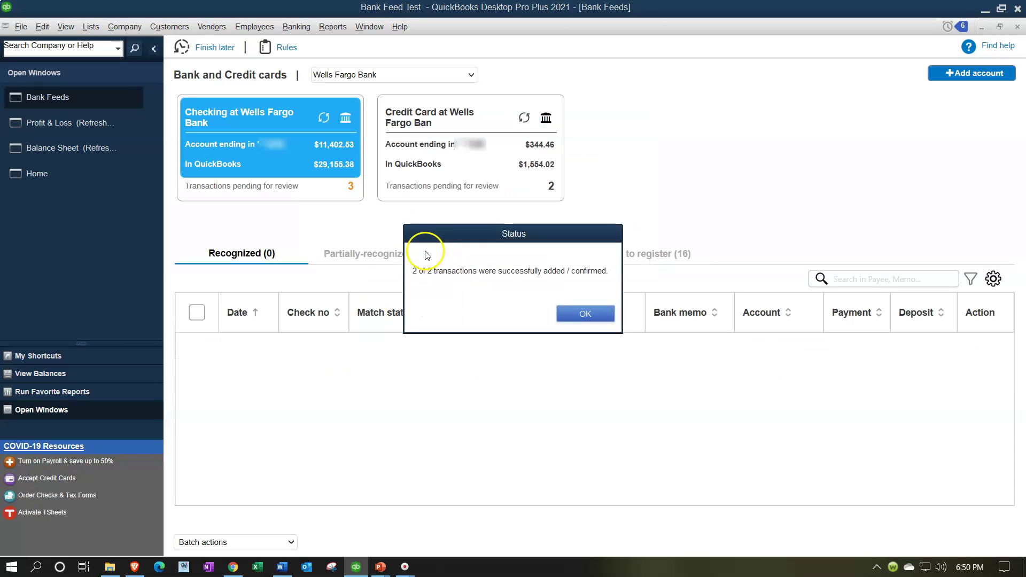
pyautogui.click(564, 312)
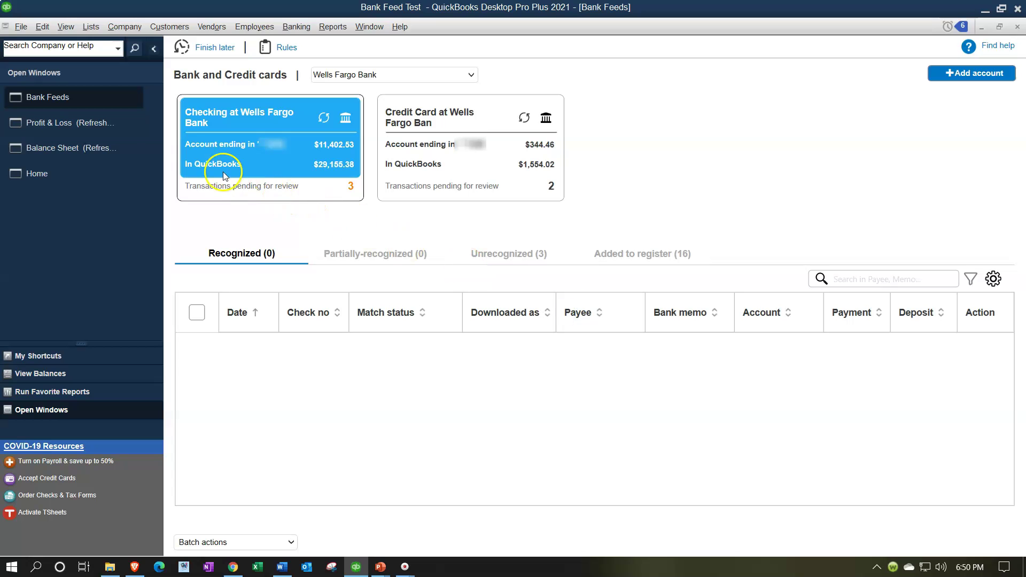
# - Refresh the Profit & Loss, examine Interest Income under Other Income and the rest of the report, and return to Bank Feeds
pyautogui.click(90, 130)
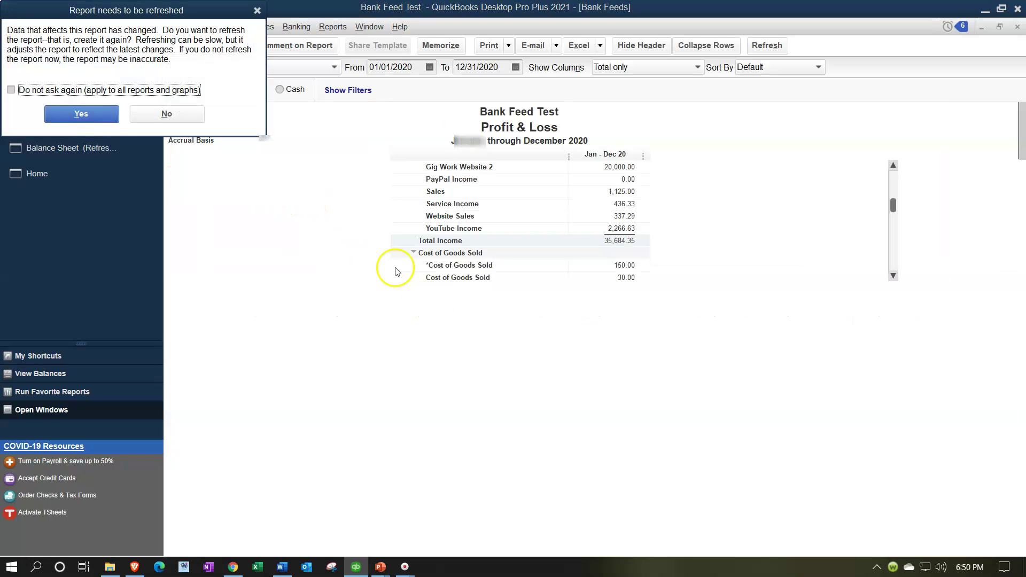
pyautogui.click(81, 114)
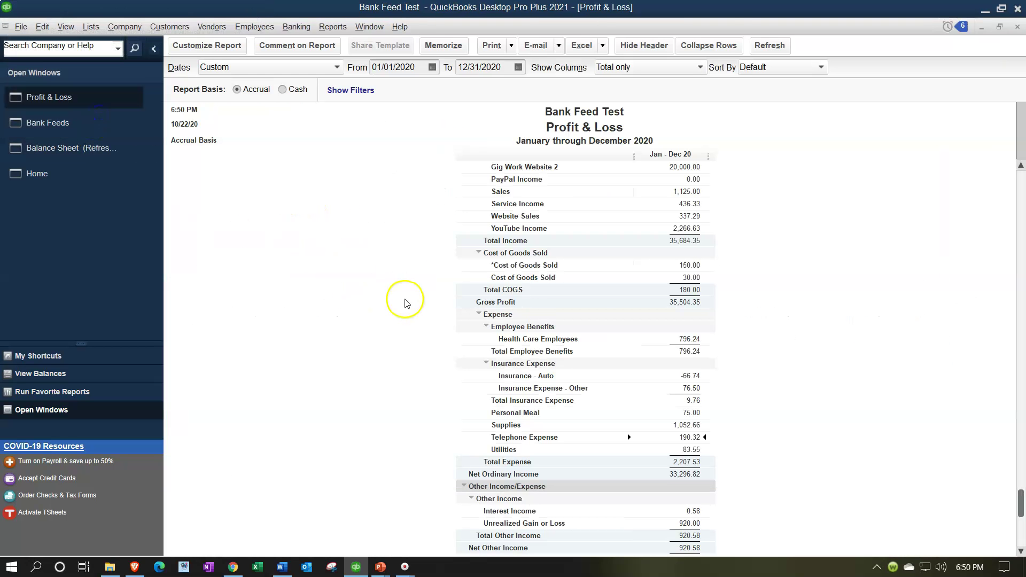
pyautogui.scroll(-1, 402, 299)
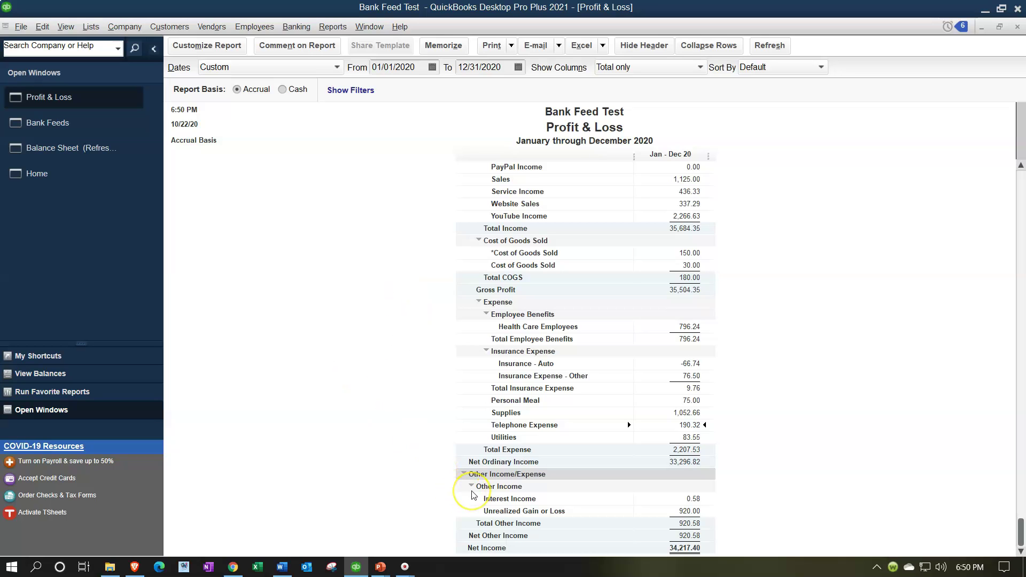
pyautogui.scroll(4, 398, 448)
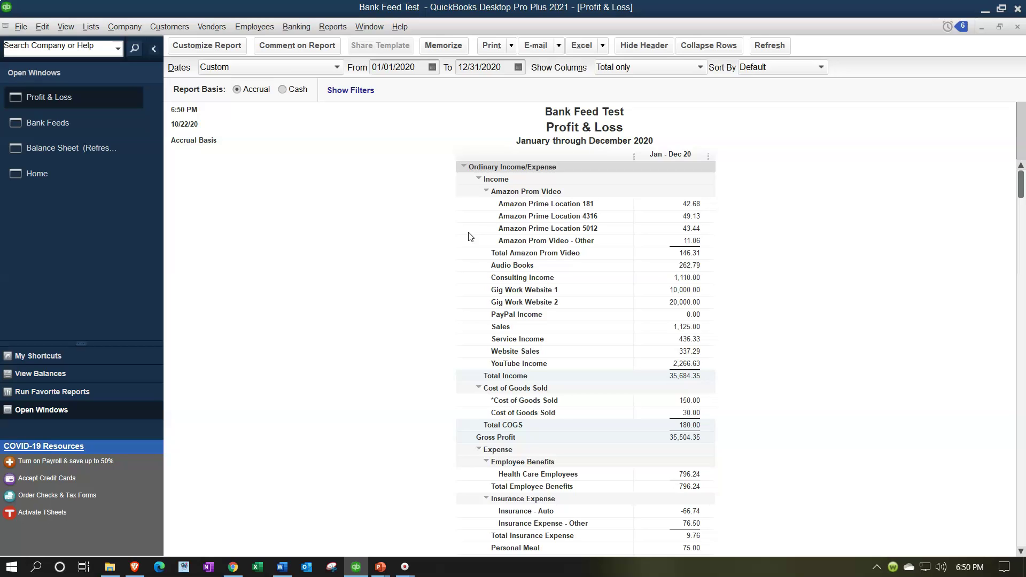
pyautogui.scroll(-4, 457, 269)
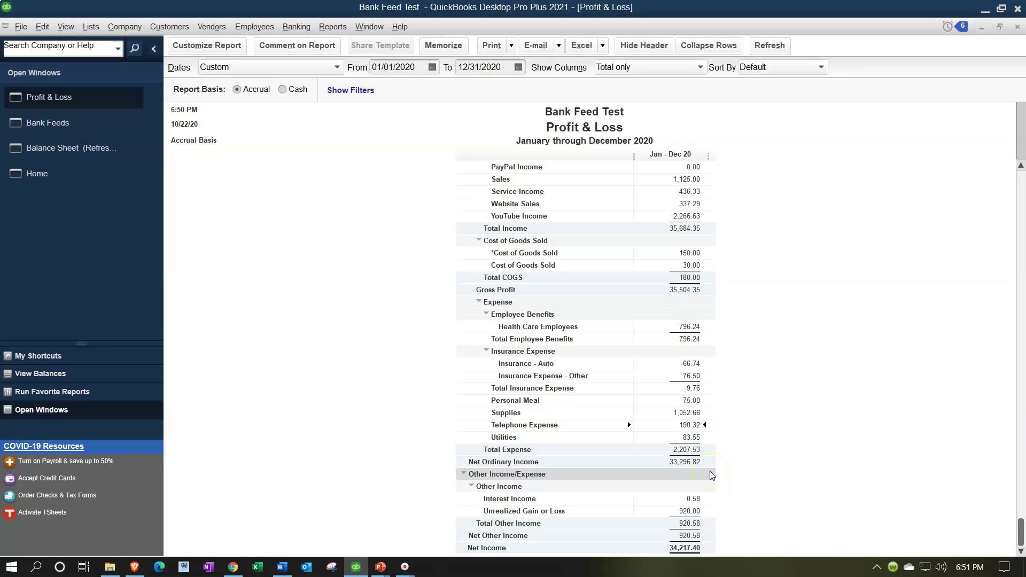
pyautogui.click(79, 129)
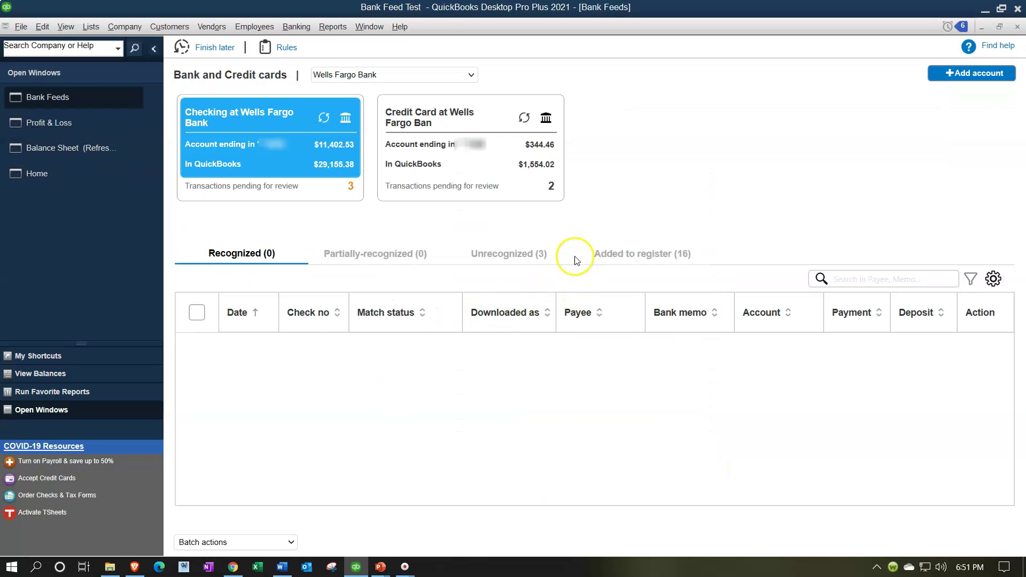
# - Among the unrecognized checking transactions, assign payee Owner Name and account Owners Draw to the 7/15/2020 savings transfer
pyautogui.click(500, 255)
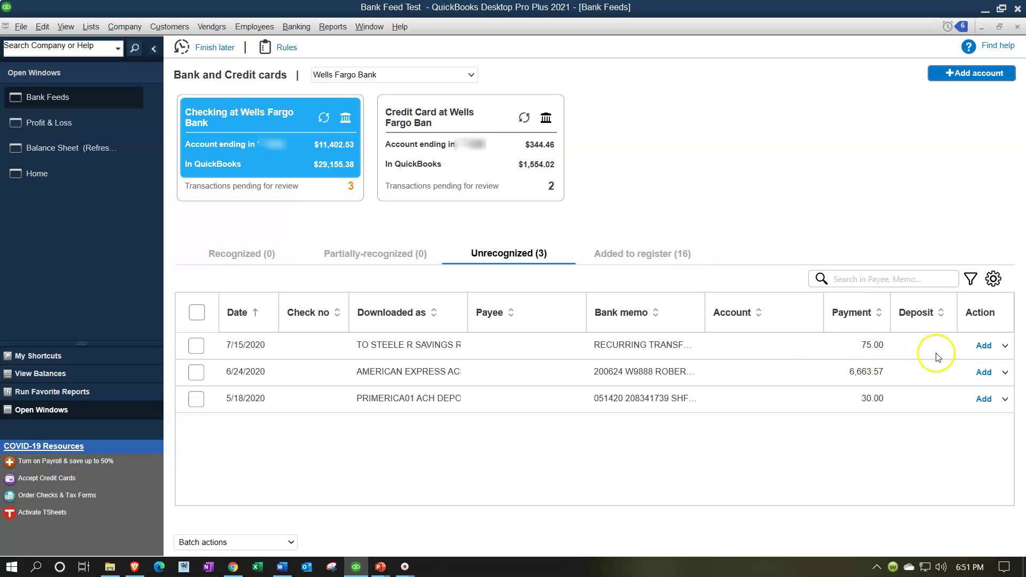
pyautogui.click(529, 347)
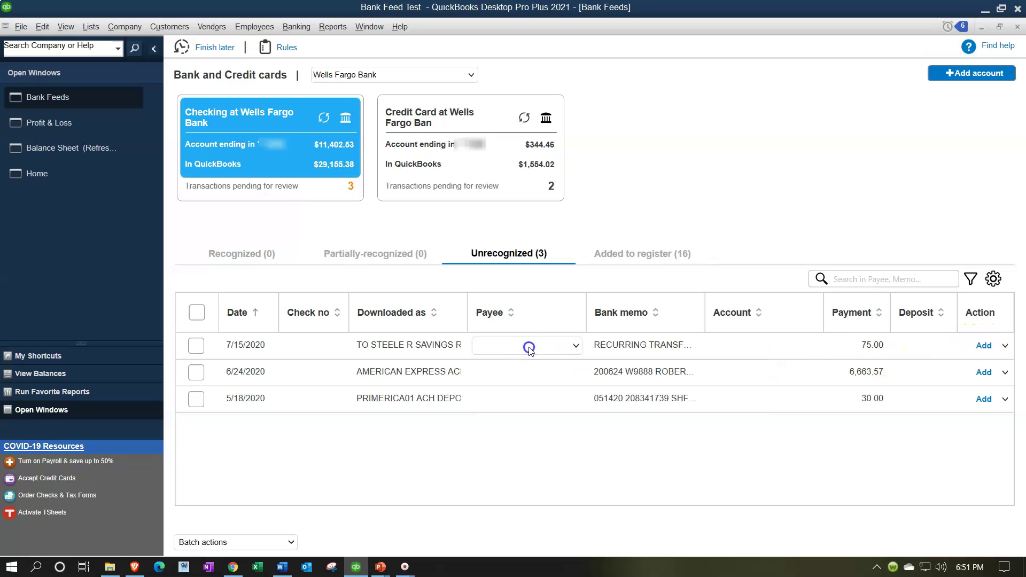
pyautogui.write('Ow')
pyautogui.press('Tab')
pyautogui.press('Tab')
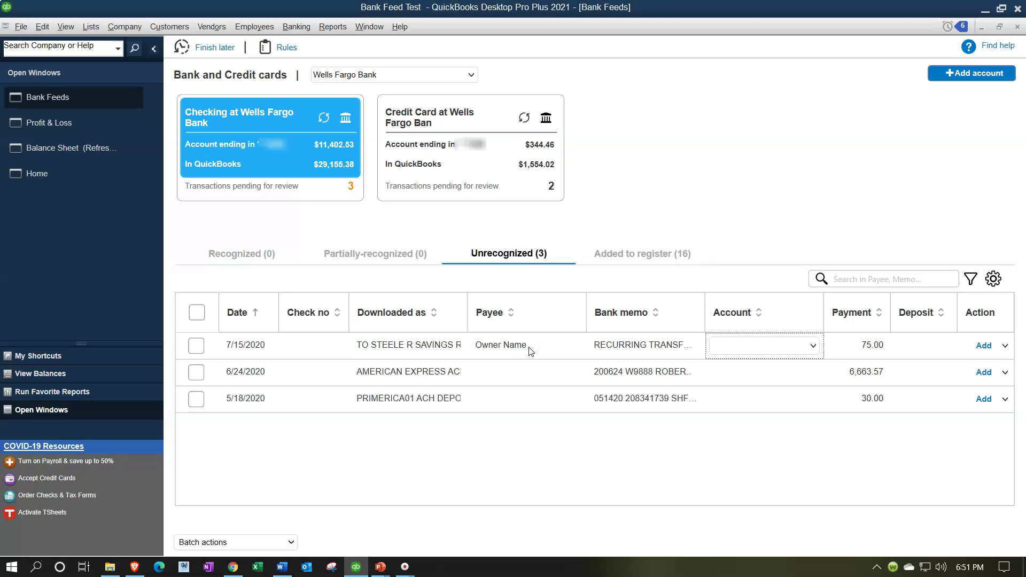
pyautogui.click(812, 347)
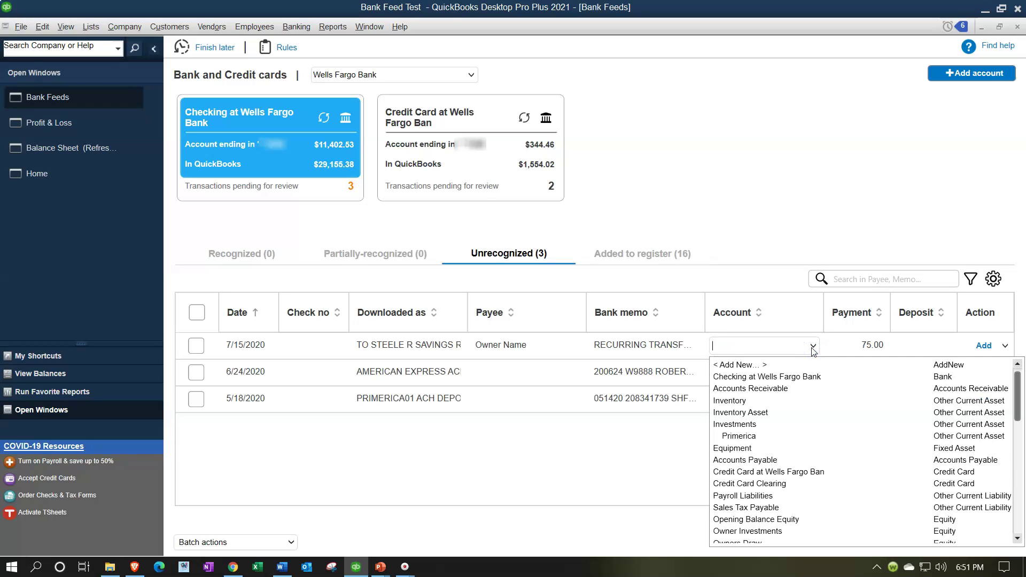
pyautogui.scroll(-3, 831, 395)
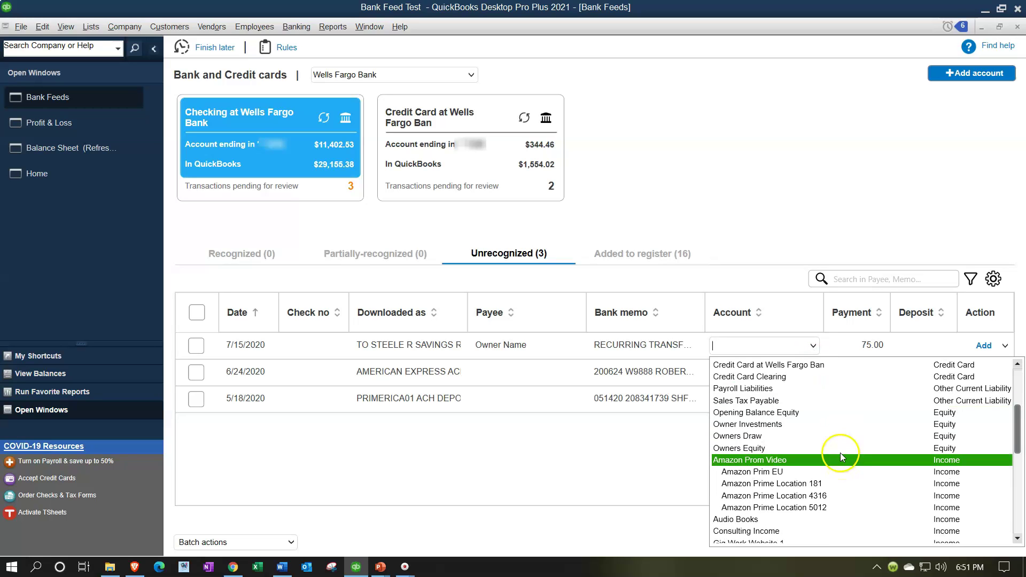
pyautogui.click(840, 438)
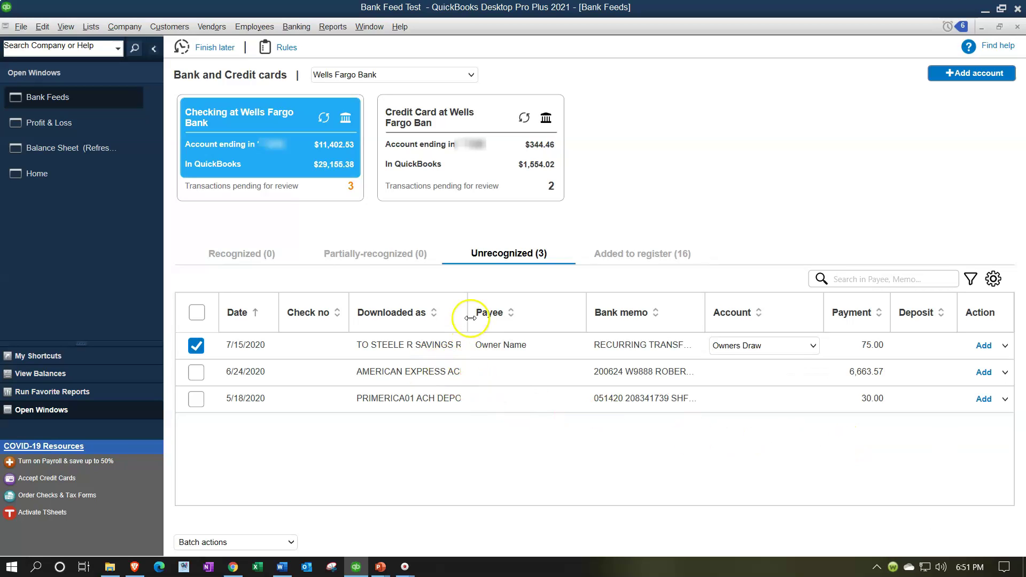
# - Widen the Downloaded as column, then start a rule from the 7/15/2020 transfer's additional details and name it Draw or Transfer
pyautogui.moveTo(470, 317); pyautogui.dragTo(515, 316)
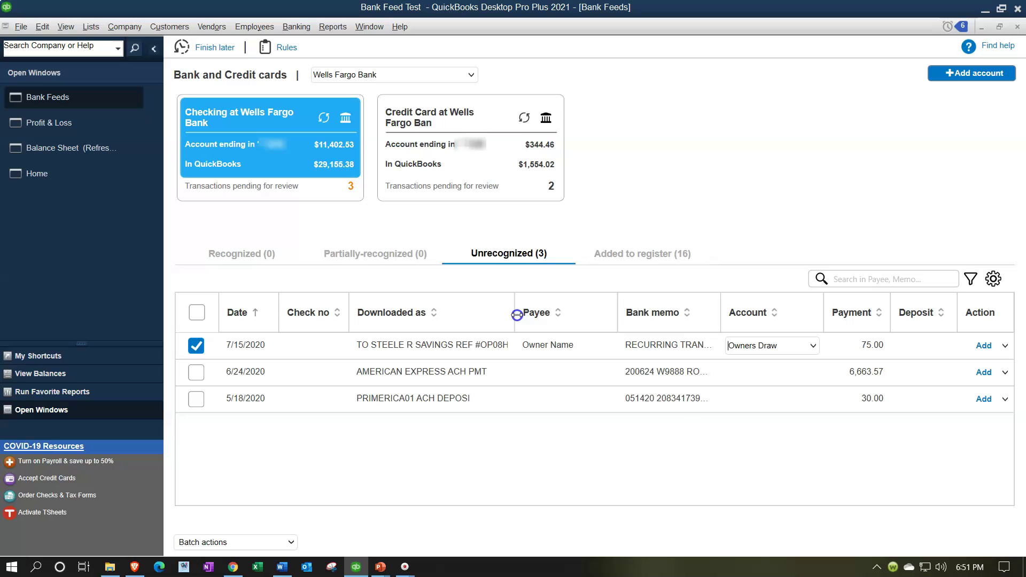
pyautogui.click(1006, 347)
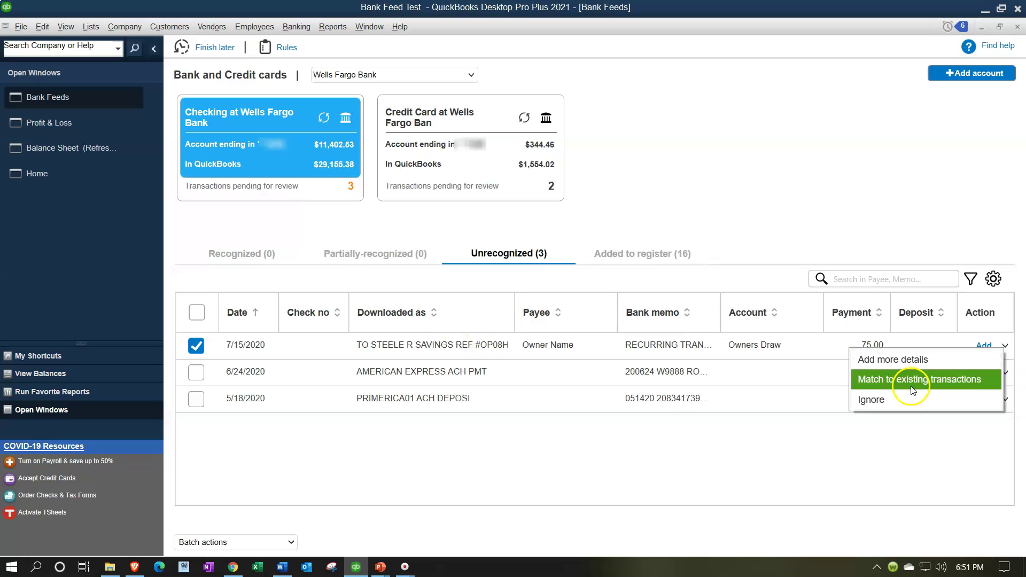
pyautogui.click(913, 362)
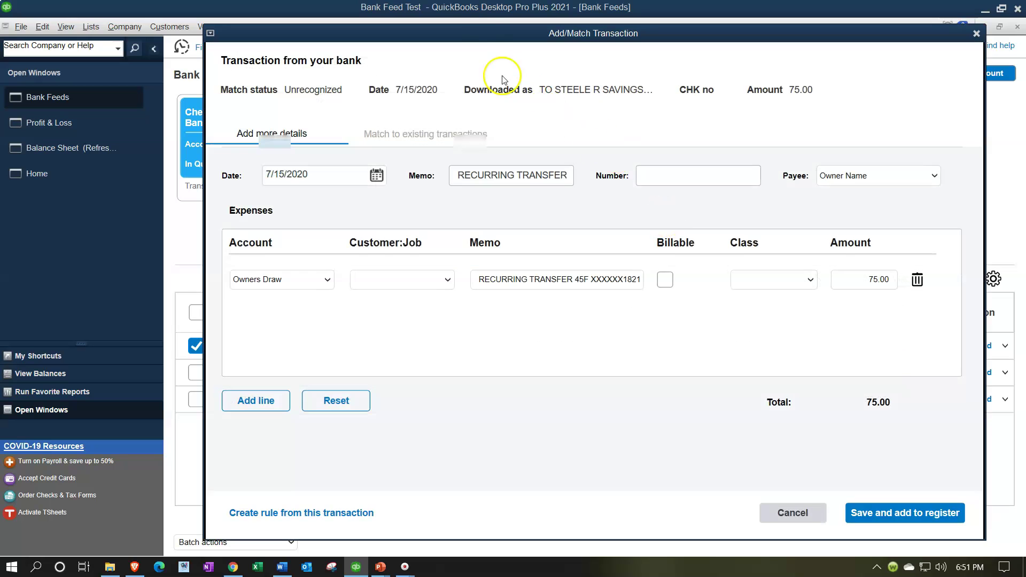
pyautogui.moveTo(475, 38); pyautogui.dragTo(800, 49)
pyautogui.click(635, 523)
pyautogui.moveTo(458, 39); pyautogui.dragTo(659, 49)
pyautogui.click(628, 81)
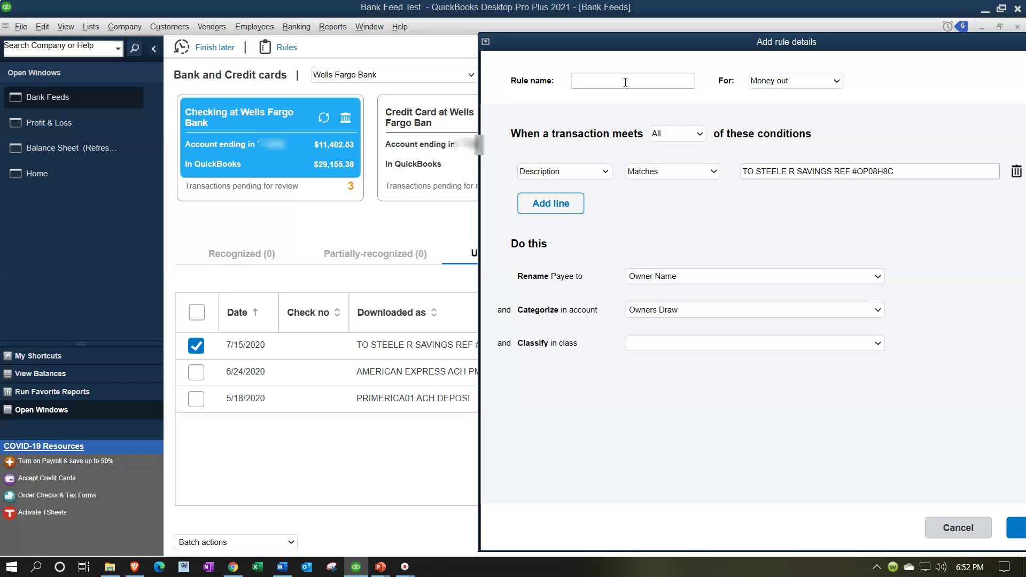
pyautogui.write('Draw por Transfer')
pyautogui.press('Tab')
pyautogui.press('Tab')
pyautogui.press('Tab')
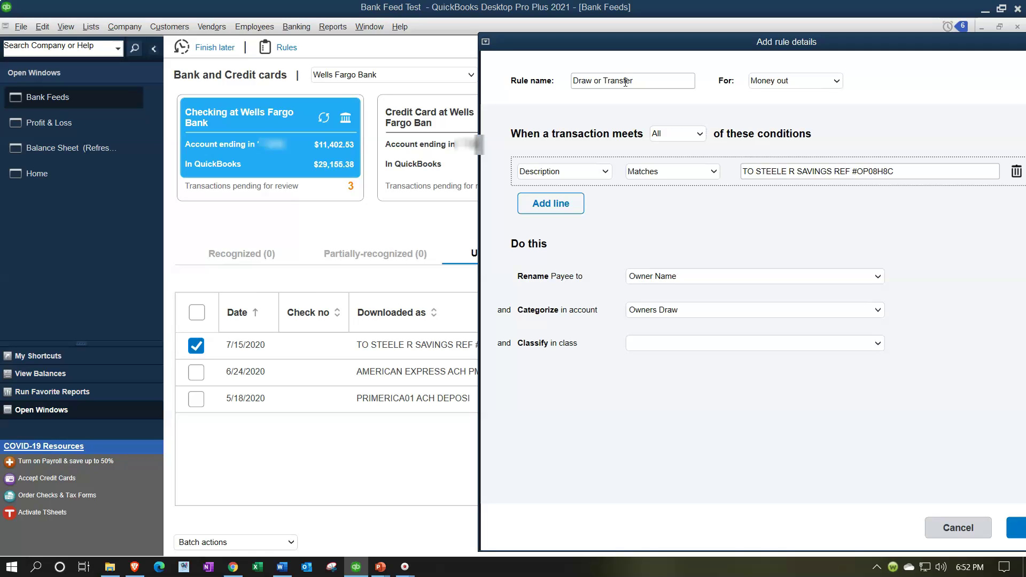
# - Set the rule's description condition to Contains, shorten its text so it ends at SAVING without the reference number, and save the rule
pyautogui.click(593, 171)
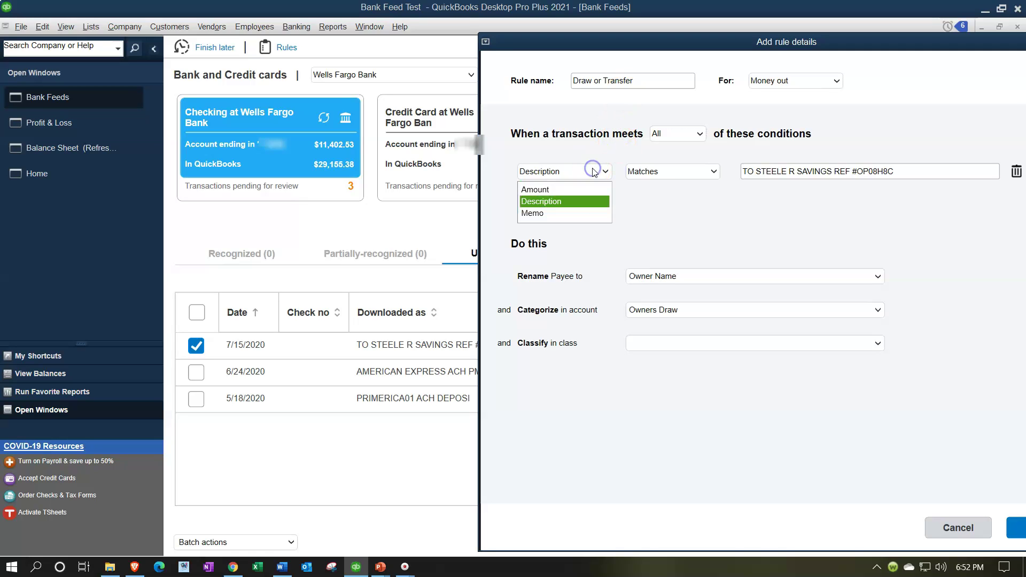
pyautogui.click(572, 202)
pyautogui.click(668, 172)
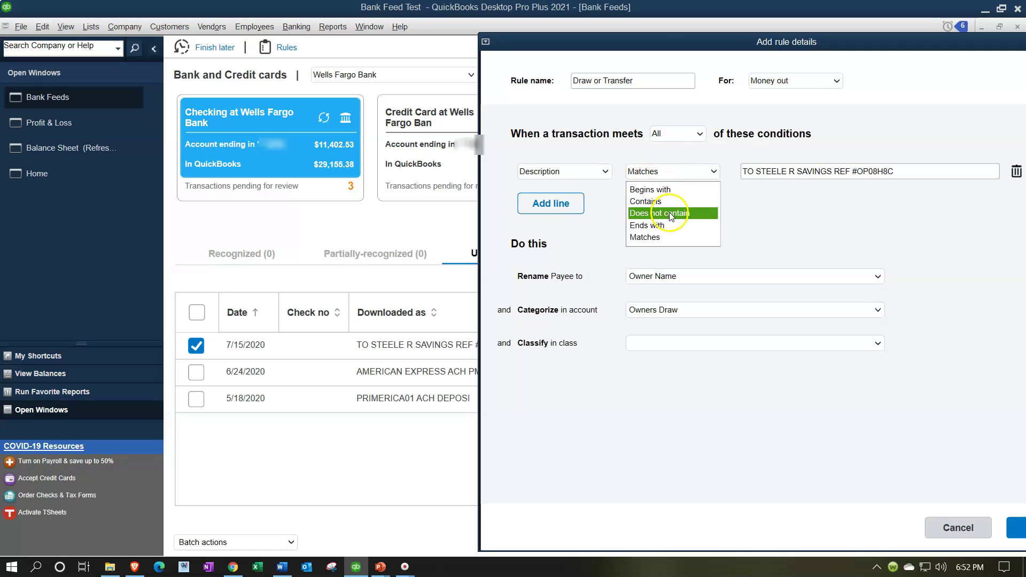
pyautogui.click(669, 201)
pyautogui.press('BackSpace')
pyautogui.press('BackSpace')
pyautogui.press('BackSpace')
pyautogui.press('BackSpace')
pyautogui.press('BackSpace')
pyautogui.press('BackSpace')
pyautogui.press('BackSpace')
pyautogui.press('BackSpace')
pyautogui.press('BackSpace')
pyautogui.press('BackSpace')
pyautogui.press('BackSpace')
pyautogui.press('BackSpace')
pyautogui.press('BackSpace')
pyautogui.press('BackSpace')
pyautogui.press('BackSpace')
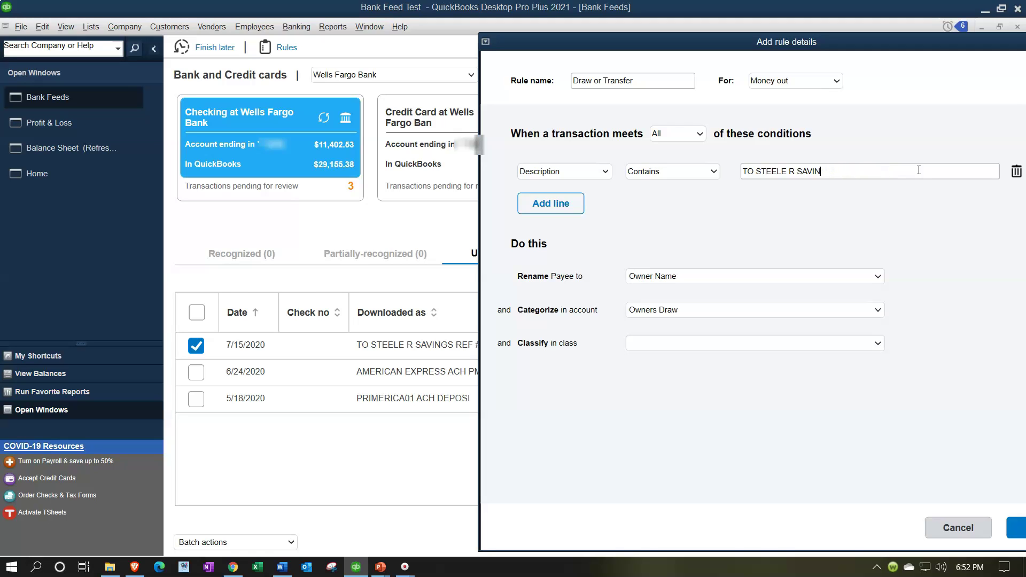
pyautogui.write('G')
pyautogui.moveTo(808, 43); pyautogui.dragTo(645, 45)
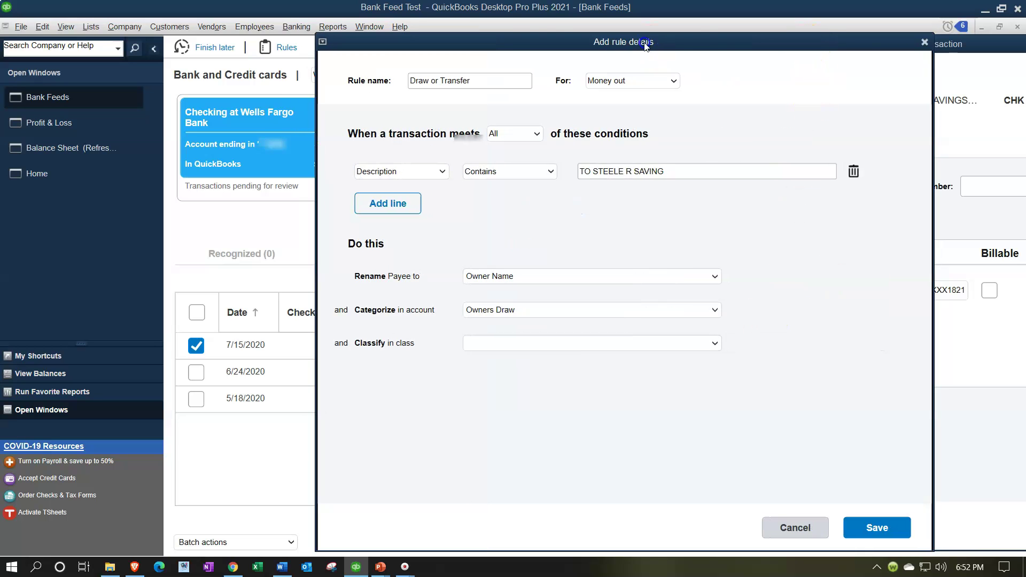
pyautogui.click(894, 529)
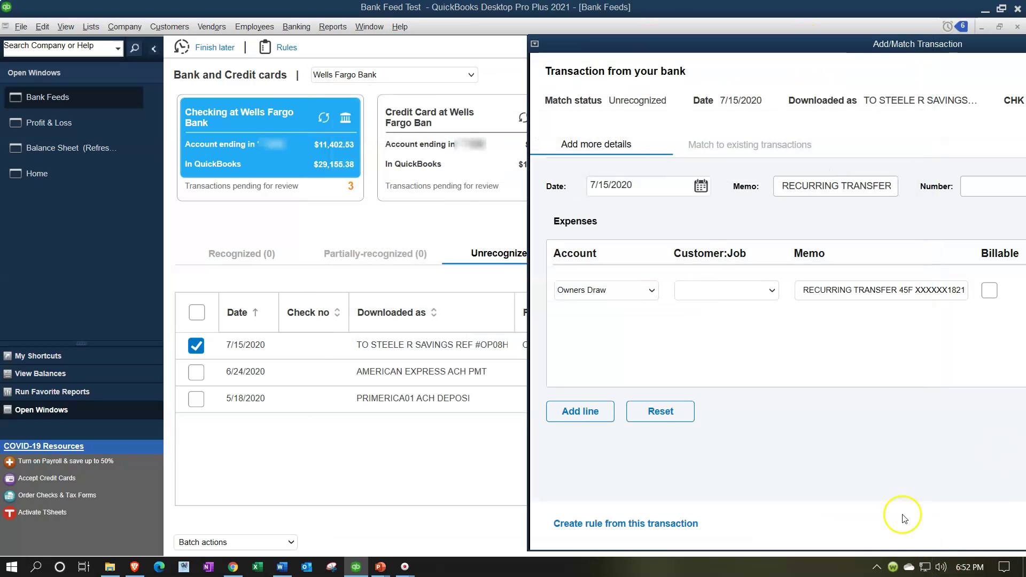
# - Save the 7/15/2020 transfer and add it to the register, accepting its past date
pyautogui.moveTo(921, 44); pyautogui.dragTo(640, 25)
pyautogui.click(956, 500)
pyautogui.click(491, 250)
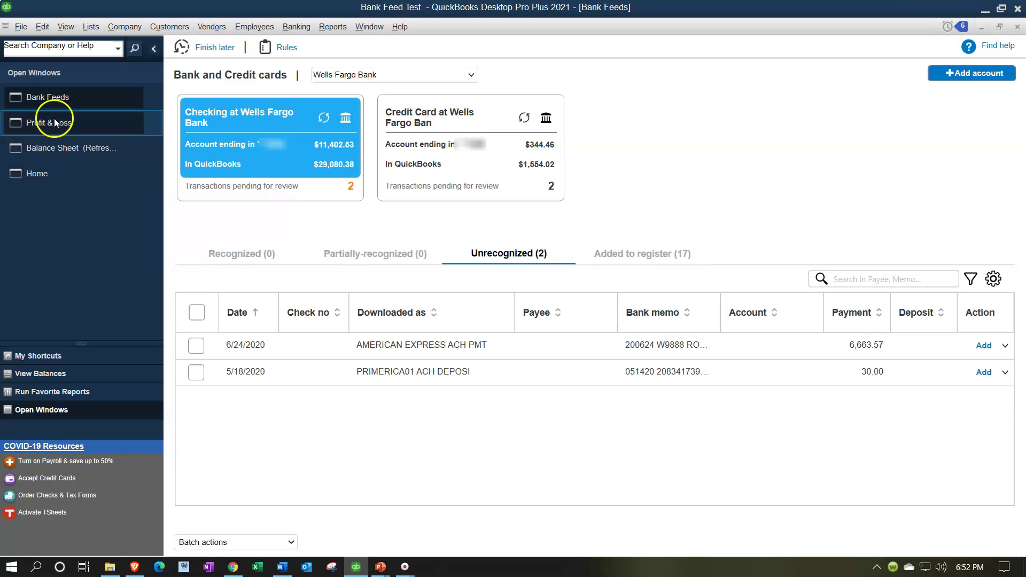
# - Check the checking balance and Owners Draw on the Balance Sheet, examine the Owners Draw transaction detail, and return to Bank Feeds
pyautogui.click(59, 148)
pyautogui.click(109, 118)
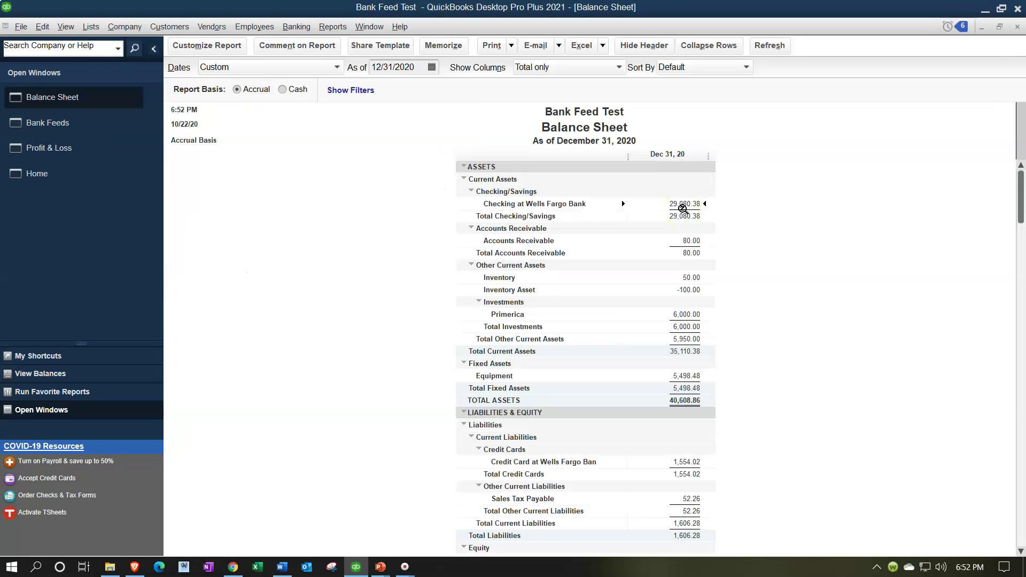
pyautogui.scroll(-2, 683, 209)
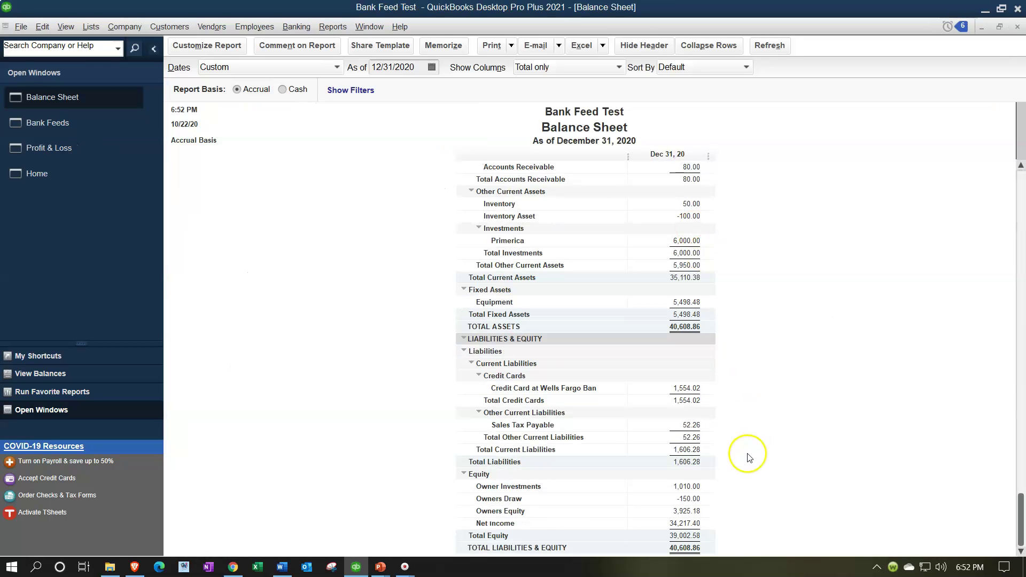
pyautogui.click(680, 498)
pyautogui.doubleClick(679, 499)
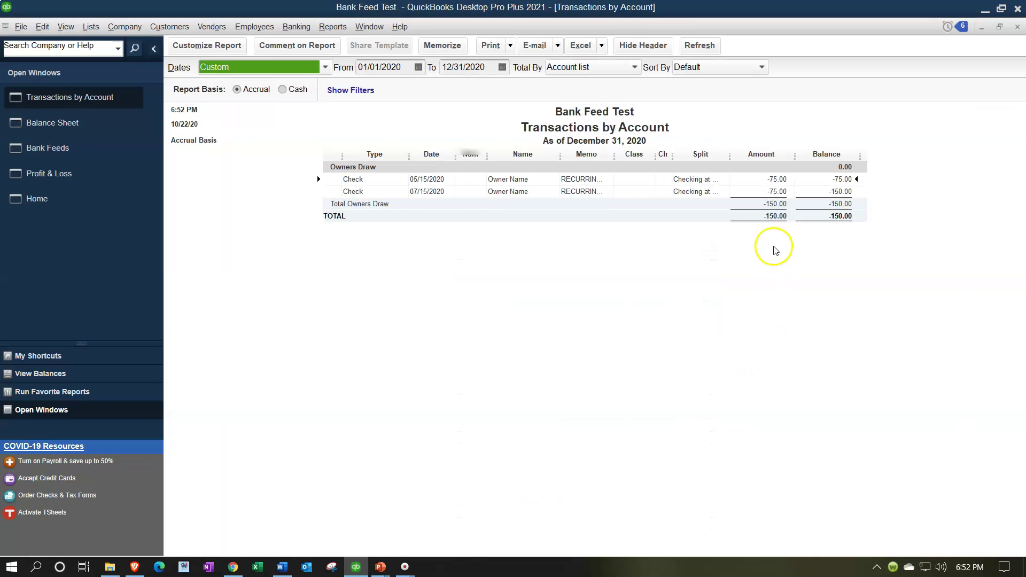
pyautogui.click(1018, 27)
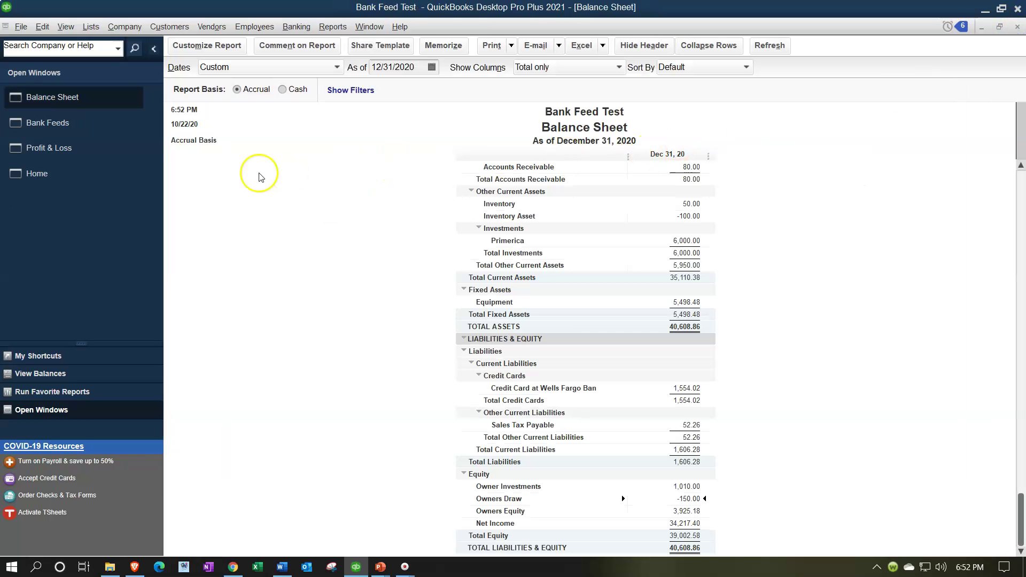
pyautogui.click(80, 132)
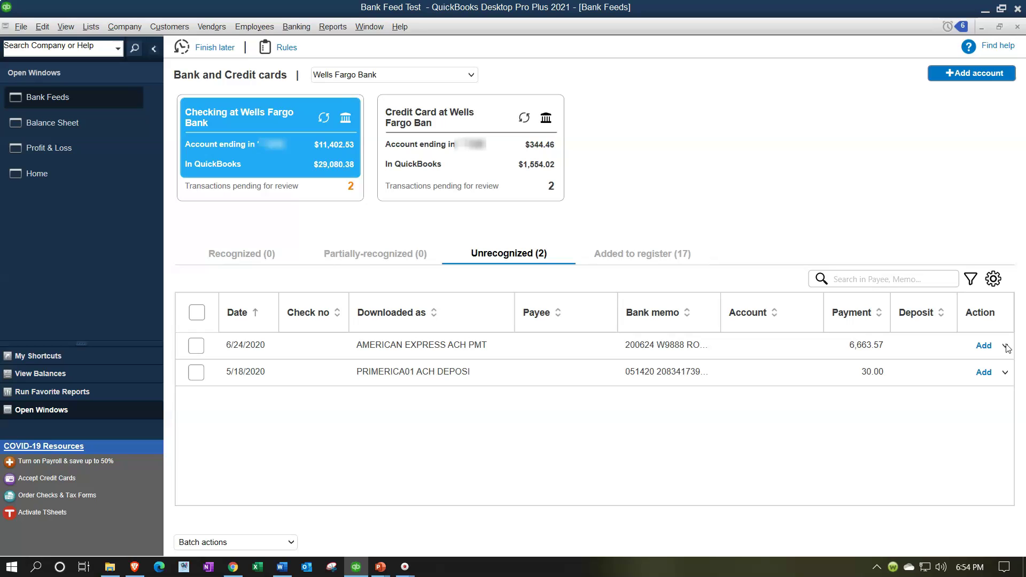
# - Add American Express as a new vendor with the same company name, as payee for the 6/24/2020 ACH payment
pyautogui.click(580, 347)
pyautogui.click(559, 365)
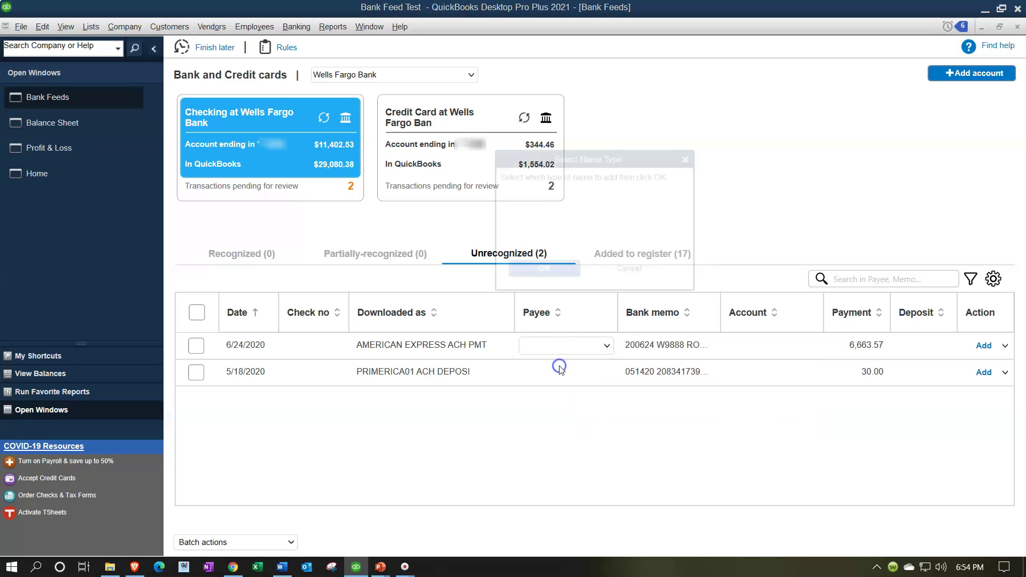
pyautogui.click(543, 271)
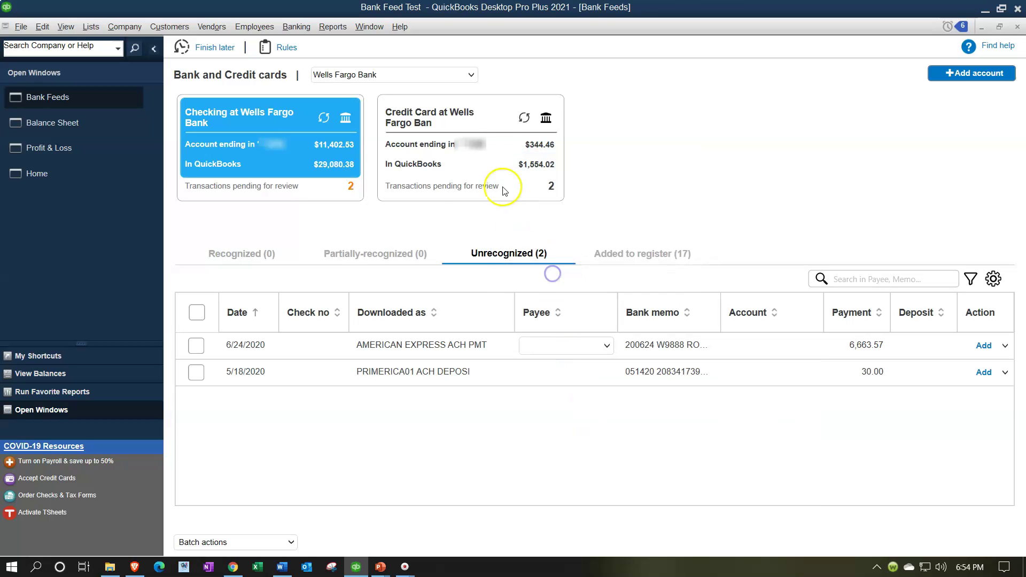
pyautogui.moveTo(488, 201); pyautogui.dragTo(554, 169)
pyautogui.click(648, 183)
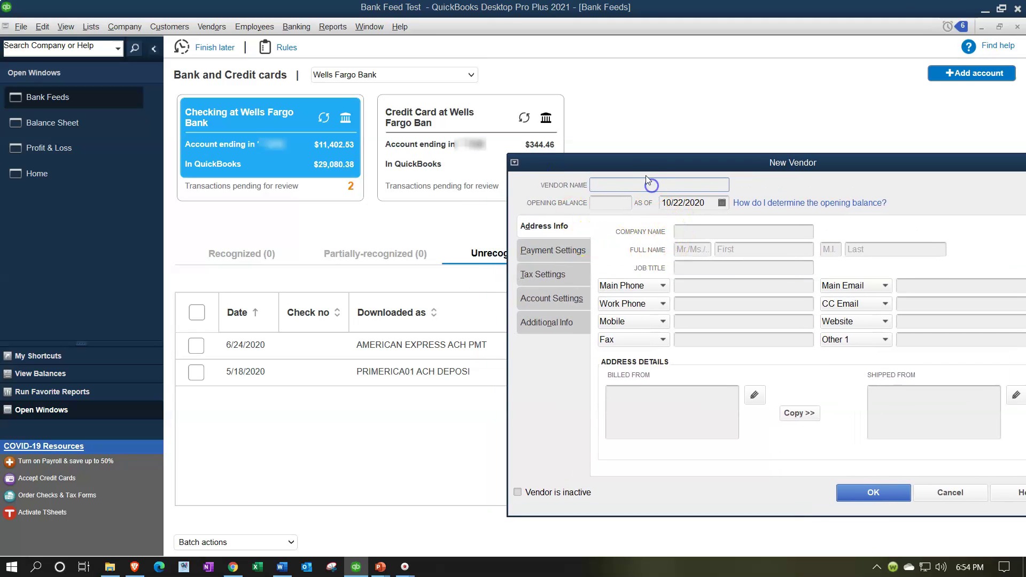
pyautogui.write('American Express')
pyautogui.hotkey('shift', 'Left')
pyautogui.hotkey('shift', 'Left')
pyautogui.hotkey('shift', 'Left')
pyautogui.hotkey('shift', 'Left')
pyautogui.hotkey('shift', 'Left')
pyautogui.hotkey('shift', 'Left')
pyautogui.hotkey('shift', 'Left')
pyautogui.hotkey('shift', 'Left')
pyautogui.hotkey('shift', 'Left')
pyautogui.hotkey('shift', 'Left')
pyautogui.hotkey('shift', 'Left')
pyautogui.hotkey('shift', 'Left')
pyautogui.hotkey('shift', 'Left')
pyautogui.hotkey('shift', 'Left')
pyautogui.hotkey('shift', 'Left')
pyautogui.hotkey('shift', 'Left')
pyautogui.hotkey('ctrl', 'c')
pyautogui.click(715, 235)
pyautogui.hotkey('ctrl', 'v')
pyautogui.click(852, 493)
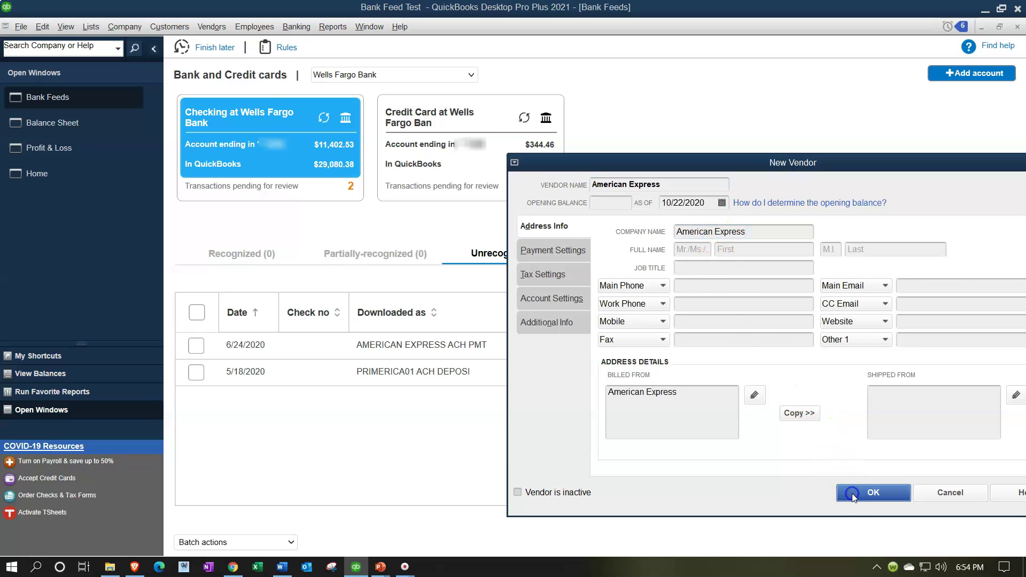
# - Assign the 6/24/2020 American Express payment to Credit Card Clearing and add it to the register, accepting its past date
pyautogui.click(754, 340)
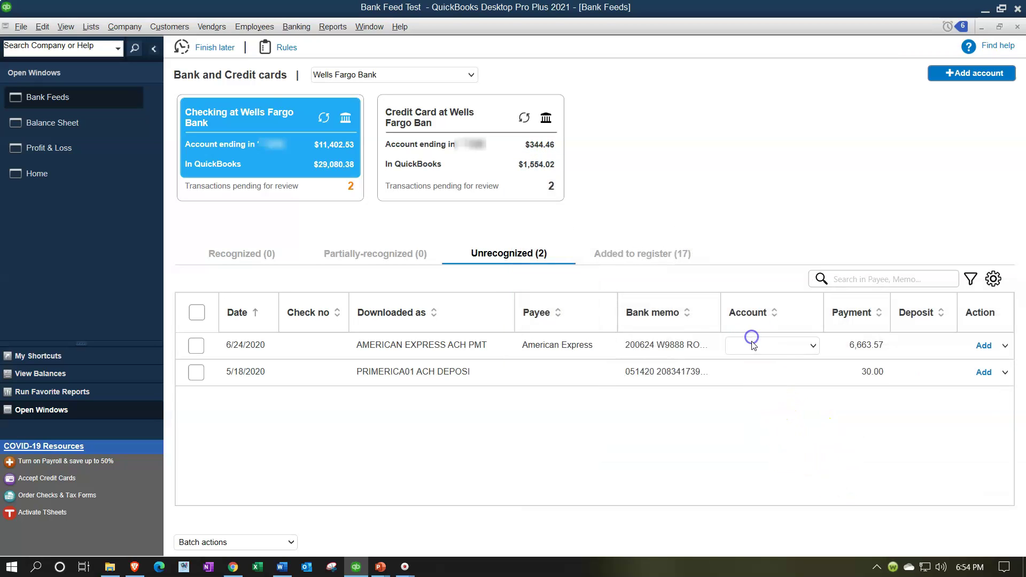
pyautogui.click(813, 346)
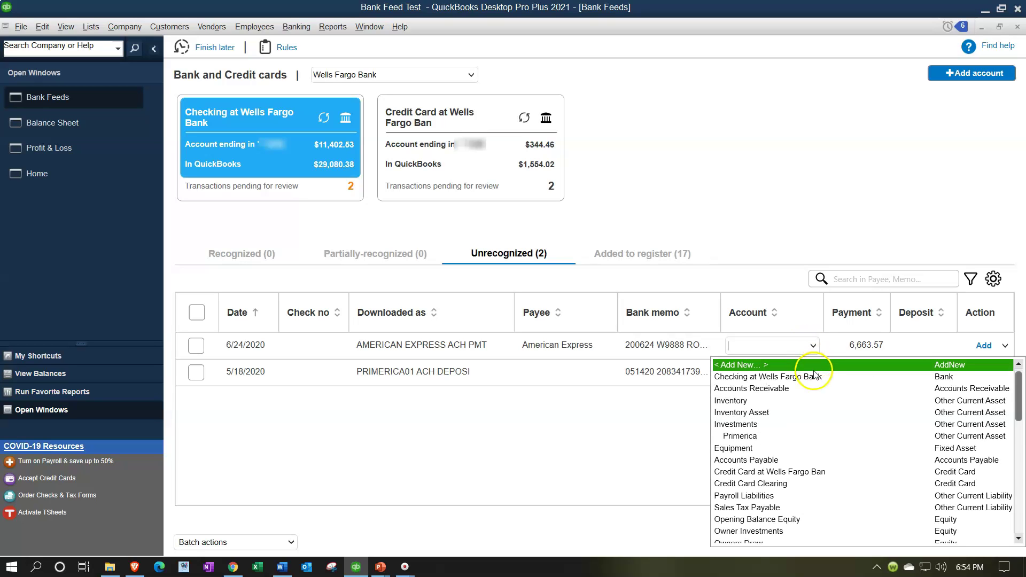
pyautogui.click(835, 487)
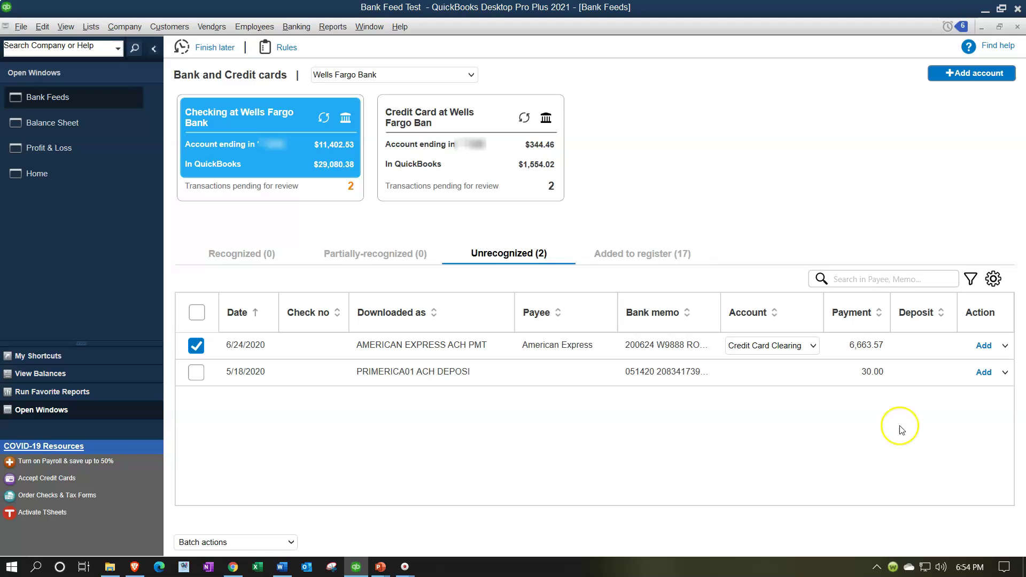
pyautogui.click(985, 347)
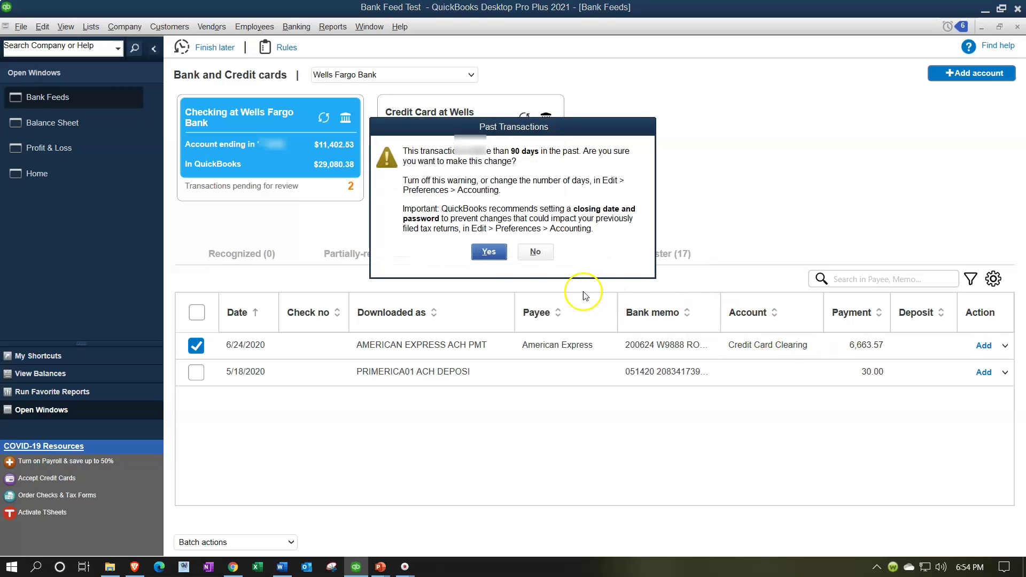
pyautogui.click(488, 253)
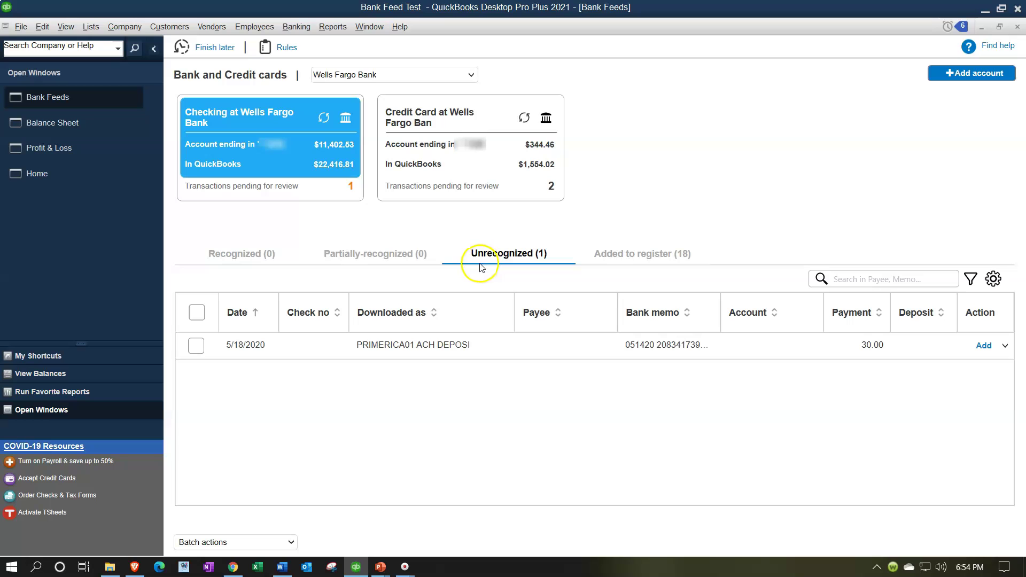
# - Open the Balance Sheet and examine the checking account, Credit Card Clearing under Credit Cards, and the equity section
pyautogui.click(82, 127)
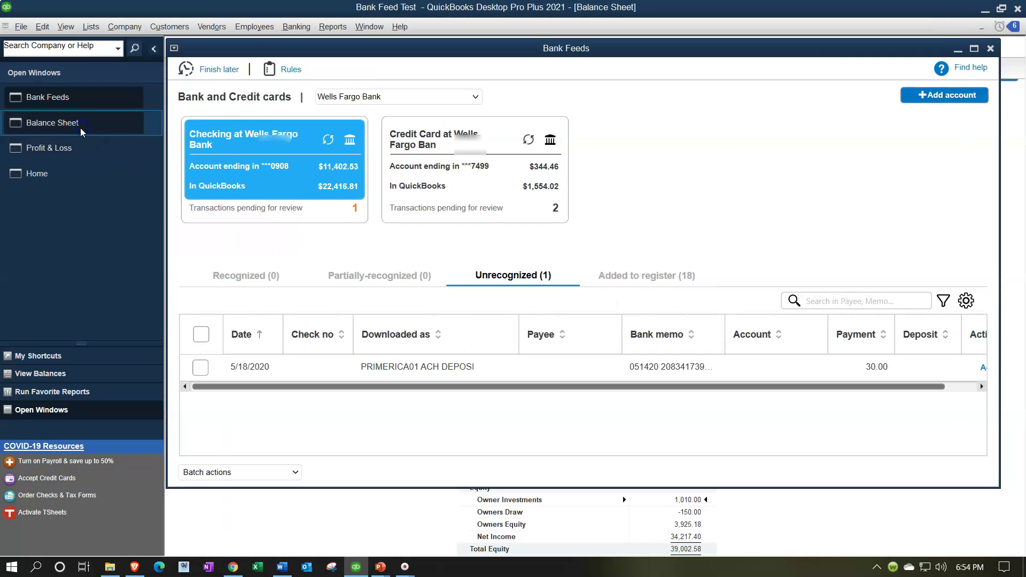
pyautogui.scroll(2, 662, 197)
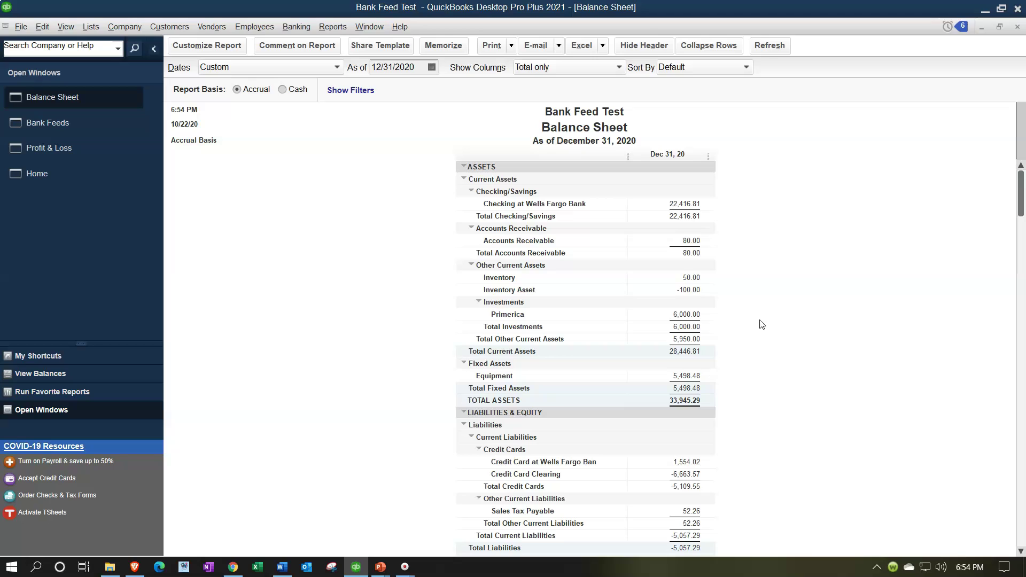
pyautogui.scroll(-2, 762, 325)
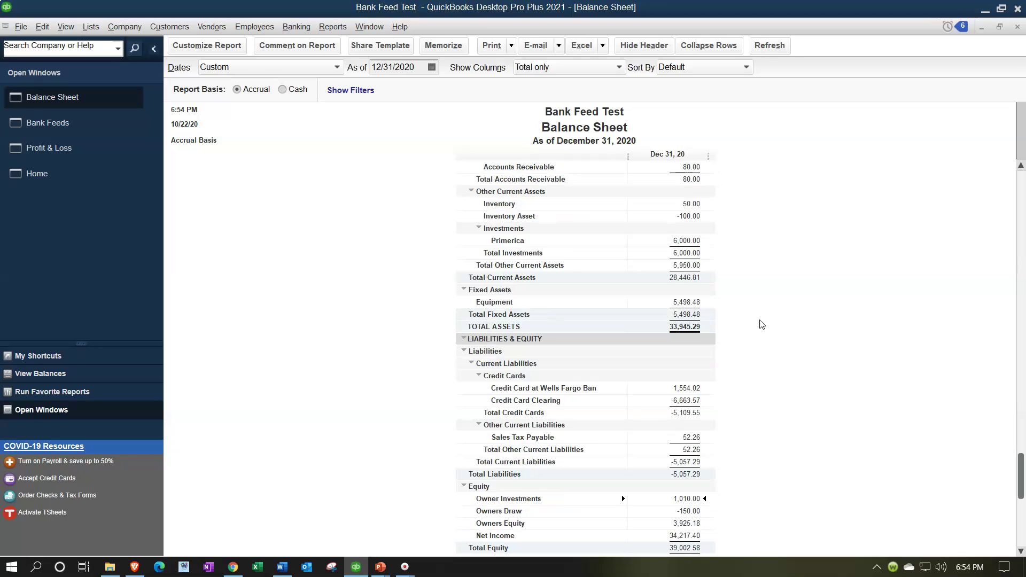
pyautogui.scroll(-1, 762, 324)
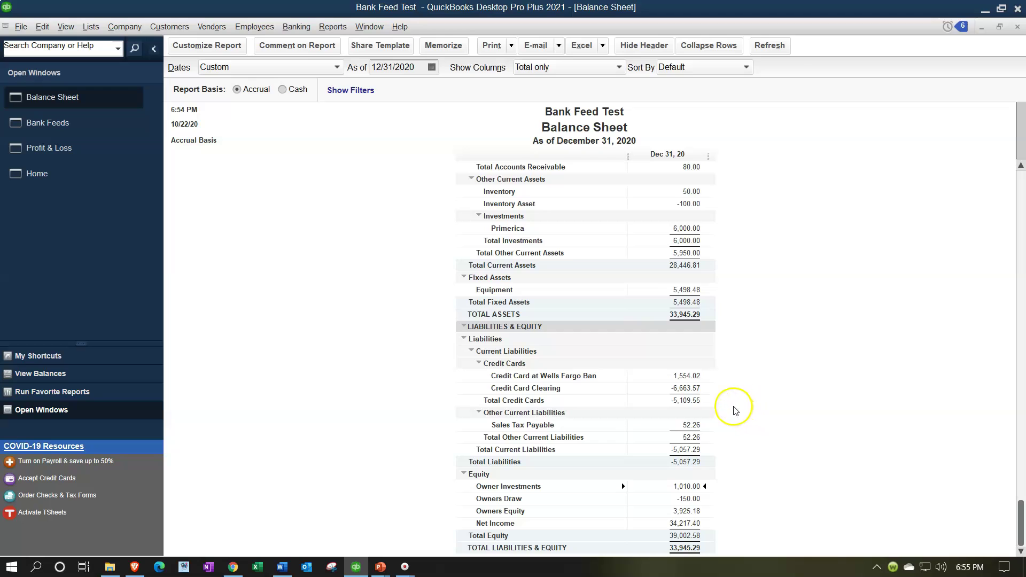
# - Examine the transaction detail behind the Credit Card Clearing balance, including the American Express payment, and return to the Balance Sheet
pyautogui.doubleClick(687, 388)
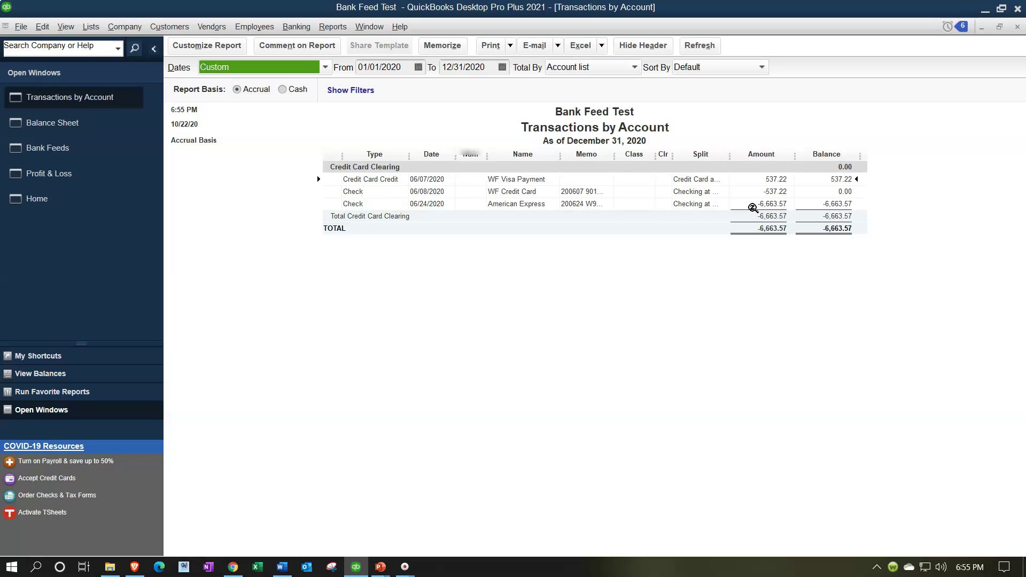
pyautogui.click(756, 180)
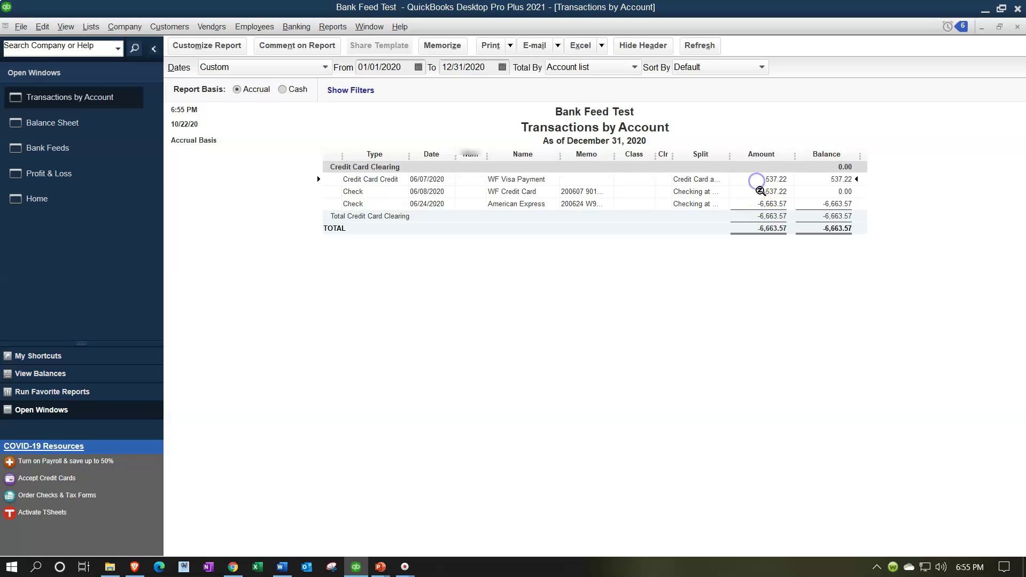
pyautogui.click(770, 203)
pyautogui.click(1018, 28)
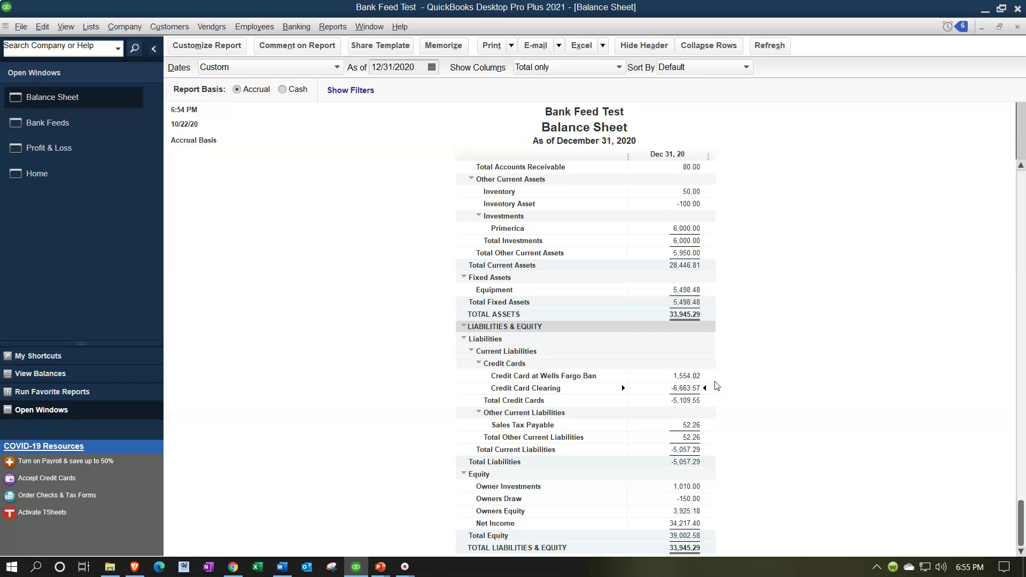
pyautogui.click(705, 382)
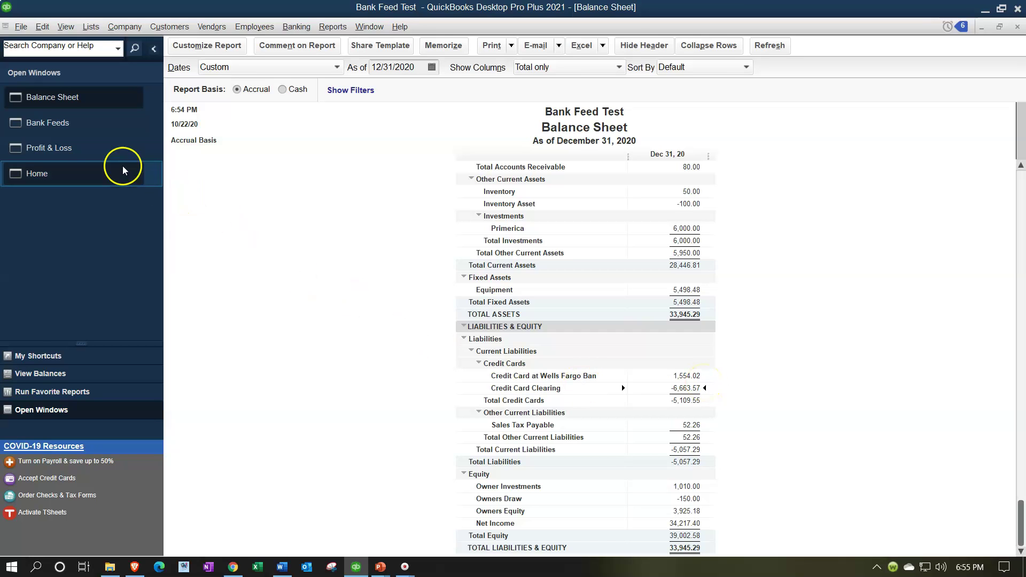
# - Return to Bank Feeds and set Primerica as payee of the unrecognized 5/18/2020 PRIMERICA01 ACH transaction
pyautogui.click(80, 128)
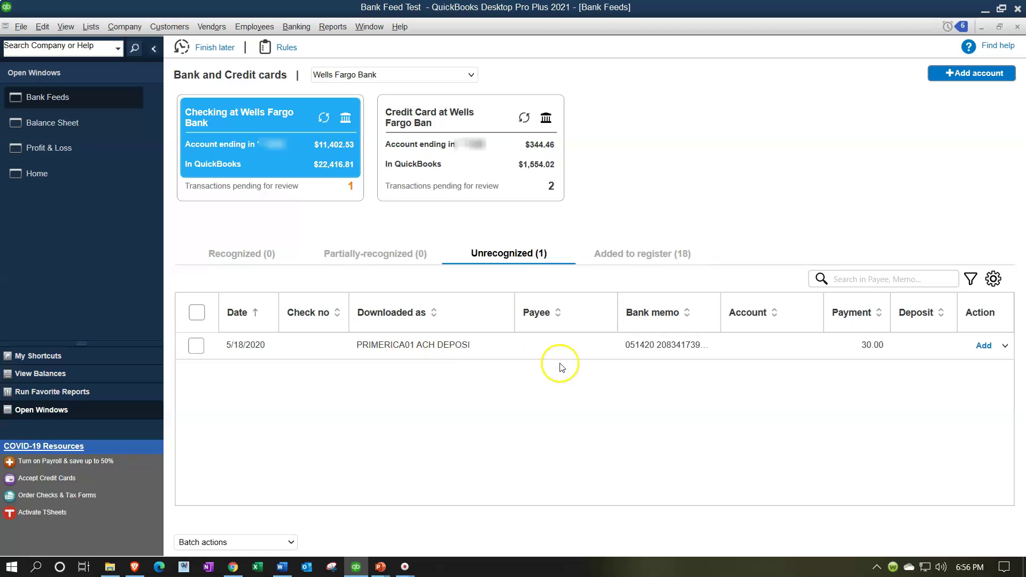
pyautogui.click(519, 347)
pyautogui.click(608, 349)
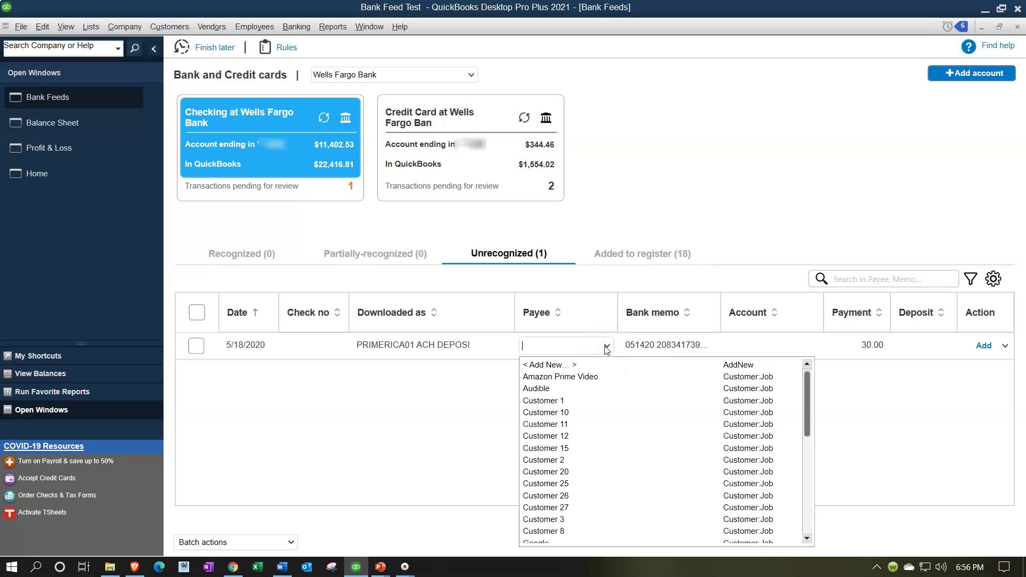
pyautogui.click(586, 344)
pyautogui.write('Primerica')
pyautogui.press('Tab')
pyautogui.press('Tab')
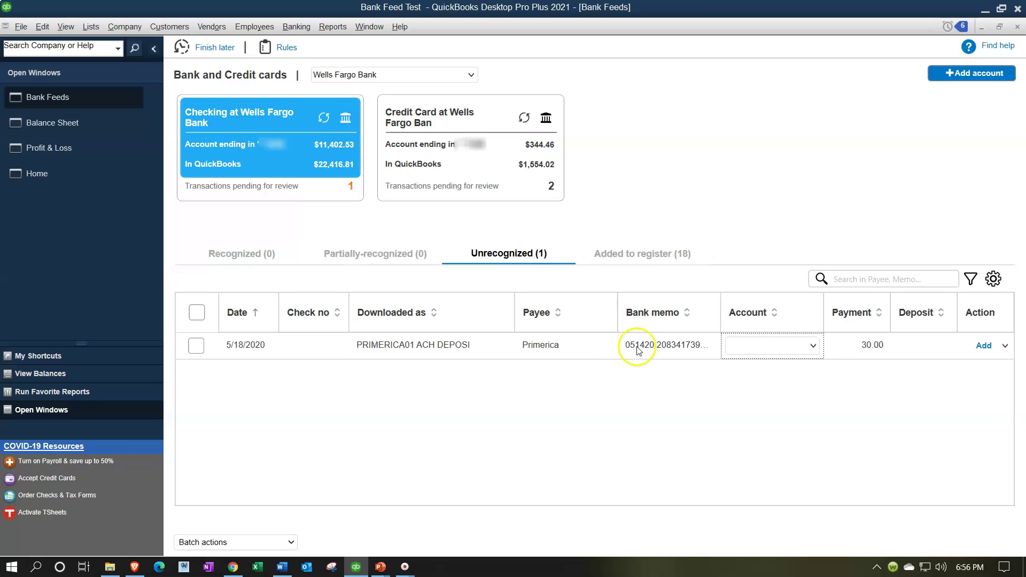
# - Assign the 5/18/2020 Primerica transaction to Consulting Income and add it to the register, accepting its past date
pyautogui.click(812, 345)
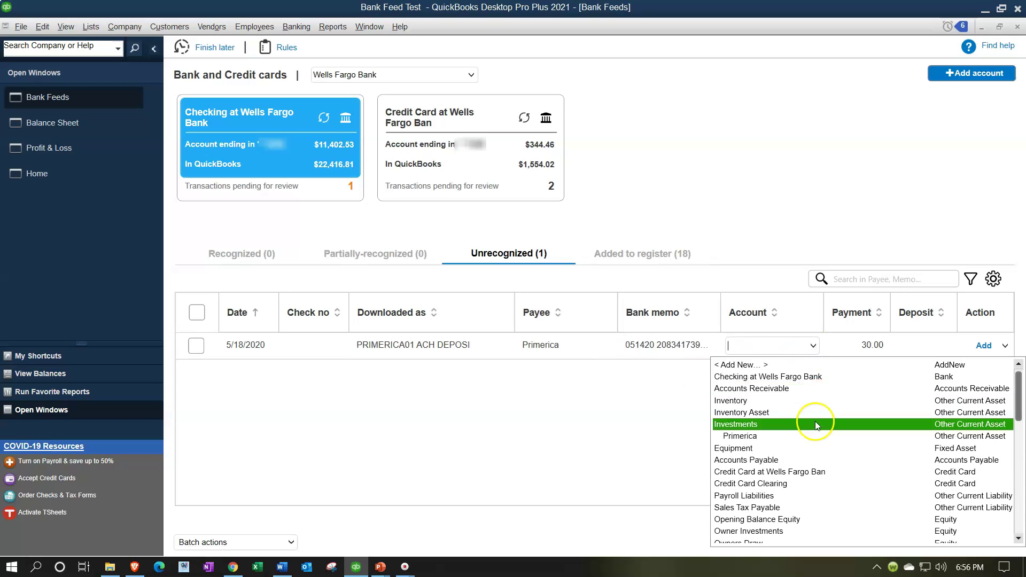
pyautogui.scroll(-3, 809, 422)
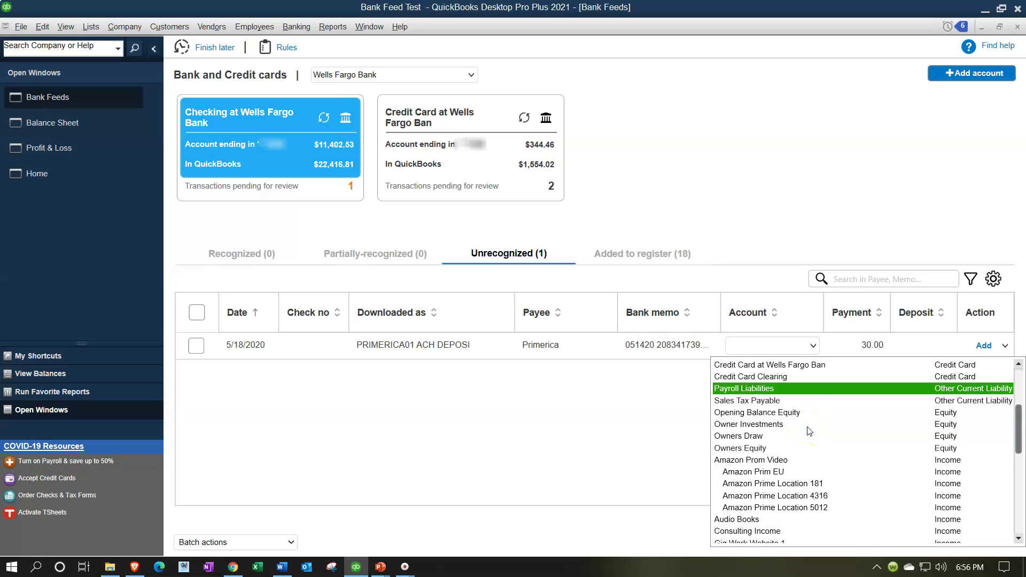
pyautogui.scroll(-2, 809, 431)
pyautogui.scroll(-1, 809, 430)
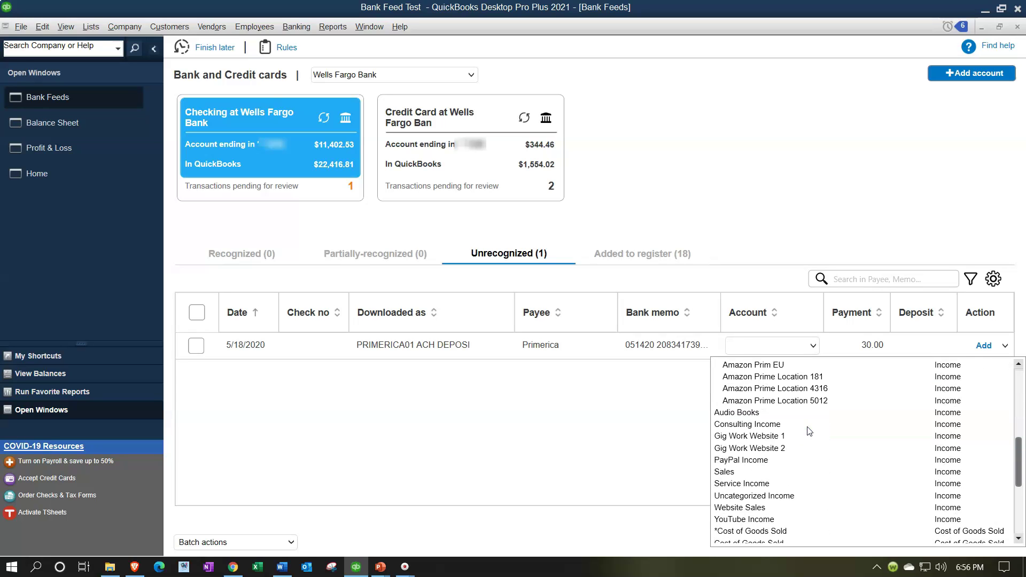
pyautogui.click(780, 426)
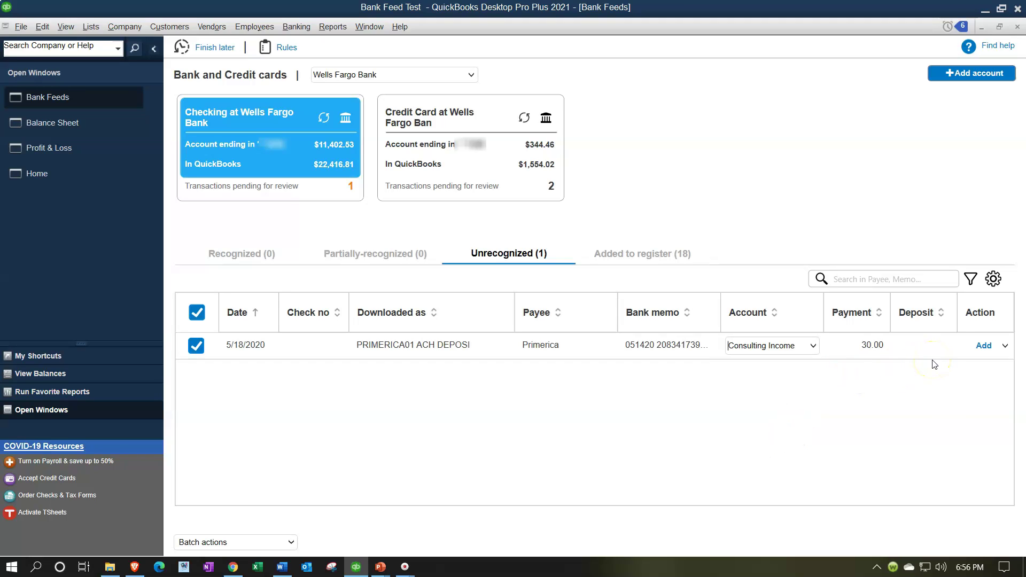
pyautogui.click(984, 346)
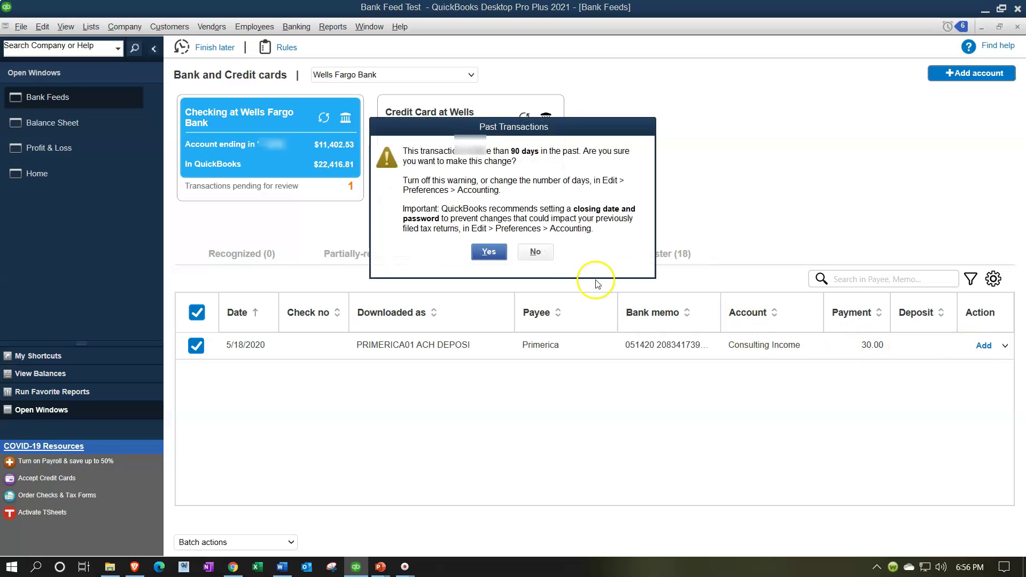
pyautogui.click(489, 252)
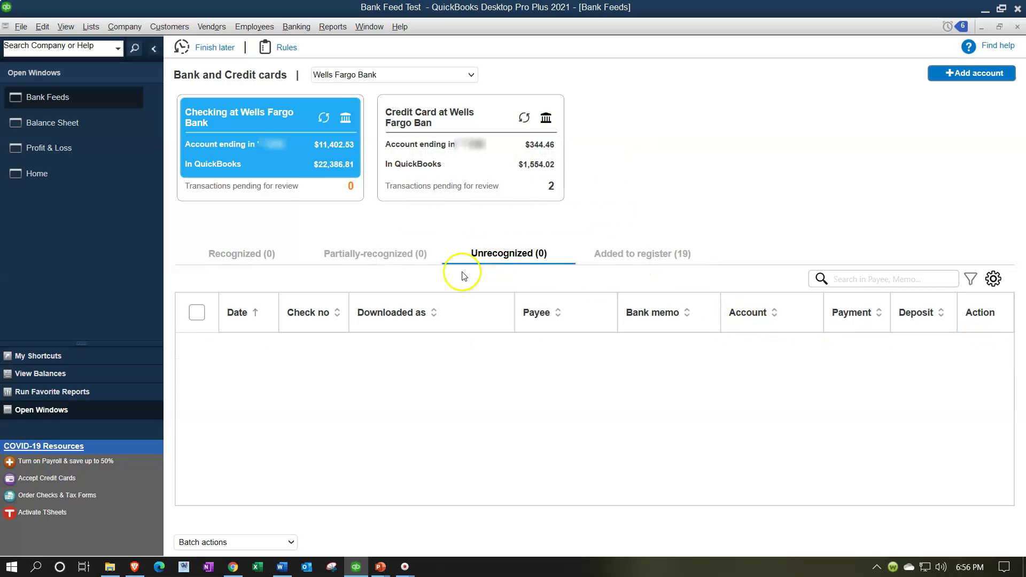
# - Check the checking account's recognized, partially-recognized and unrecognized lists for remaining transactions, and review those added to the register
pyautogui.click(229, 254)
pyautogui.click(355, 254)
pyautogui.click(473, 255)
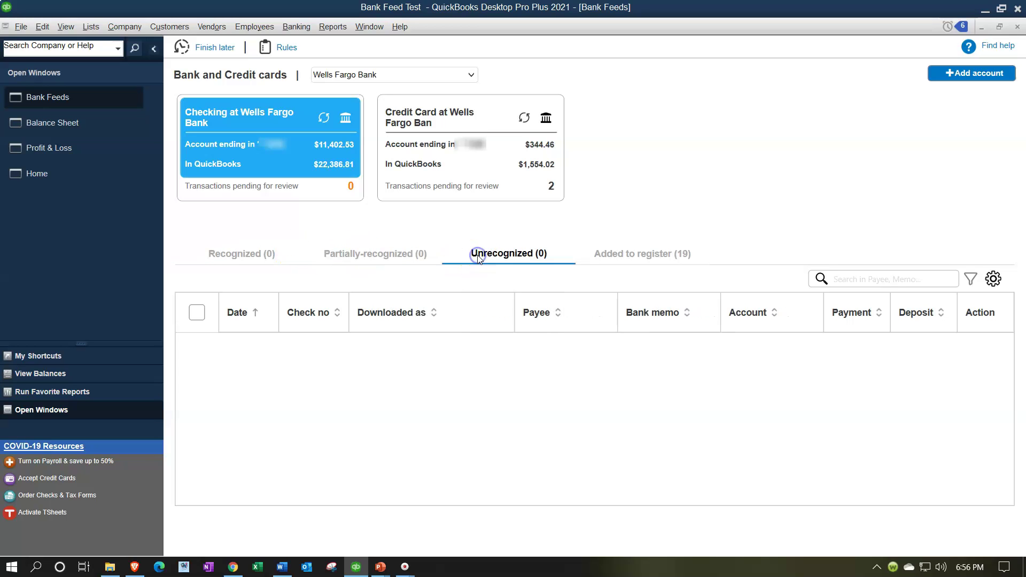
pyautogui.click(618, 263)
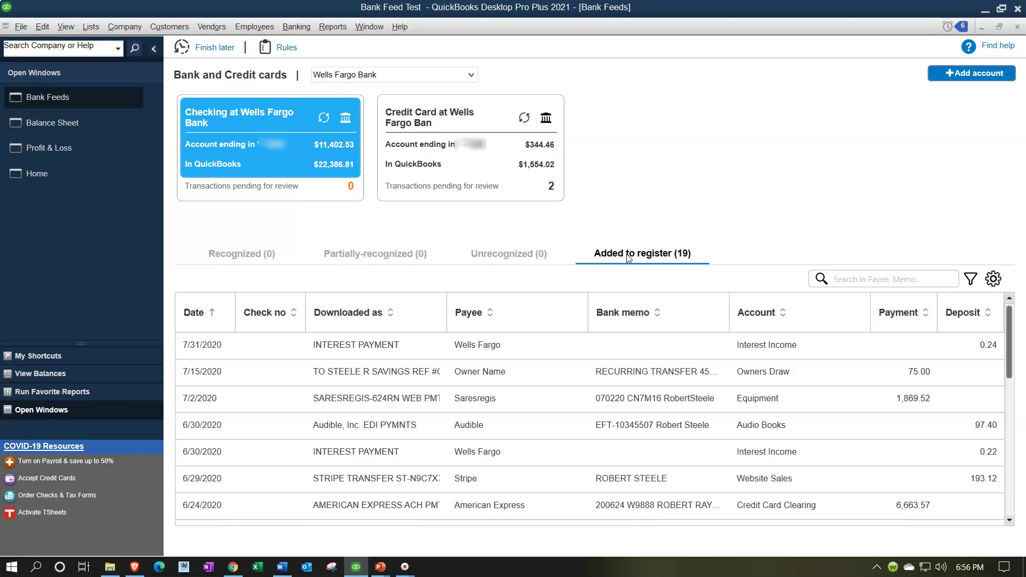
pyautogui.click(381, 249)
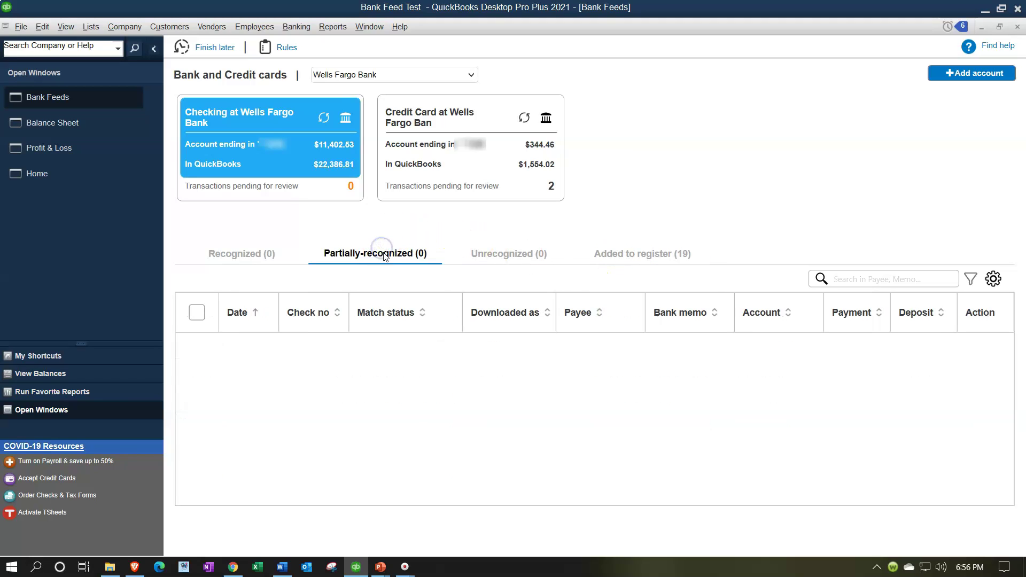